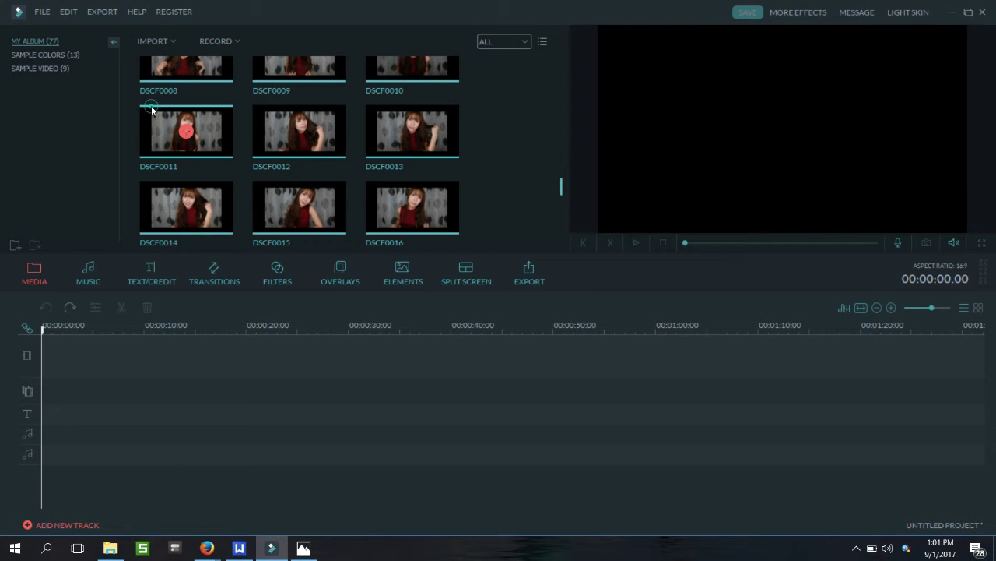
- Add the six album photos DSCF0011 to DSCF0016 to the video track
click(187, 131)
click(298, 131)
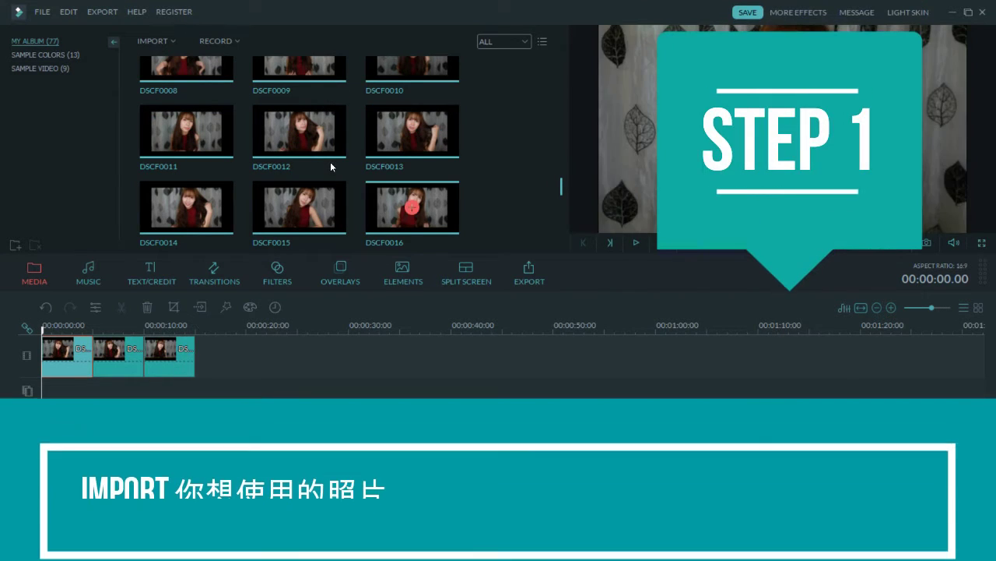
click(412, 207)
click(299, 207)
click(186, 207)
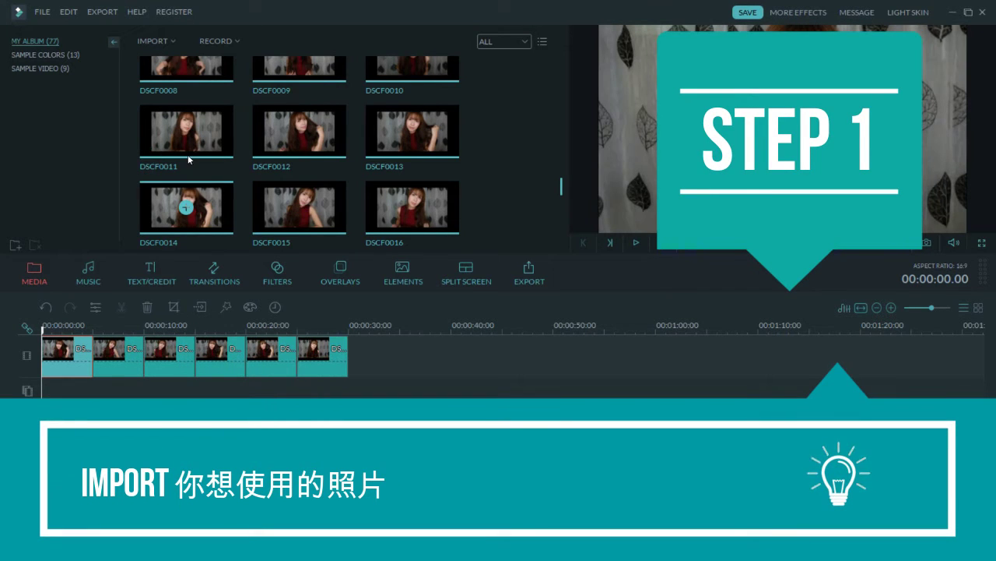
- Add photos DSCF0018 and DSCF0019 from the album to the video track
scroll(403, 135, down, 3)
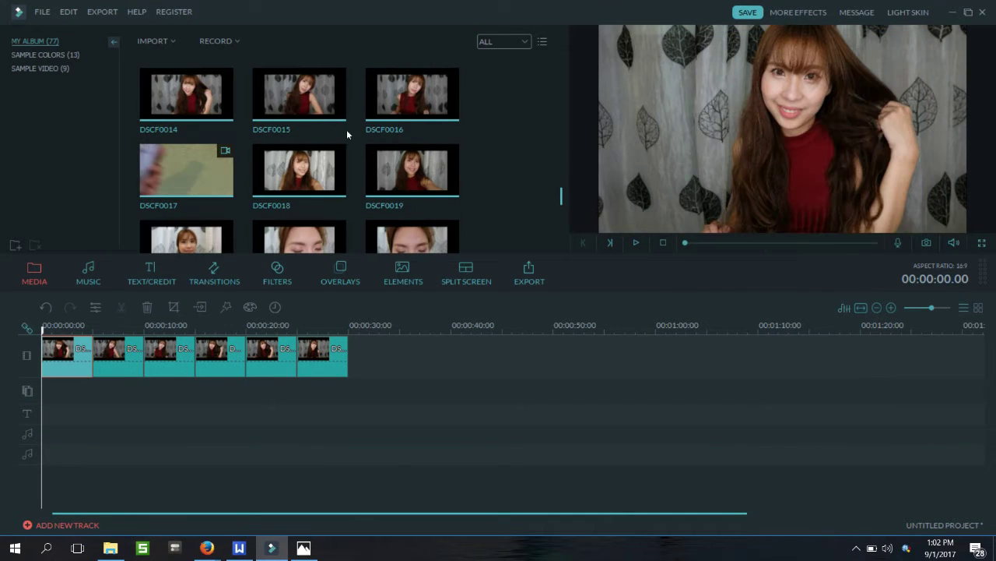
click(325, 141)
click(241, 134)
click(417, 130)
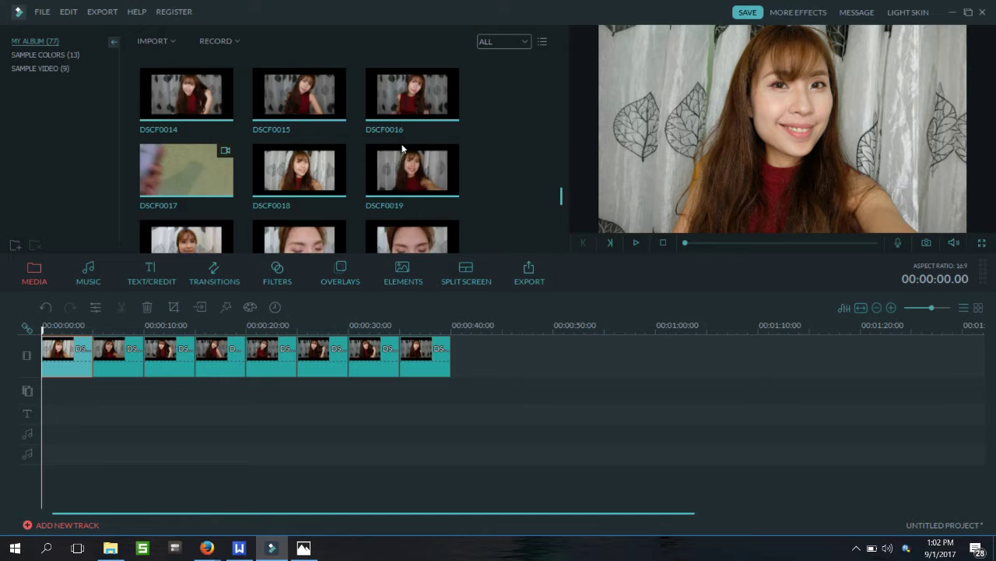
scroll(403, 148, up, 3)
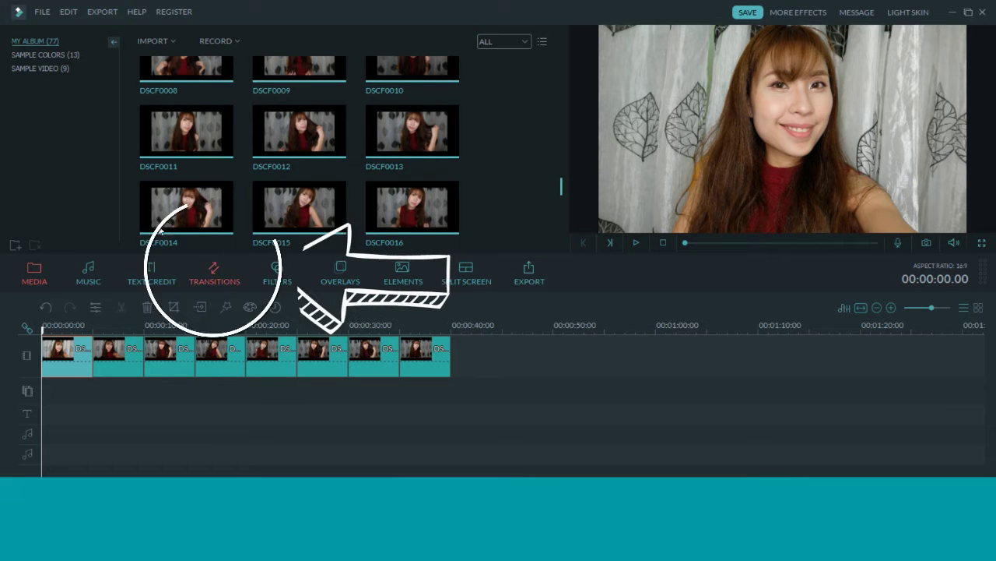
- Place the Vogue 1 transition from the Fashion category between the first and second photo clips
click(214, 272)
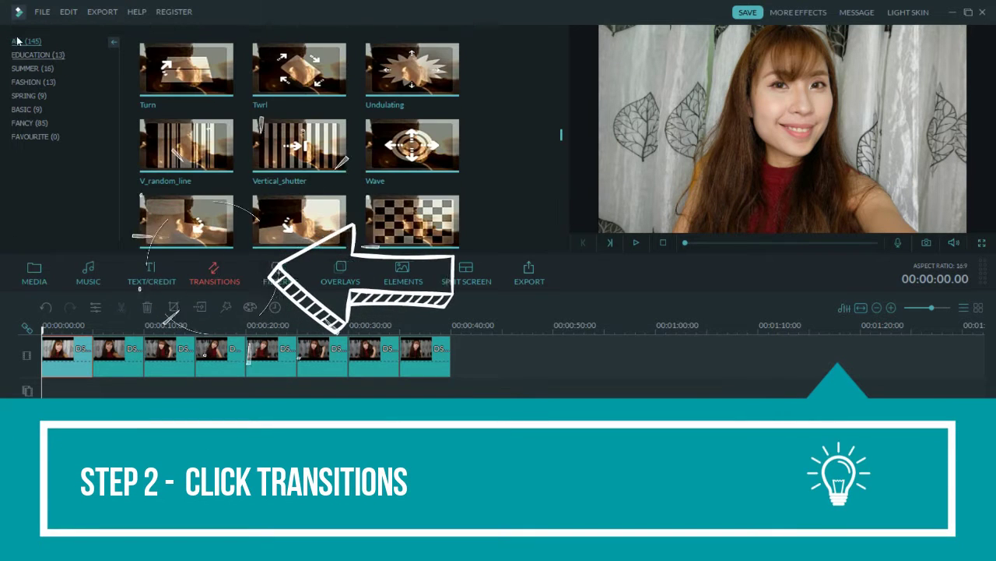
click(39, 56)
click(33, 82)
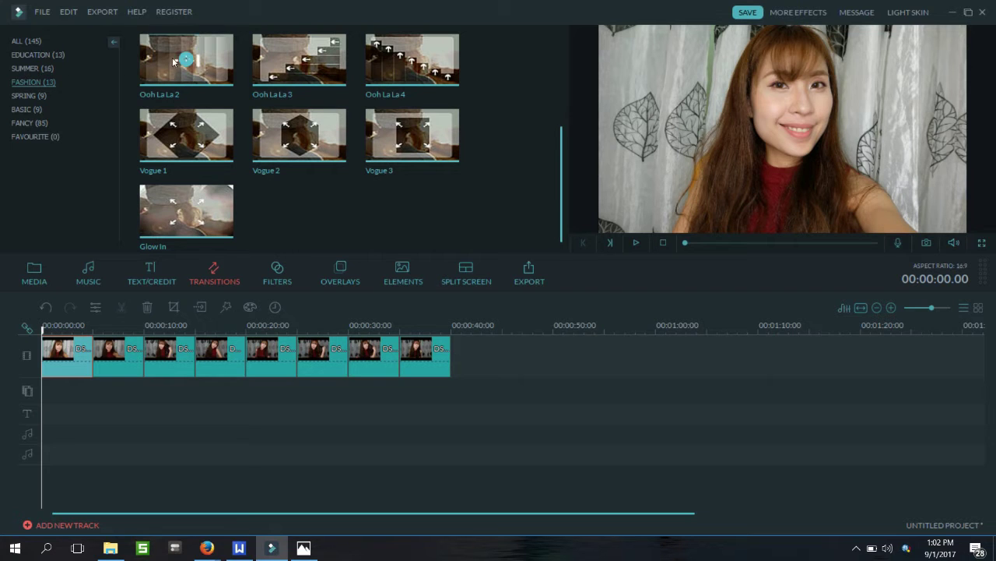
drag(192, 145, 75, 289)
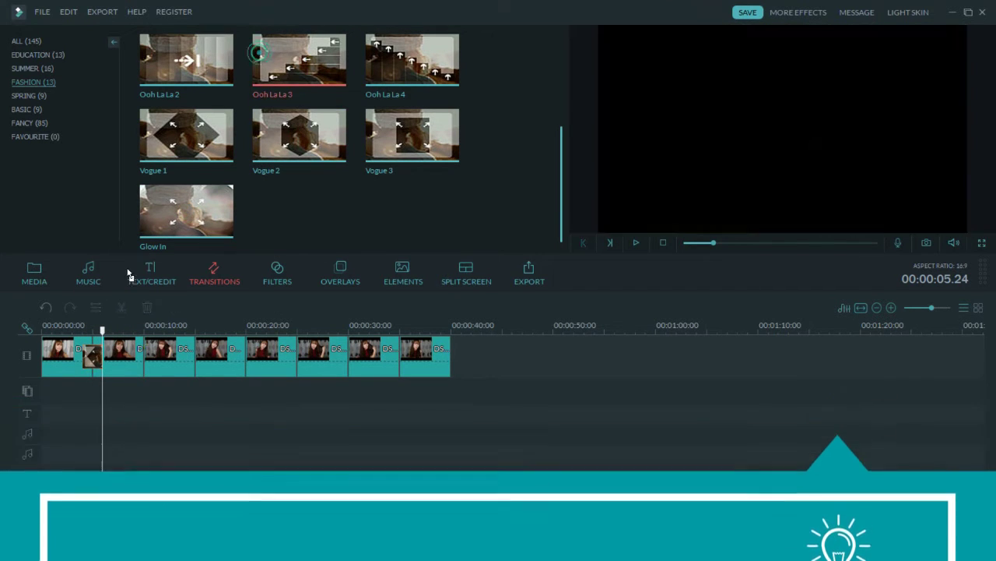
- Place the Ooh La La 3, Ooh La La 4, Vogue 3 and Ooh La La 3 transitions on the next four cuts
drag(128, 273, 143, 356)
drag(413, 59, 195, 357)
drag(412, 136, 246, 357)
drag(300, 60, 297, 356)
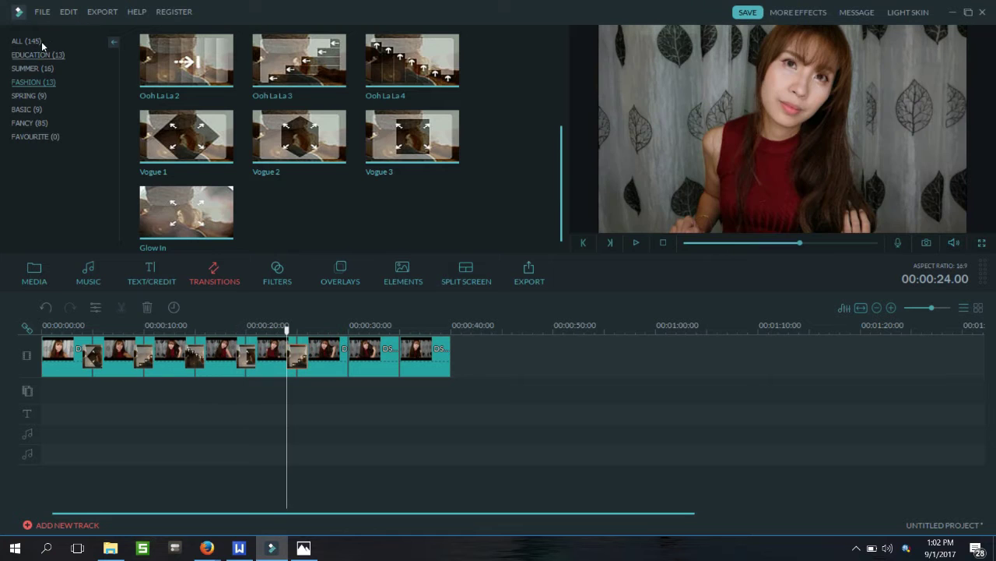
- Place an Education Science and an Education Tutorial transition from the Education category on the two remaining cuts
click(39, 54)
click(253, 62)
click(186, 136)
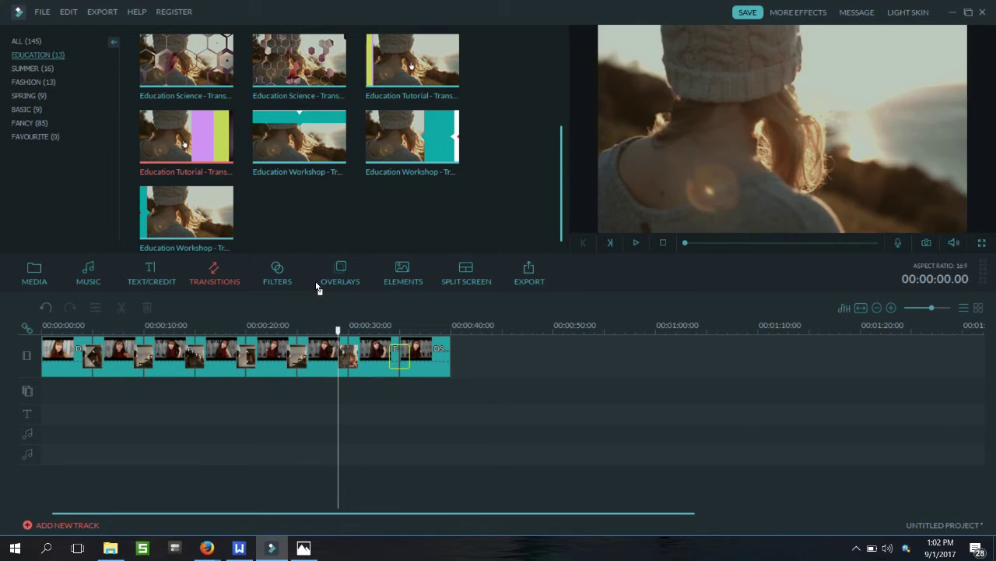
- Copy the last photo clip and paste the duplicate at the end of the video track, at 00:00:40.00
right_click(437, 352)
key(Up)
key(Up)
key(Up)
key(Up)
key(Up)
key(Up)
key(Down)
key(Return)
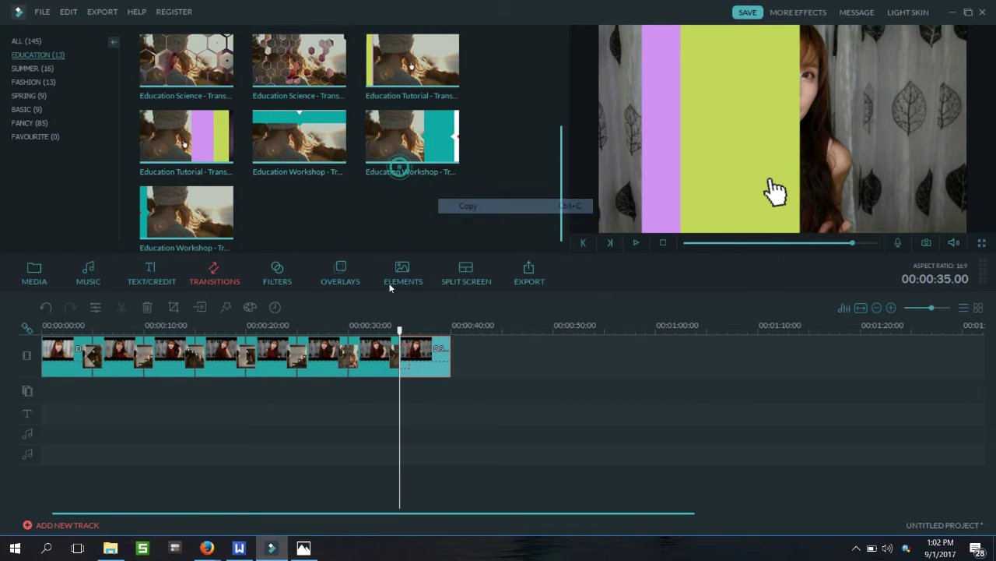
click(429, 339)
drag(399, 329, 452, 332)
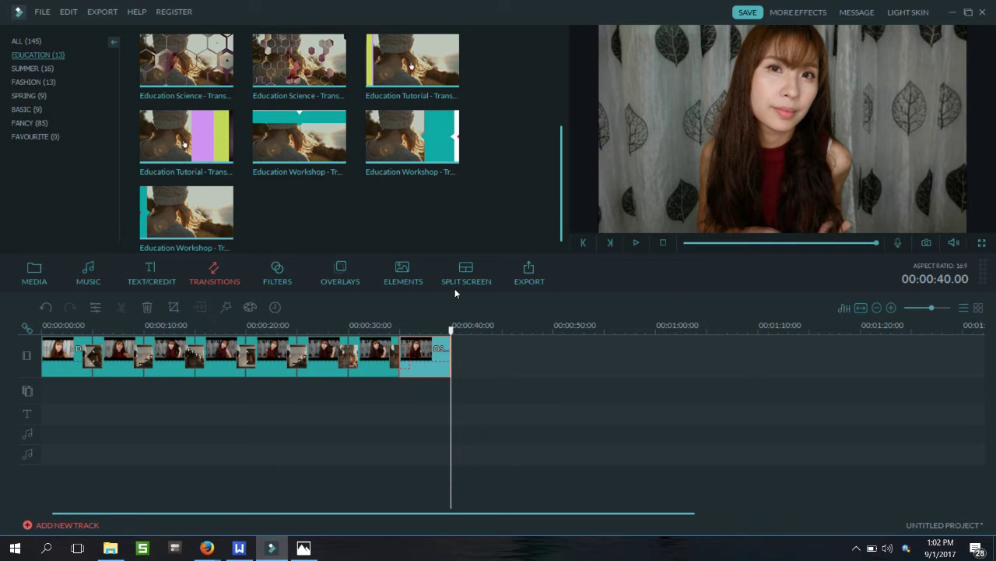
key(ctrl+v)
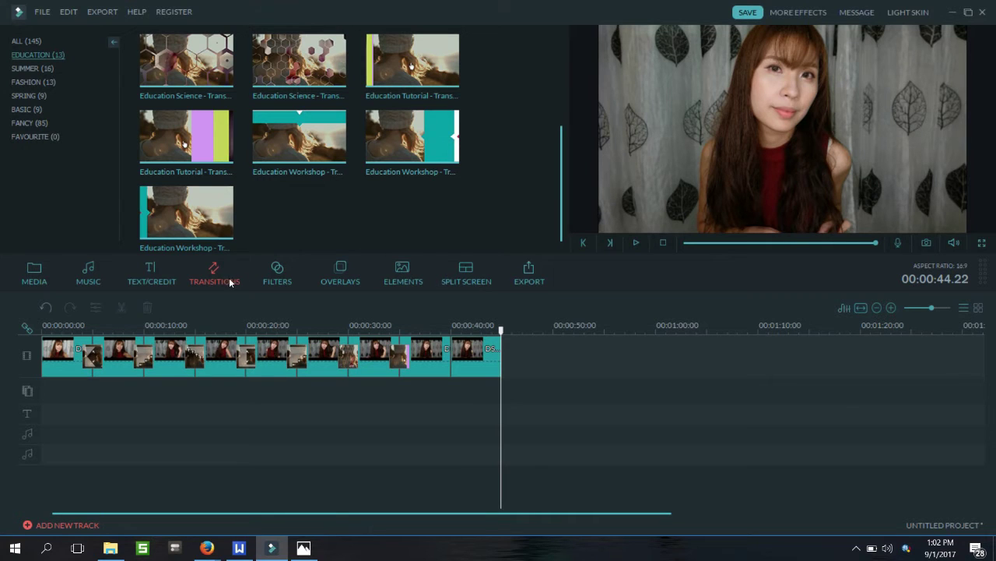
- Delete the duplicated photo clip at the end of the video track
right_click(272, 352)
click(35, 273)
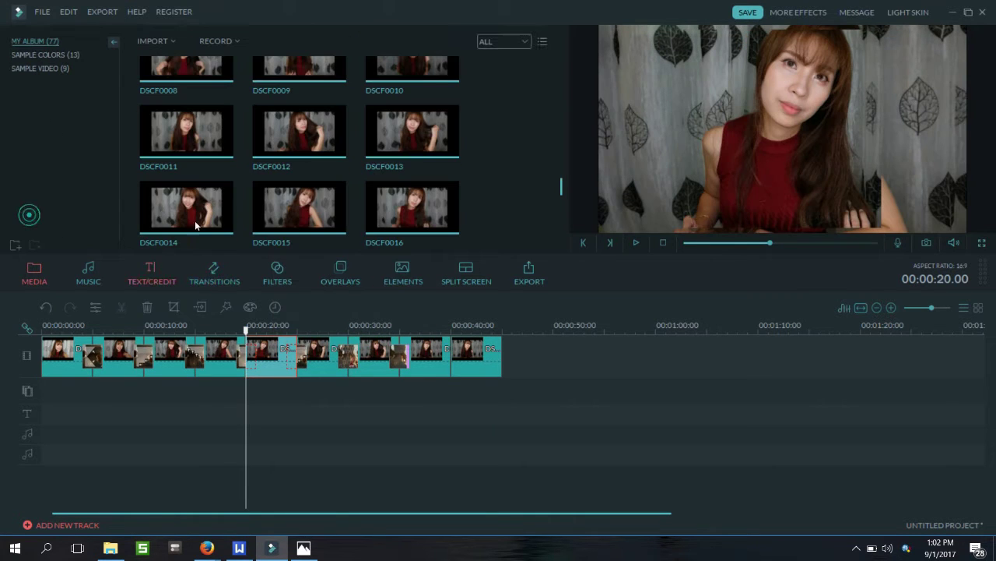
click(390, 290)
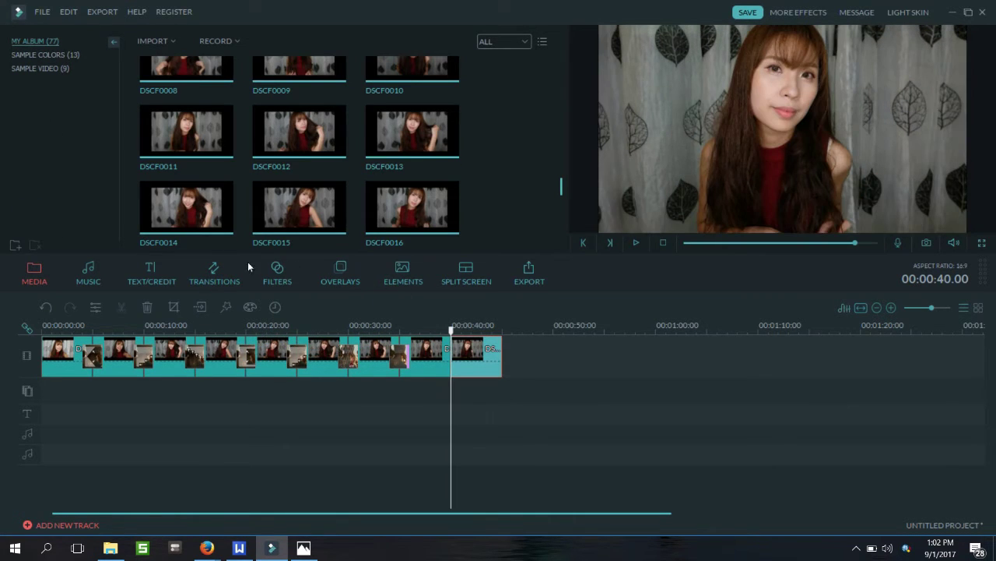
key(Delete)
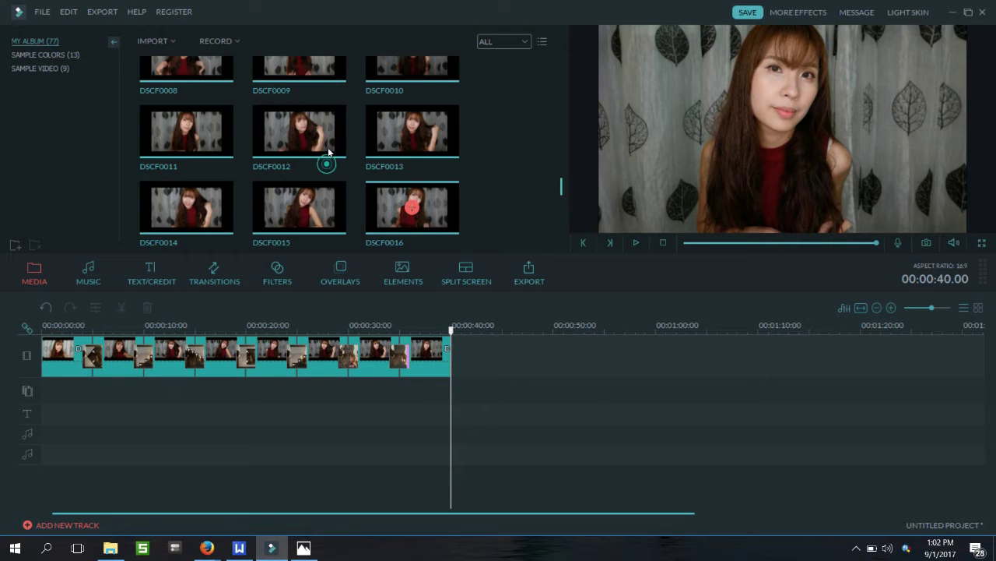
- Add four more photos from the album after the last clip on the video track
click(411, 131)
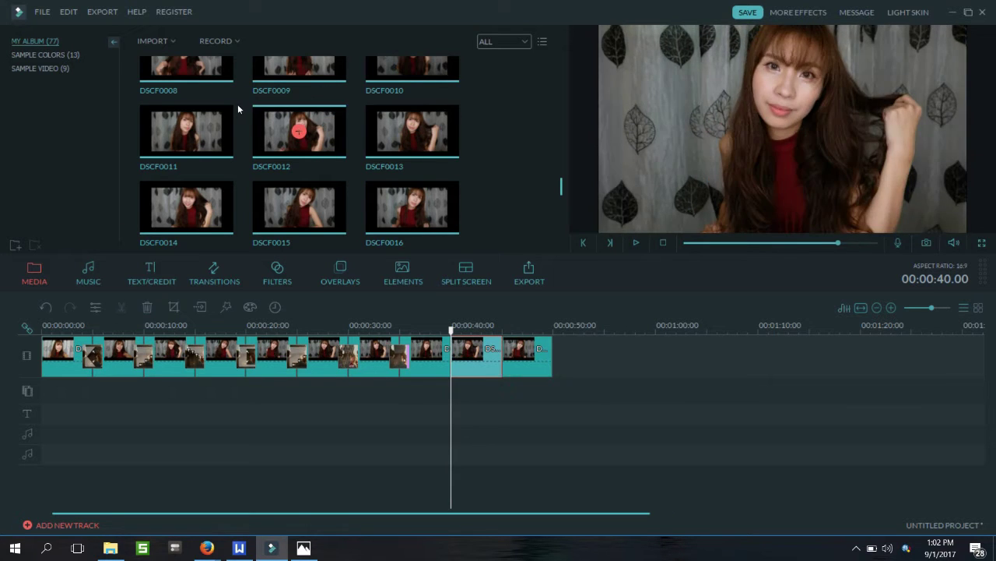
scroll(406, 130, up, 10)
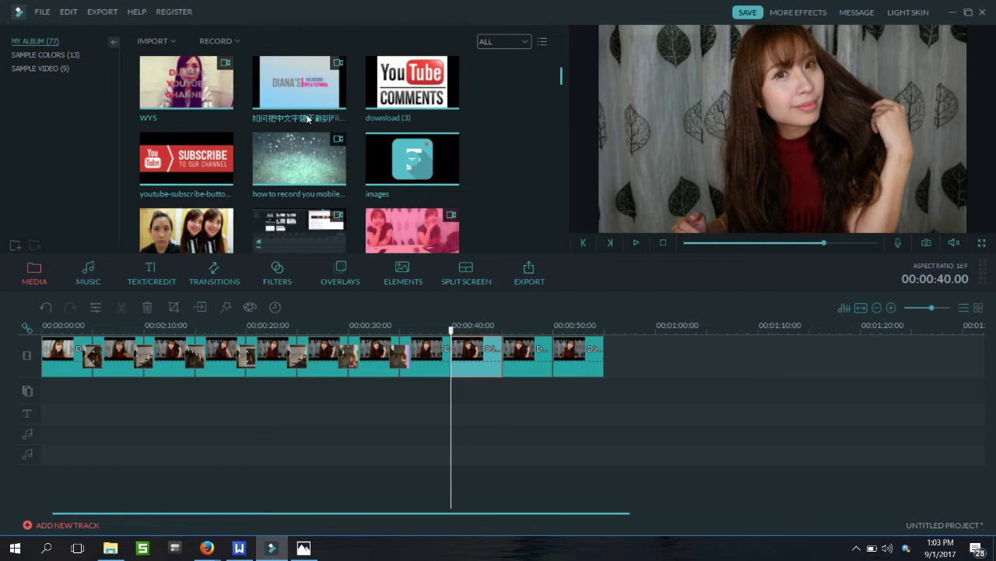
scroll(307, 118, down, 8)
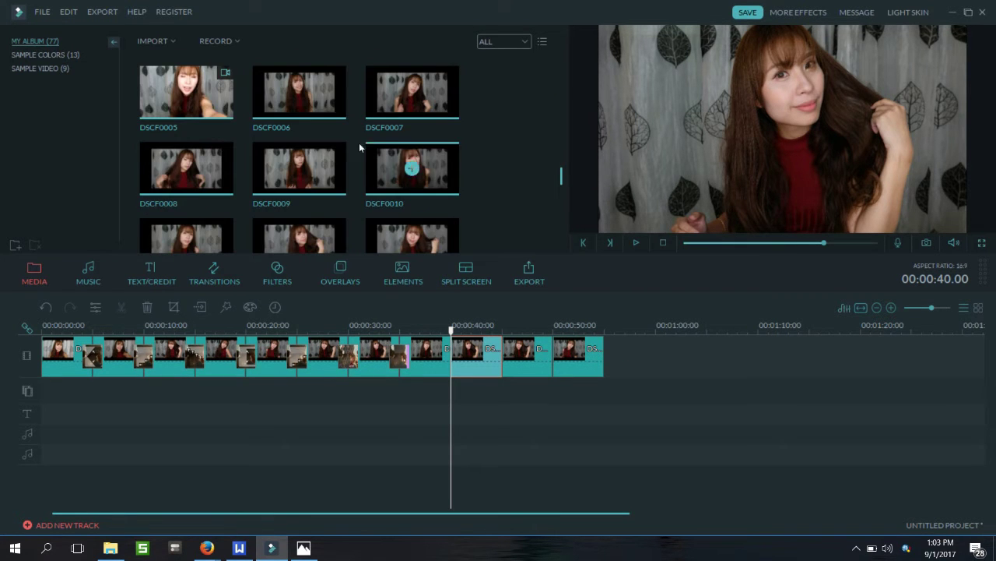
click(238, 131)
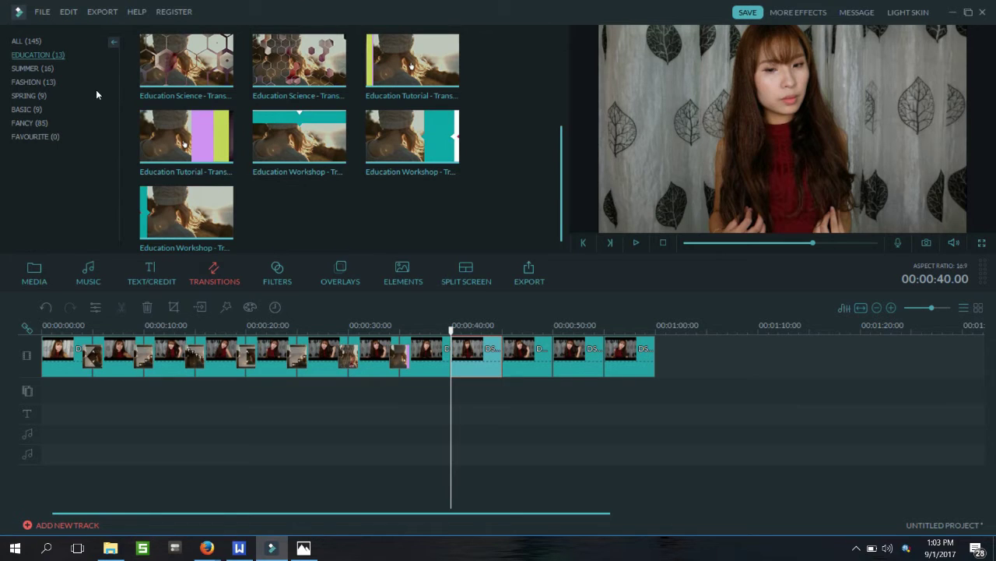
- Fill the last four cuts with an Education Tutorial, two Pastel Triangle and one Spring Pattern transition
click(167, 121)
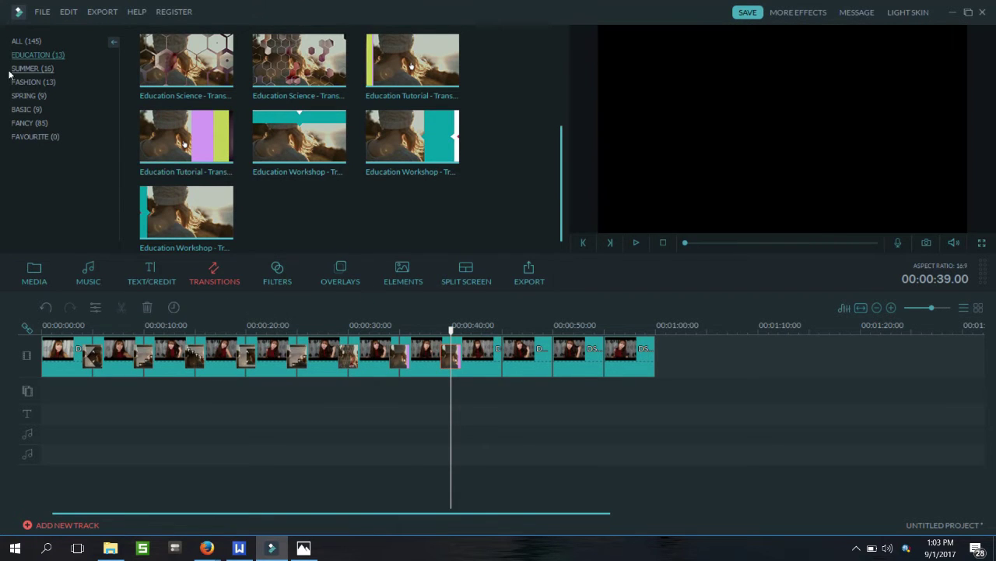
click(28, 95)
drag(219, 131, 504, 359)
drag(277, 123, 551, 358)
drag(393, 139, 604, 358)
- Play the slideshow from the first clip to preview the transitions
click(45, 281)
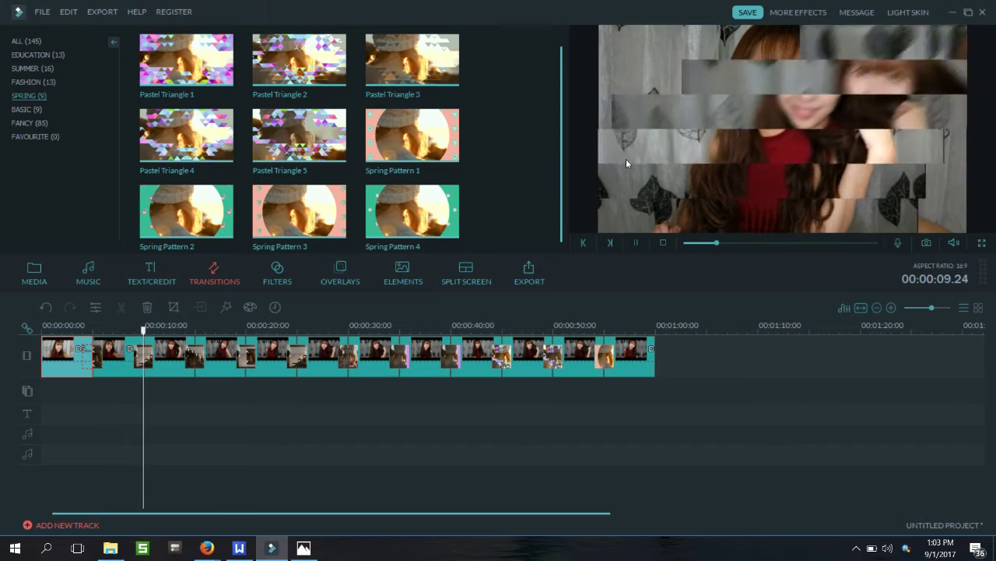
key(space)
key(space)
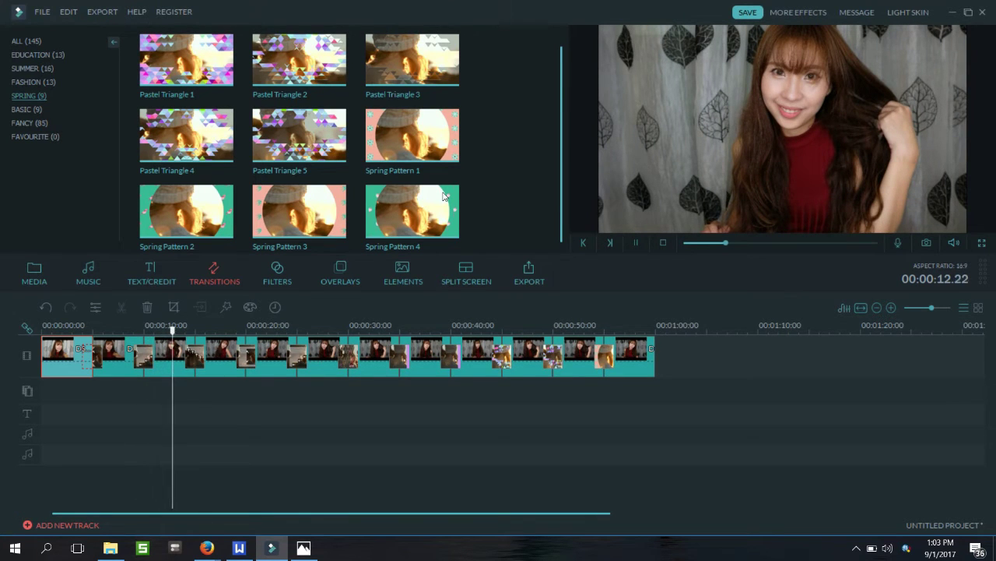
key(space)
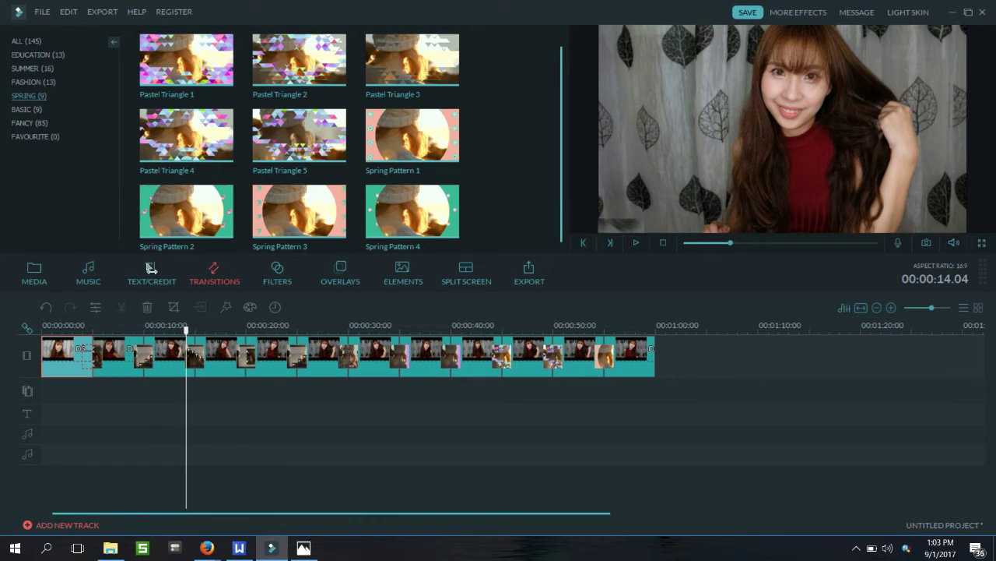
- Split the first photo clip about 1.5 seconds from its start
key(Home)
key(space)
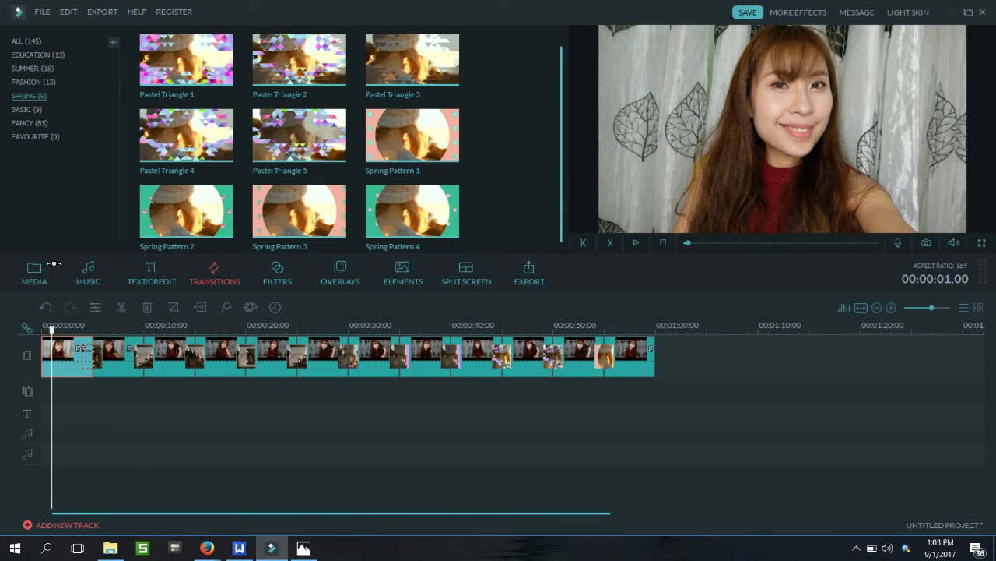
key(space)
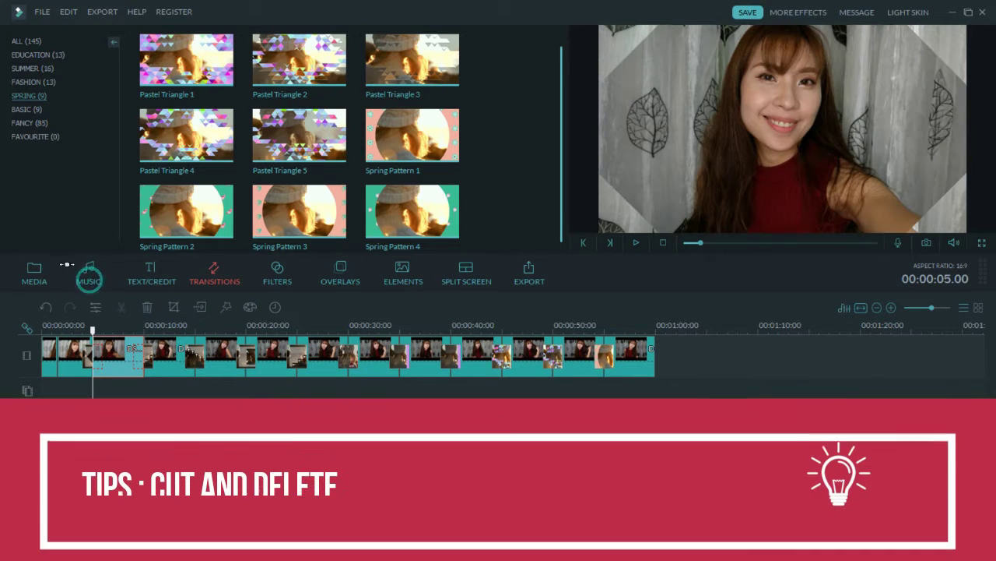
- Split the second photo clip at 00:00:06.11 and move its short first piece between the two pieces of the first photo
drag(92, 330, 107, 330)
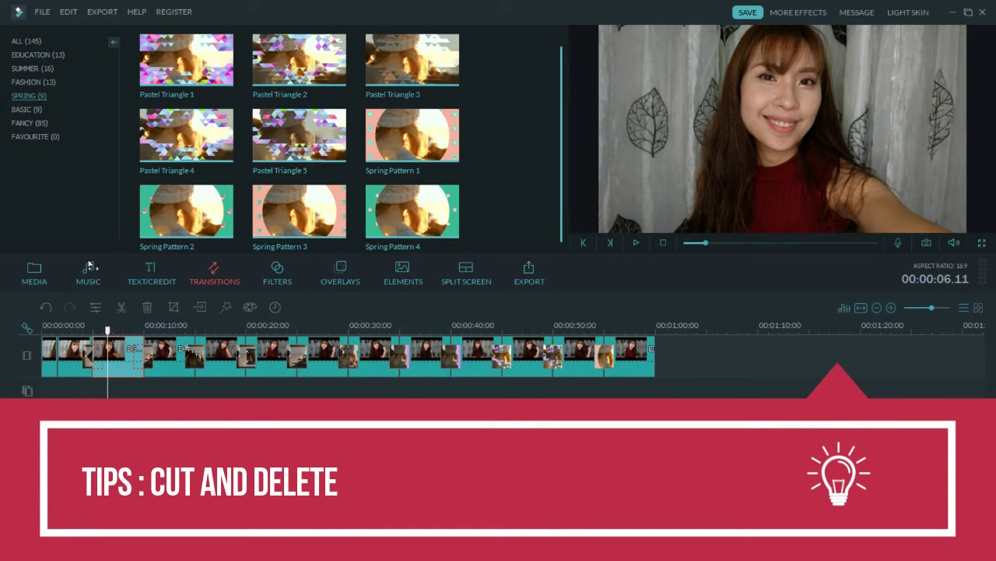
click(121, 307)
click(101, 351)
key(Delete)
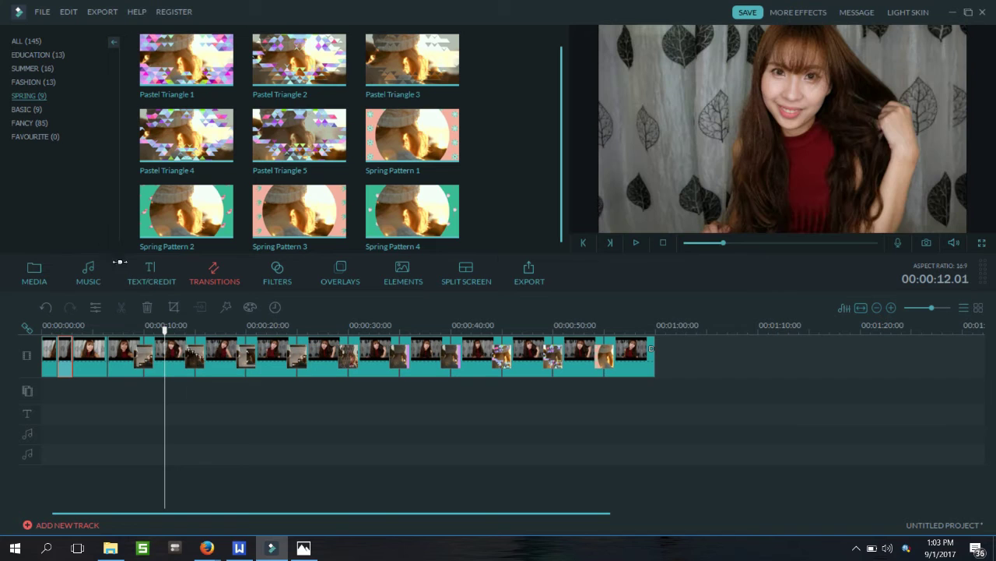
- Split the third photo clip at 00:00:11.12 and move both pieces behind the two short clips at the start of the track
click(176, 356)
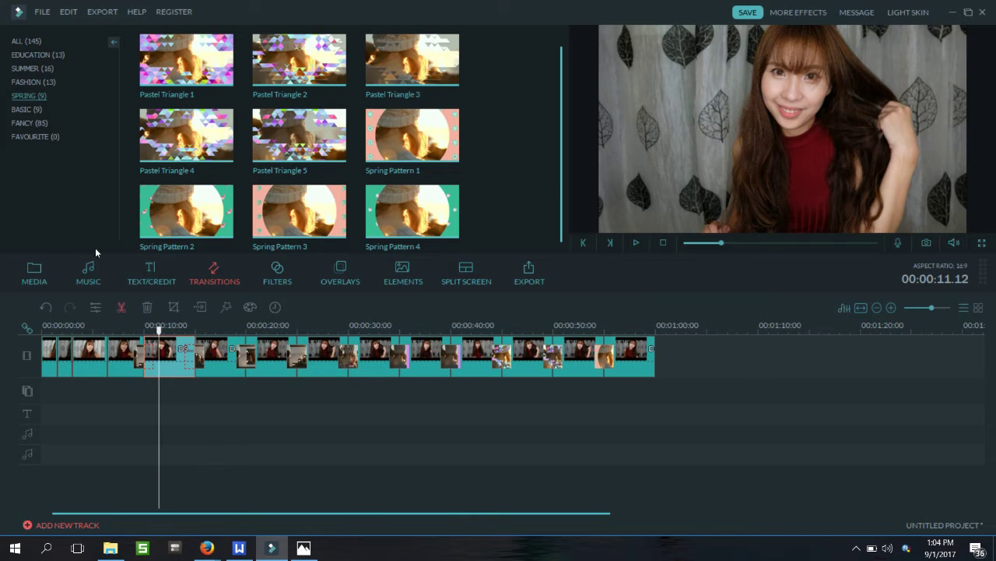
key(Delete)
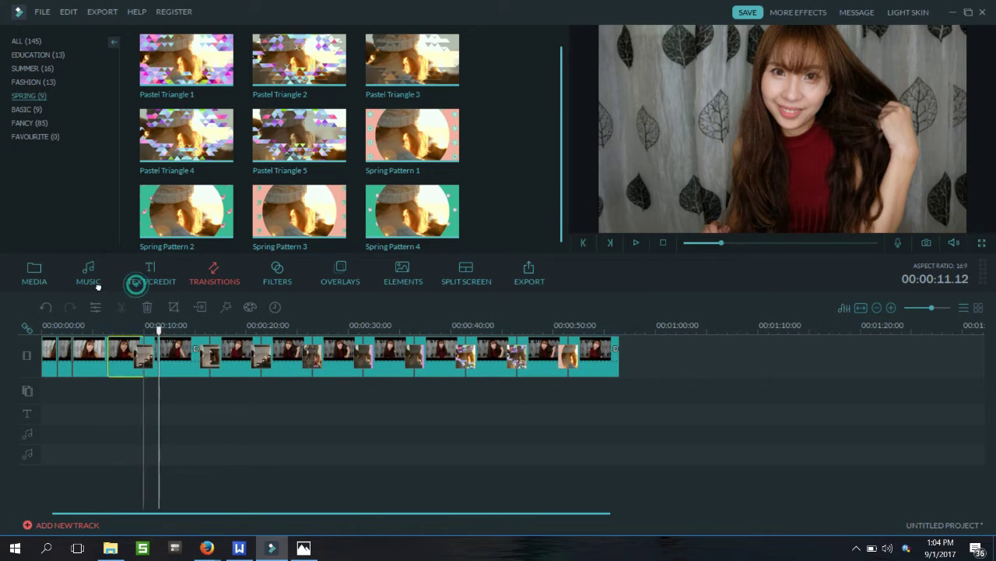
key(ctrl+z)
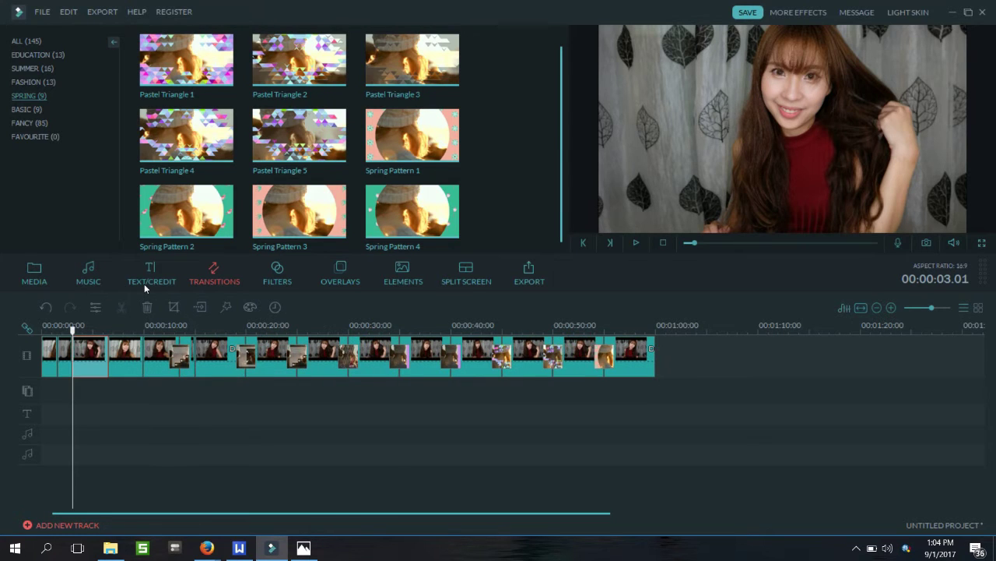
key(ctrl+z)
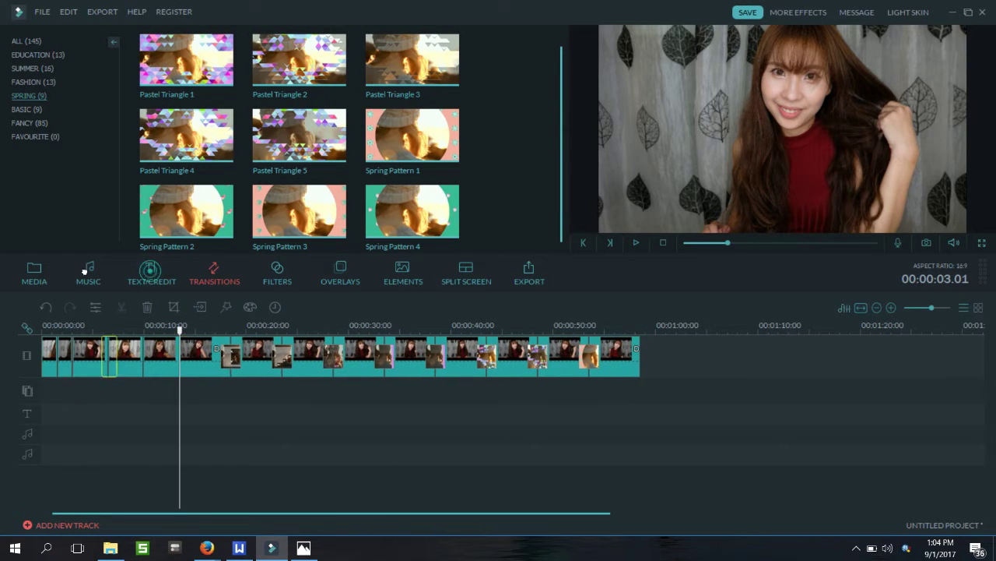
key(ctrl+y)
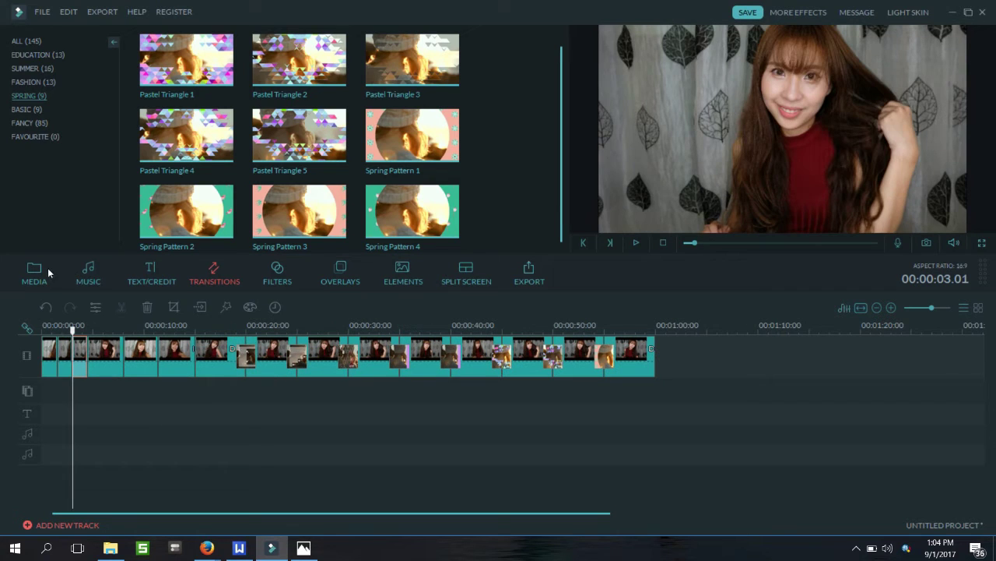
- Play back the rearranged short clips at the start of the track
drag(59, 264, 35, 266)
key(space)
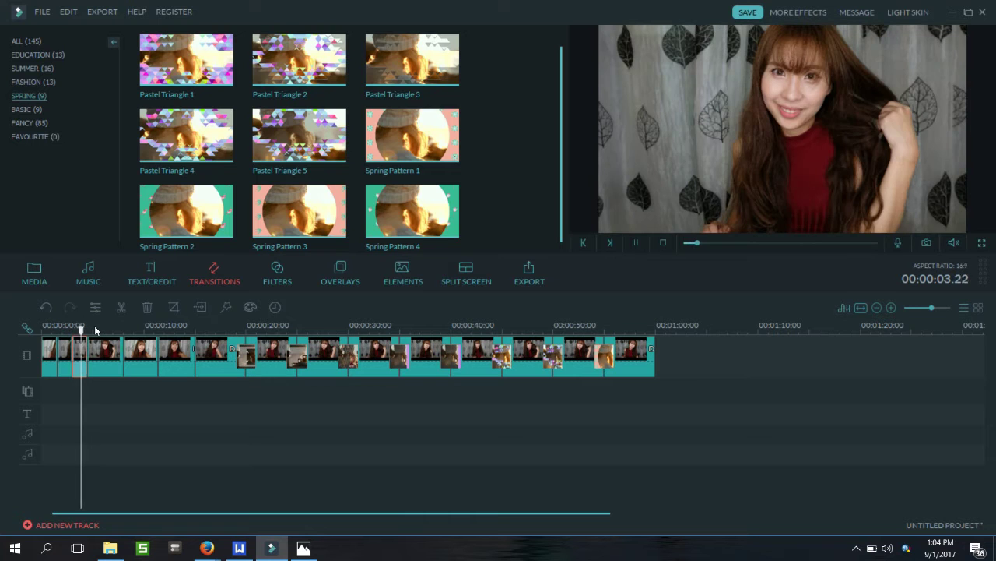
key(space)
- Split the photo clip starting at 00:00:20.00 at 00:00:21.10 and move its short first piece behind the short clips at the track's start
click(263, 358)
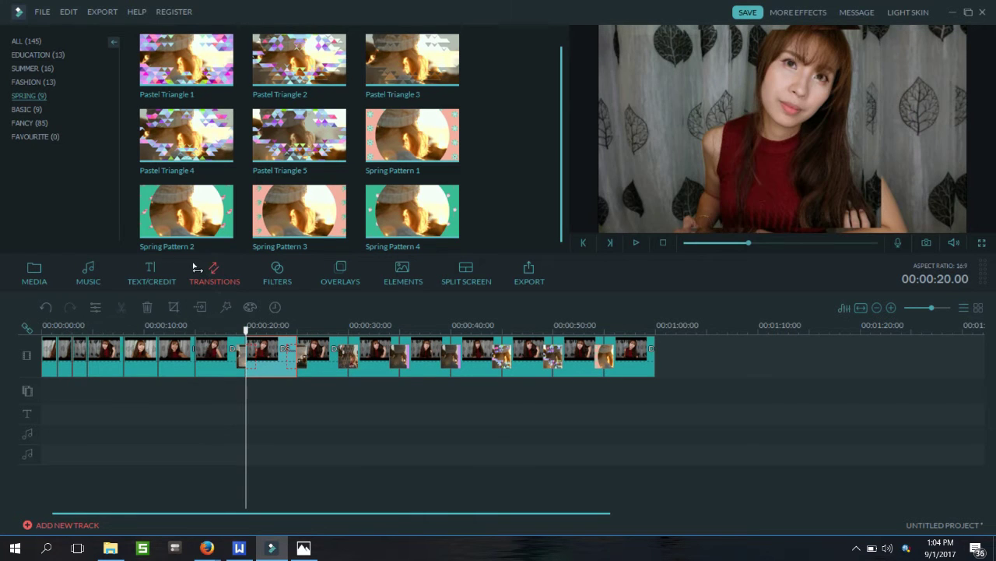
key(space)
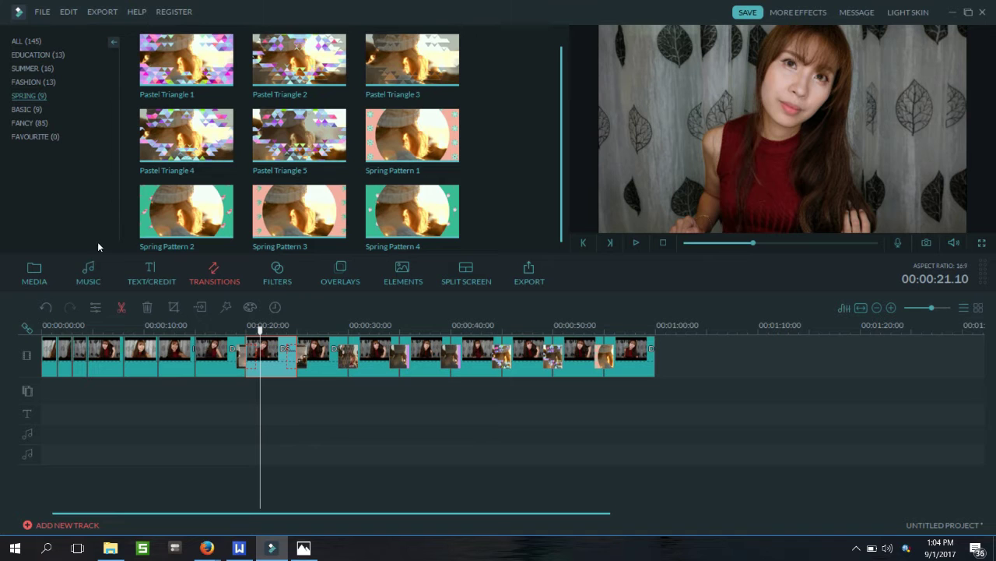
drag(253, 355, 94, 356)
- Move four of the existing transitions from the longer clips onto the cuts following the first four short clips
drag(298, 355, 61, 356)
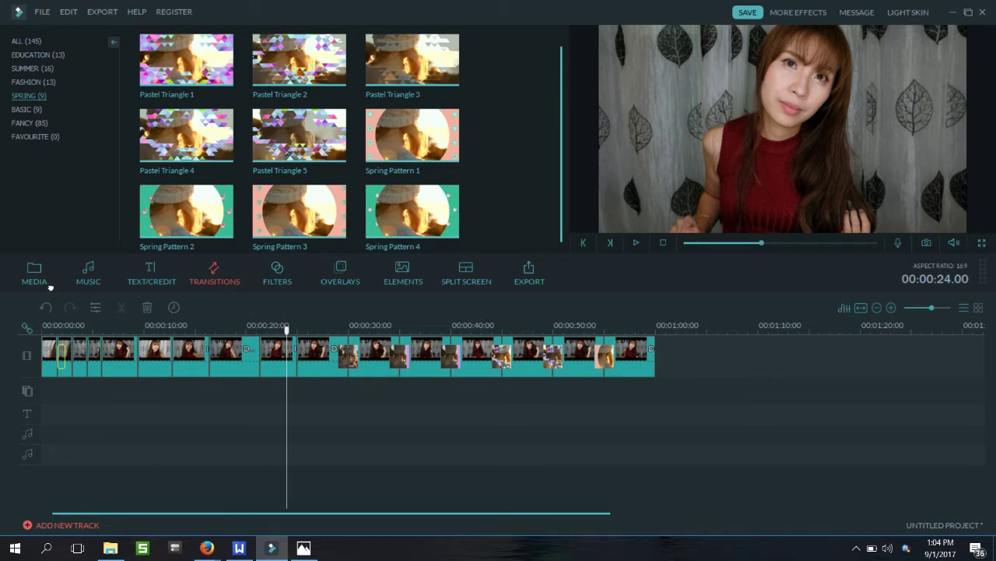
drag(349, 357, 78, 355)
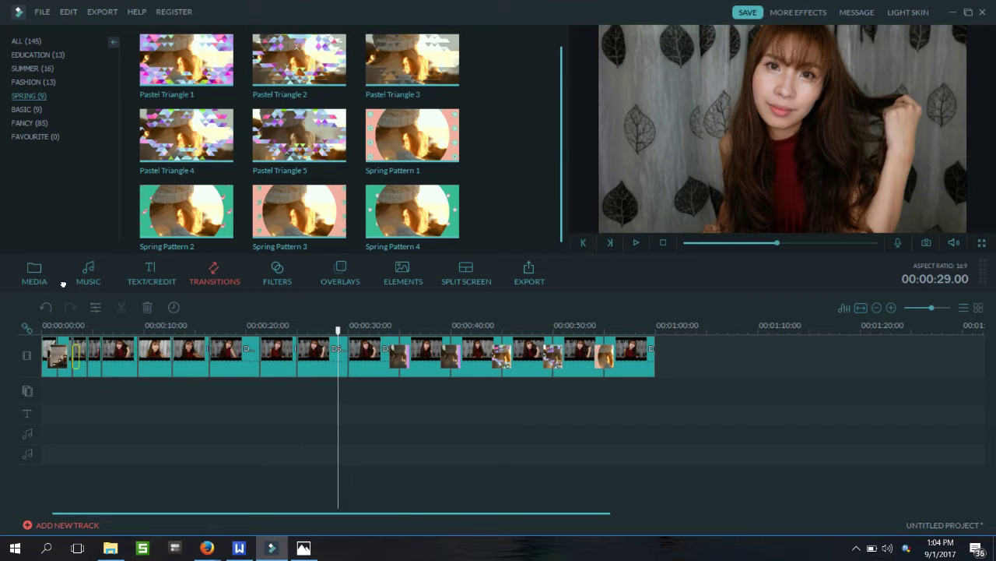
drag(400, 356, 80, 356)
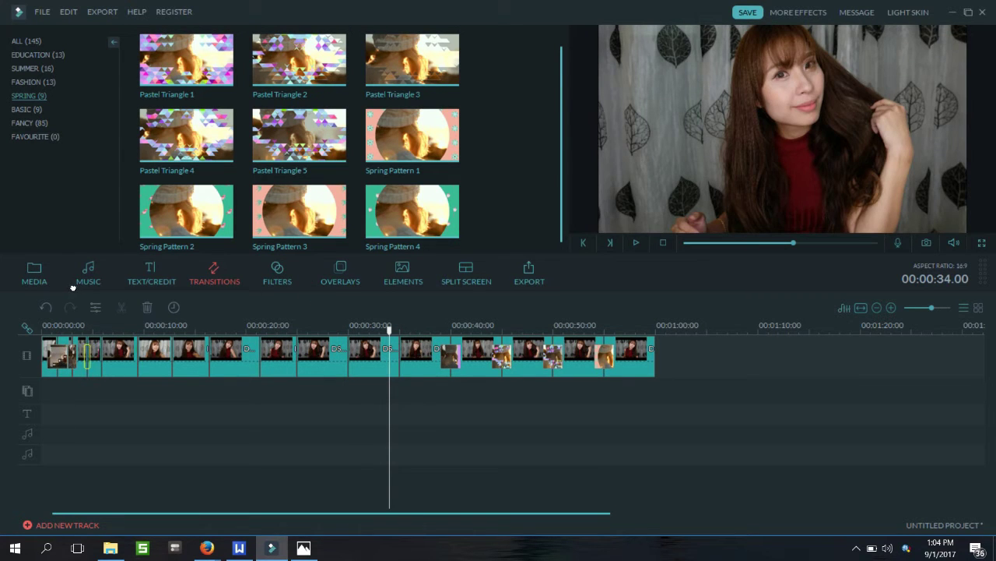
key(ctrl+z)
key(ctrl+z)
click(402, 288)
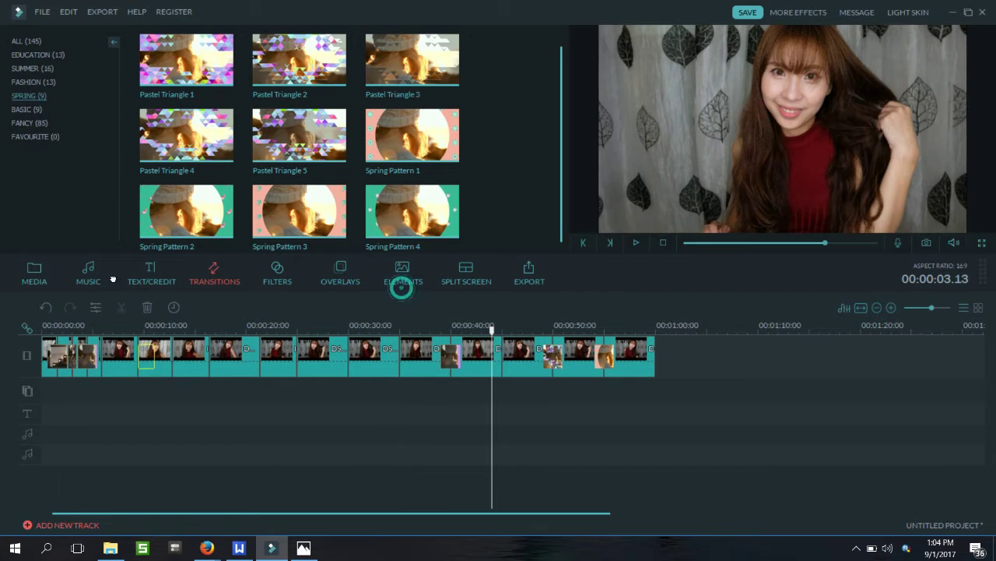
key(ctrl+z)
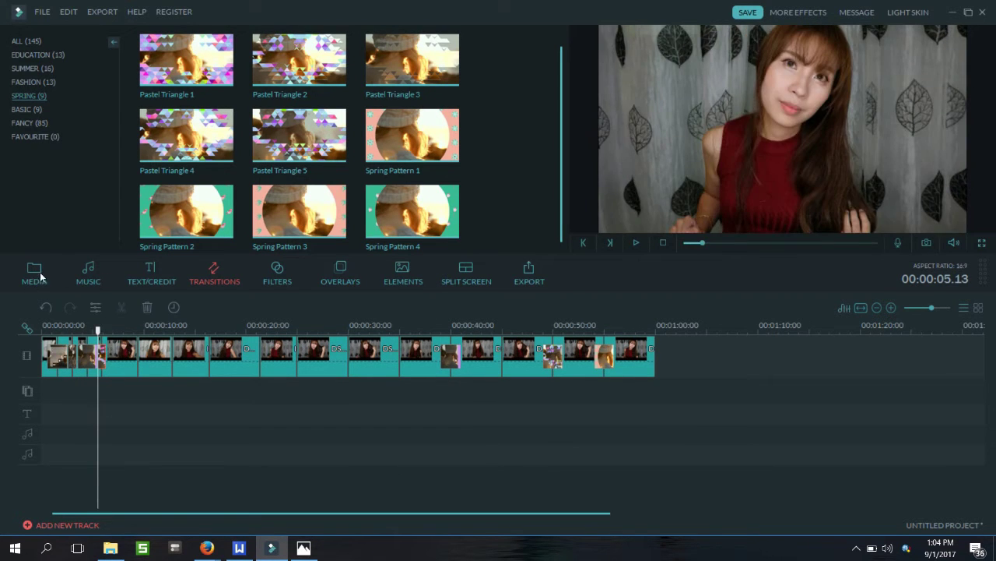
- Play back the short clips with their transitions from the start of the track
click(34, 274)
key(space)
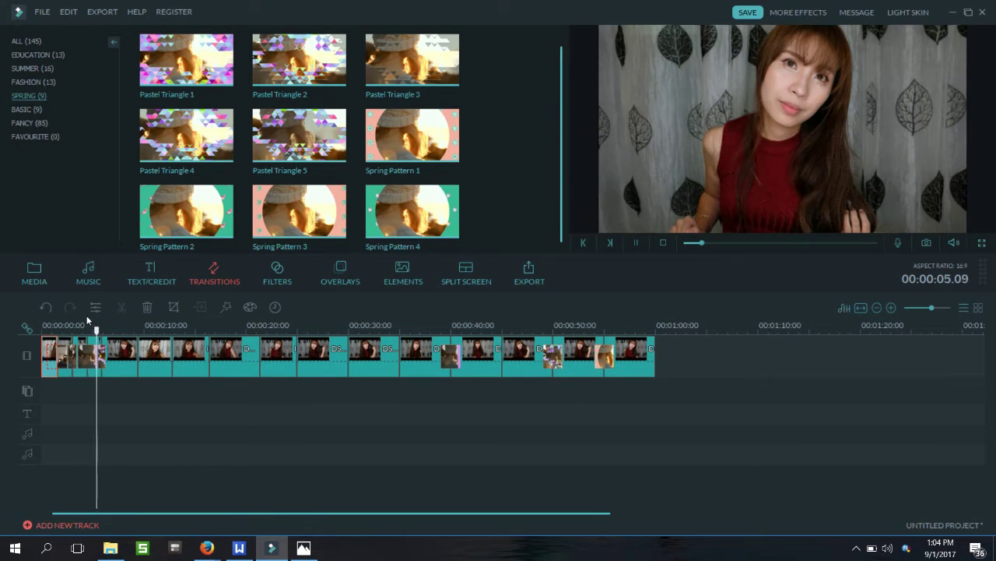
click(87, 328)
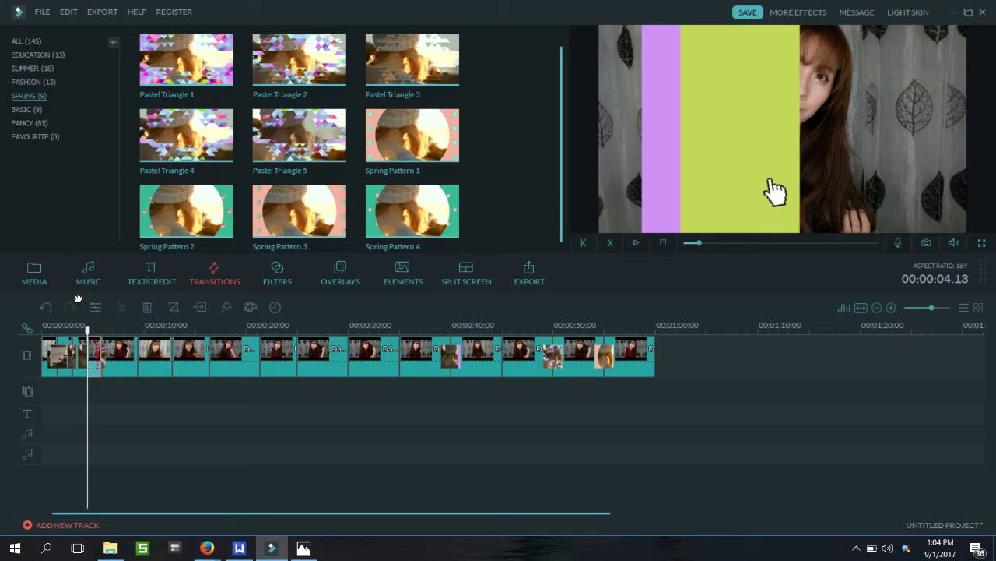
double_click(93, 370)
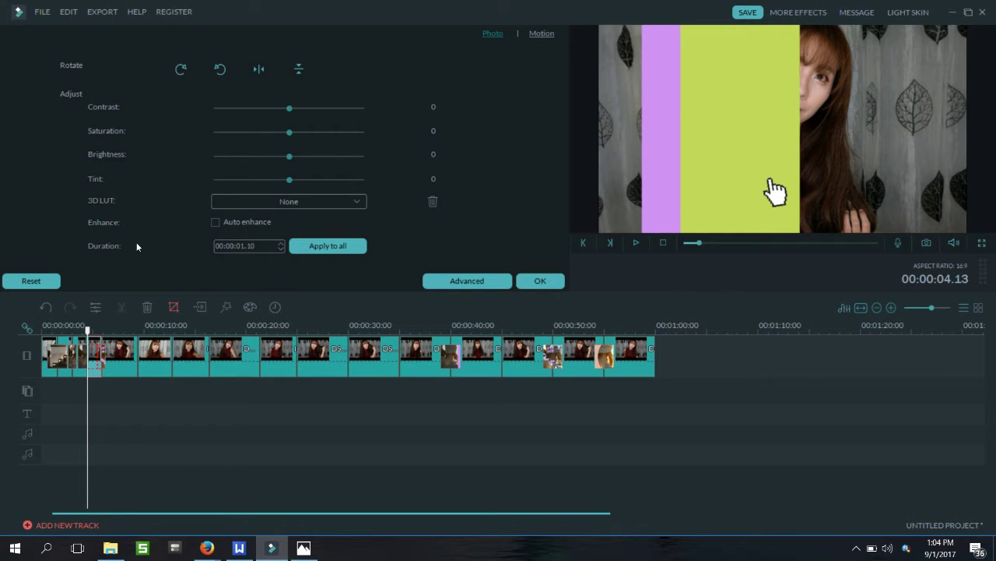
key(alt+c)
key(Escape)
- Crop the third short clip to a tighter frame around the woman's face and raised hand
double_click(82, 341)
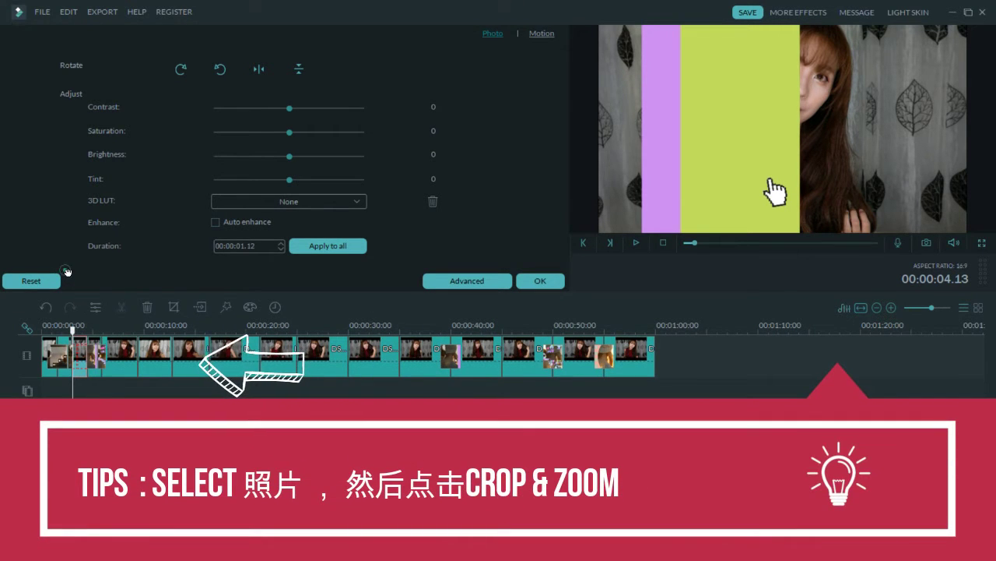
key(space)
key(space)
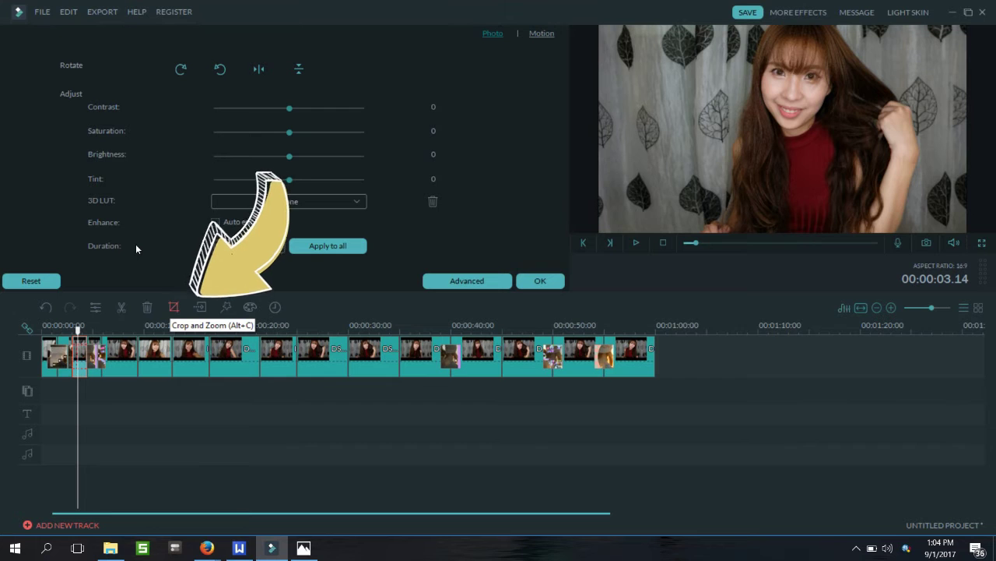
key(alt+c)
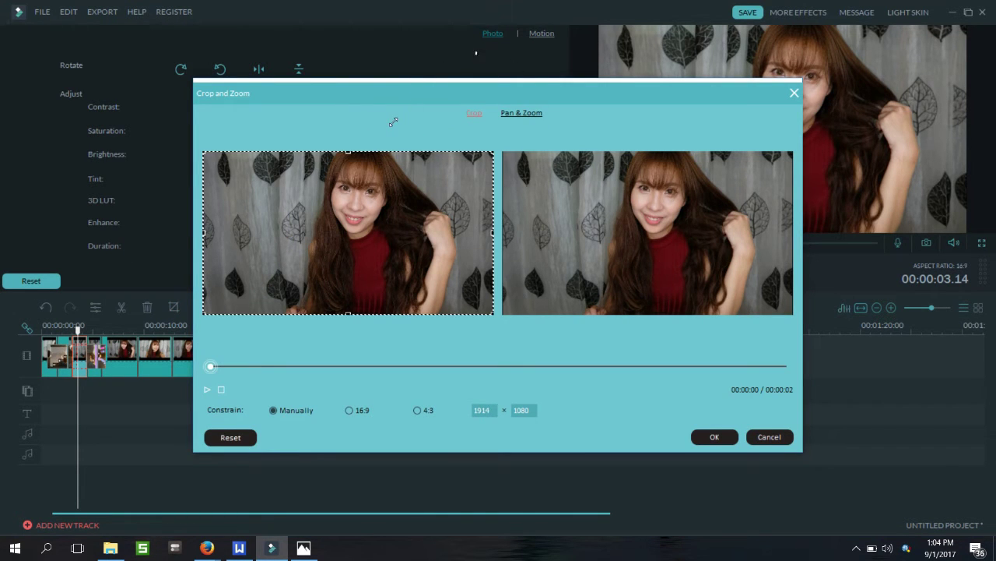
drag(493, 152, 410, 204)
drag(292, 207, 340, 153)
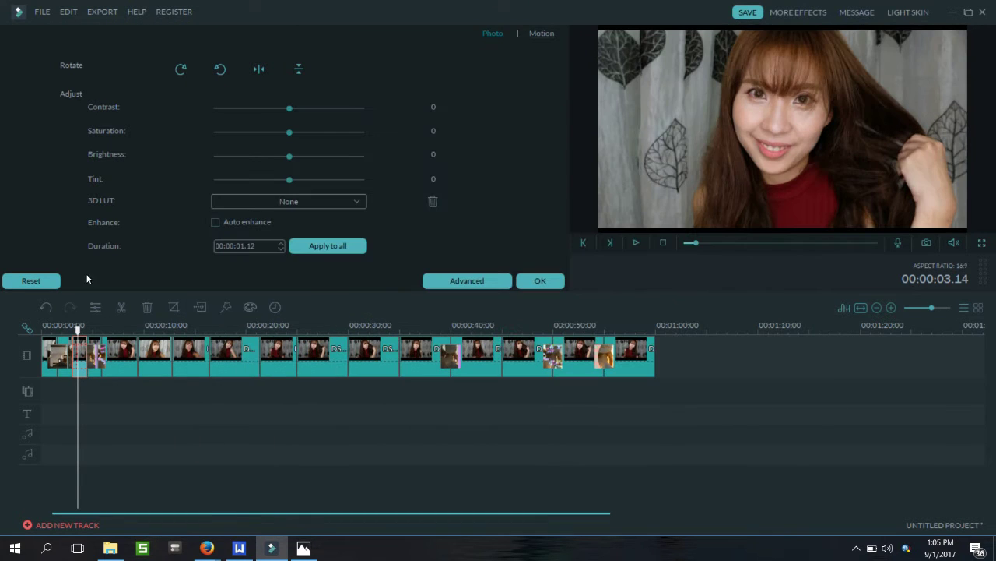
- Play back the start of the track up to the cropped third clip
drag(64, 267, 60, 263)
key(space)
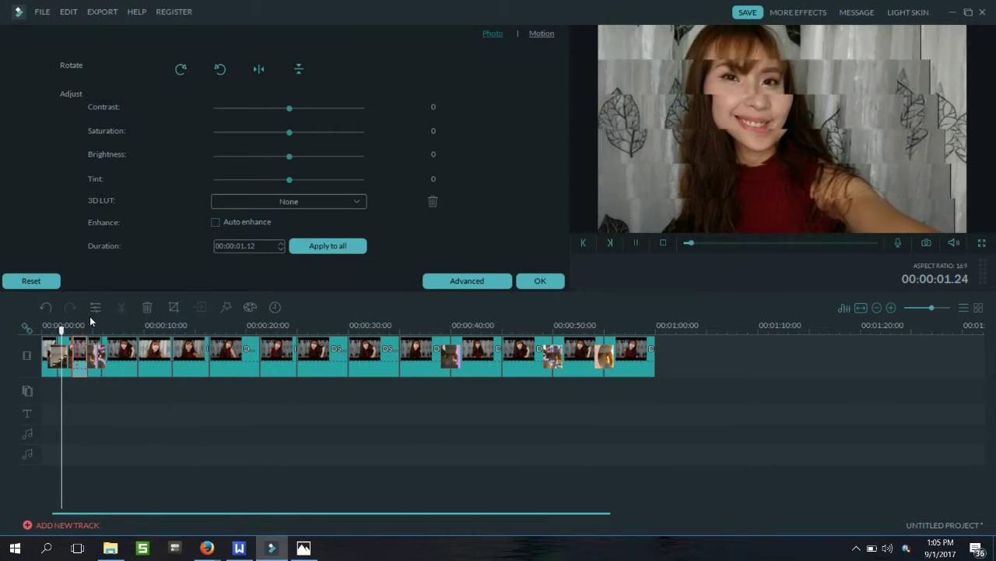
key(space)
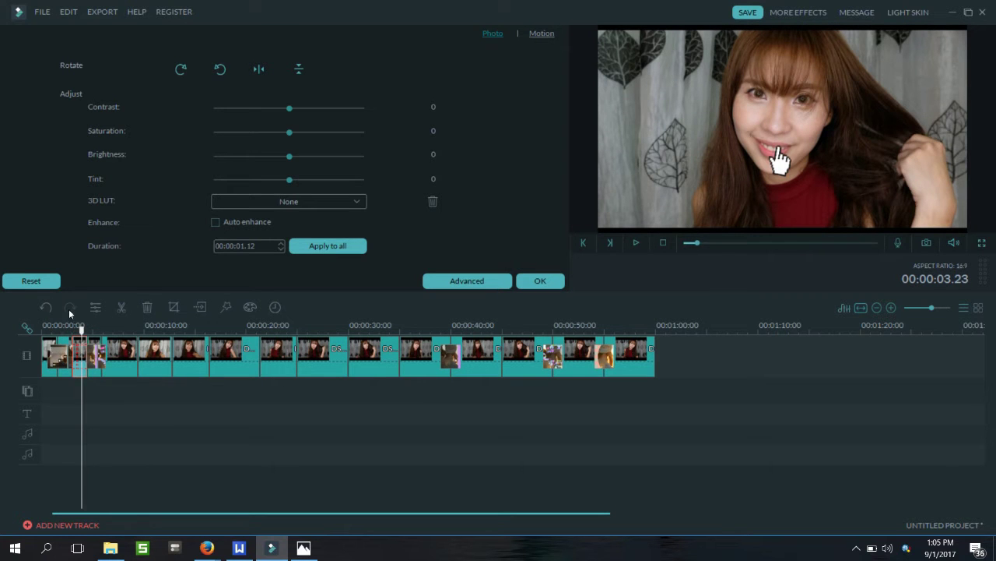
- Add a Pan & Zoom to the fourth short clip, shrinking the Start frame to about 1278 × 655 over the photo's lower-left area
click(73, 269)
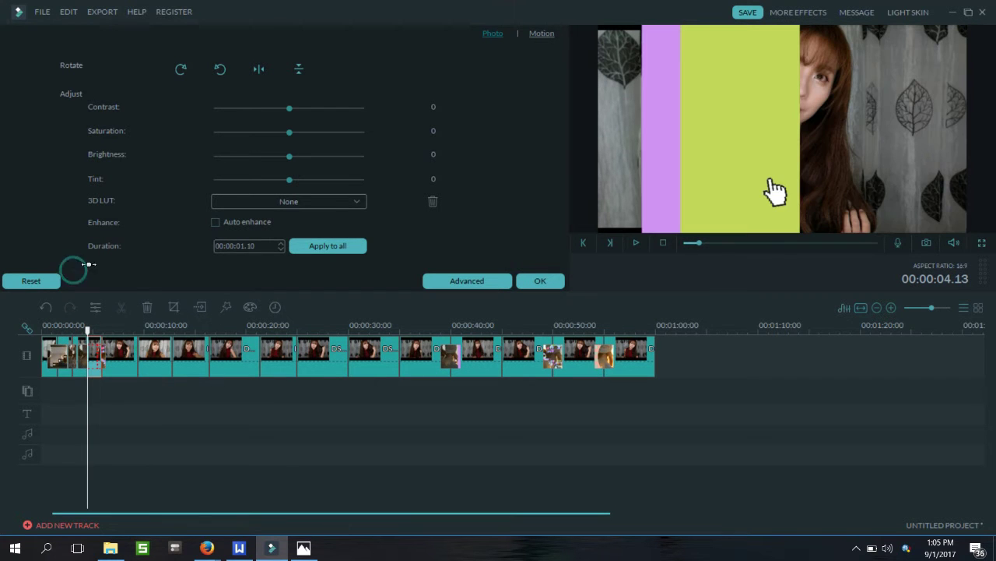
click(135, 243)
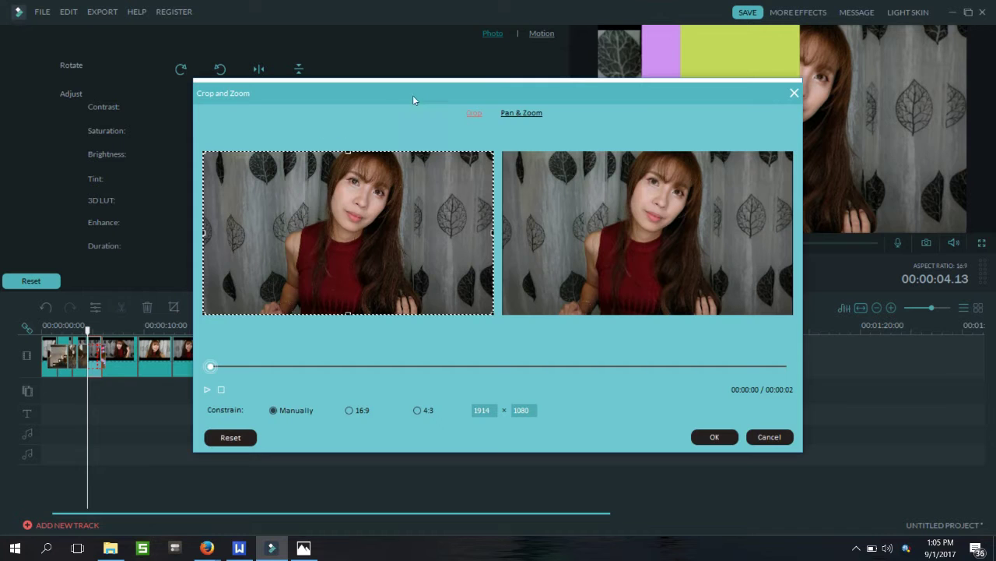
click(521, 113)
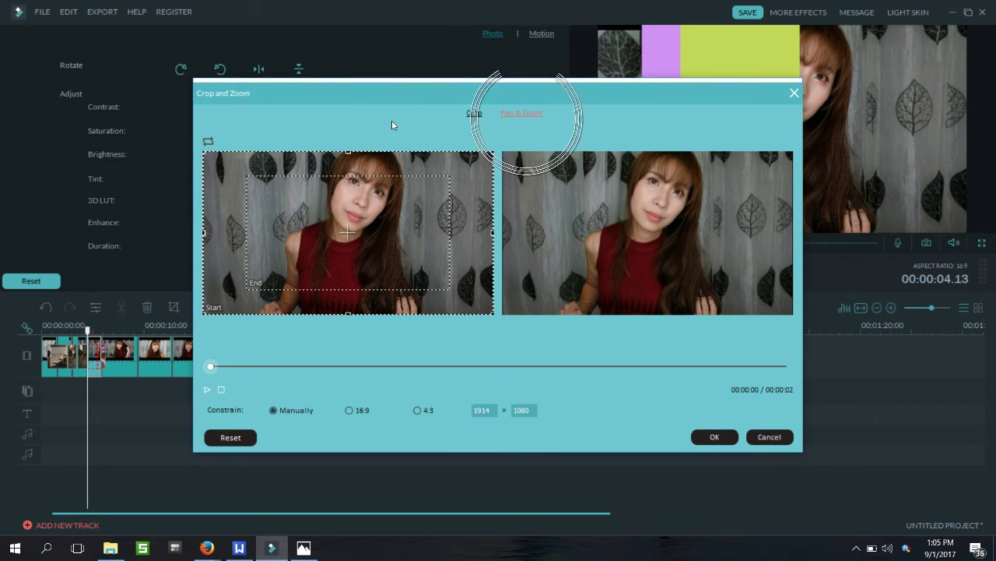
mouse_move(493, 152)
mouse_down()
mouse_move(396, 215)
mouse_move(437, 197)
mouse_up()
drag(284, 204, 262, 210)
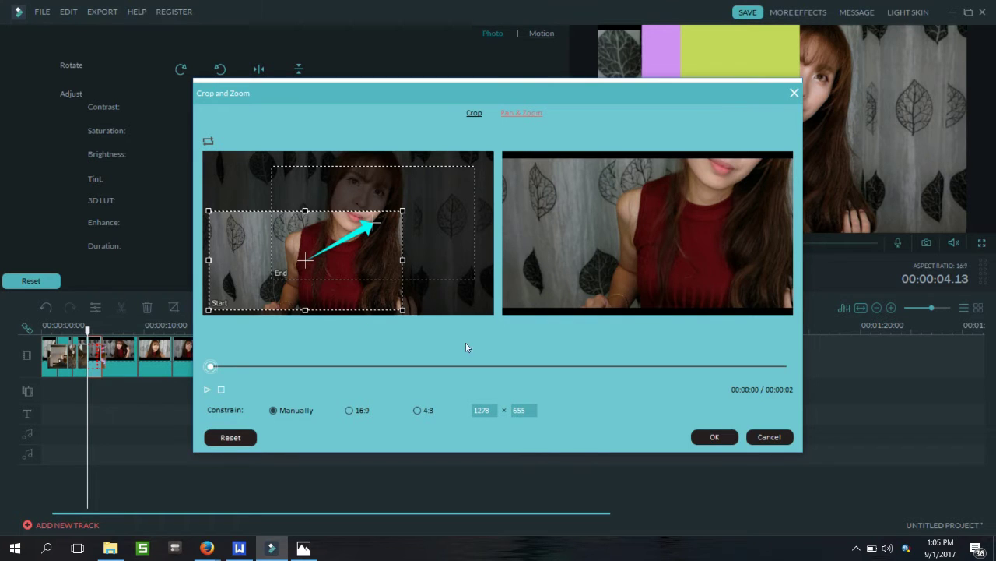
- Place the 1340 × 756 End frame around the woman's face near the photo's upper edge and preview the pan
click(207, 390)
drag(295, 201, 357, 160)
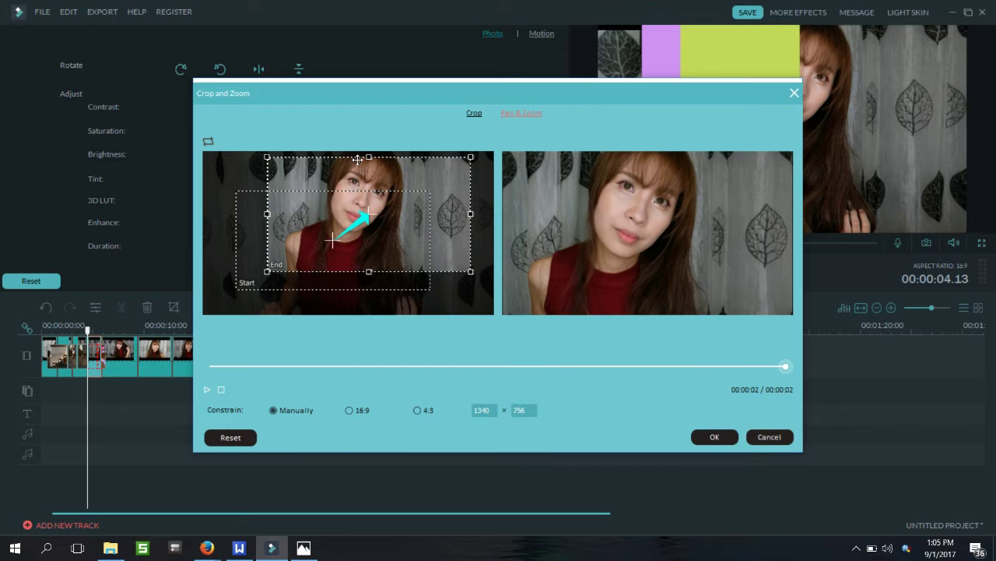
key(space)
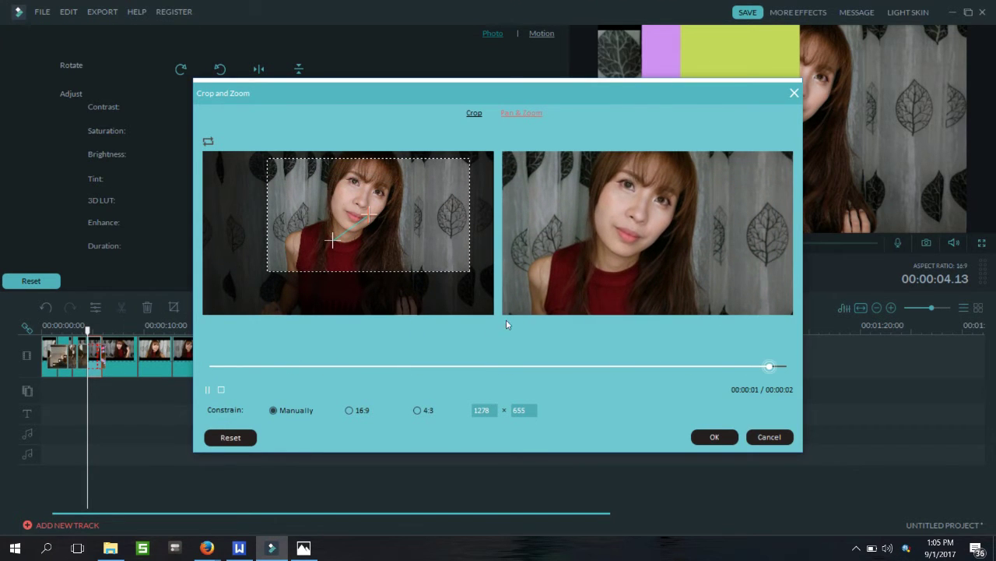
- Shift the Start frame to the photo's left edge at face height, apply the pan and zoom, and play back the clip
mouse_move(312, 191)
mouse_down()
mouse_move(286, 180)
mouse_move(326, 182)
mouse_up()
click(341, 187)
click(199, 164)
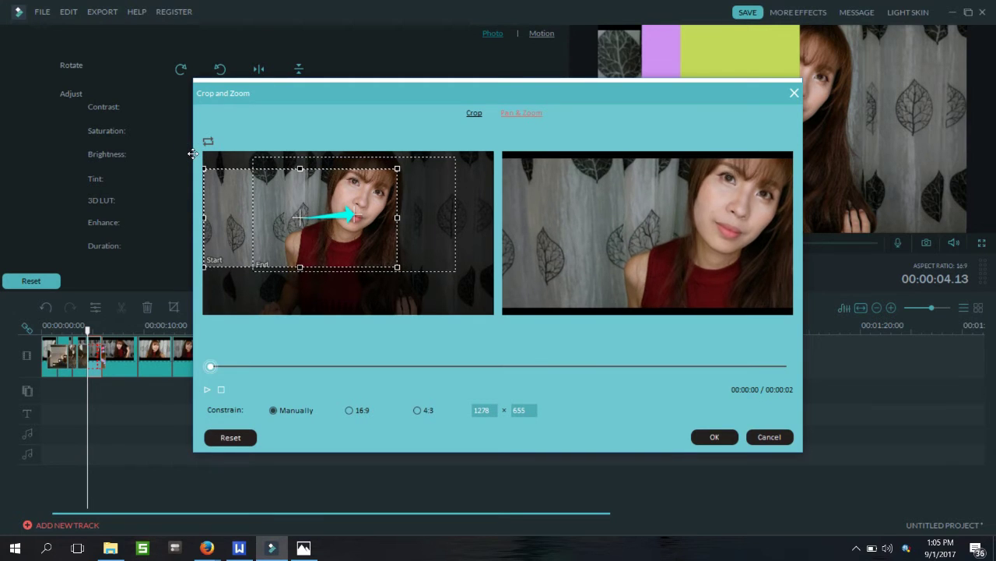
drag(194, 153, 192, 153)
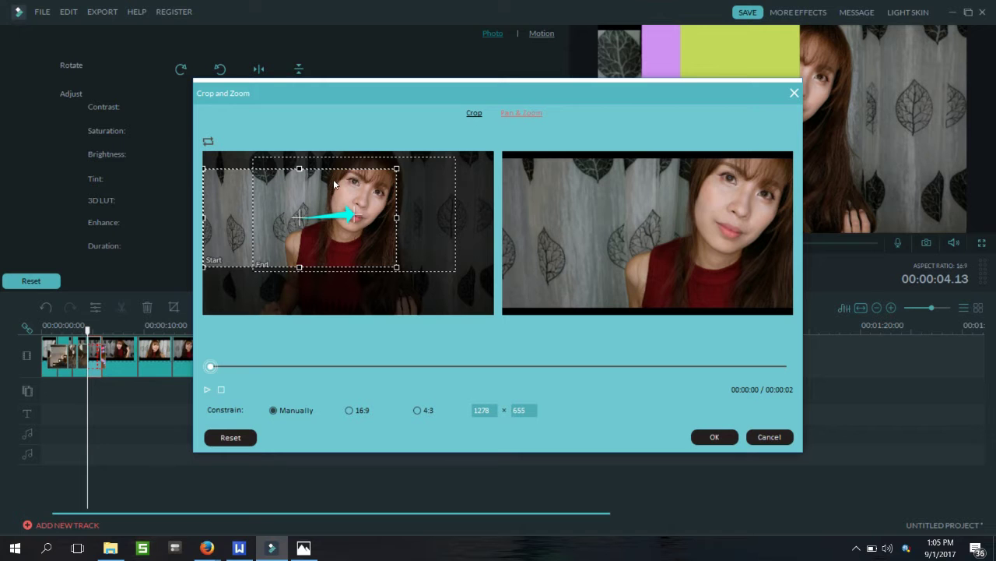
key(space)
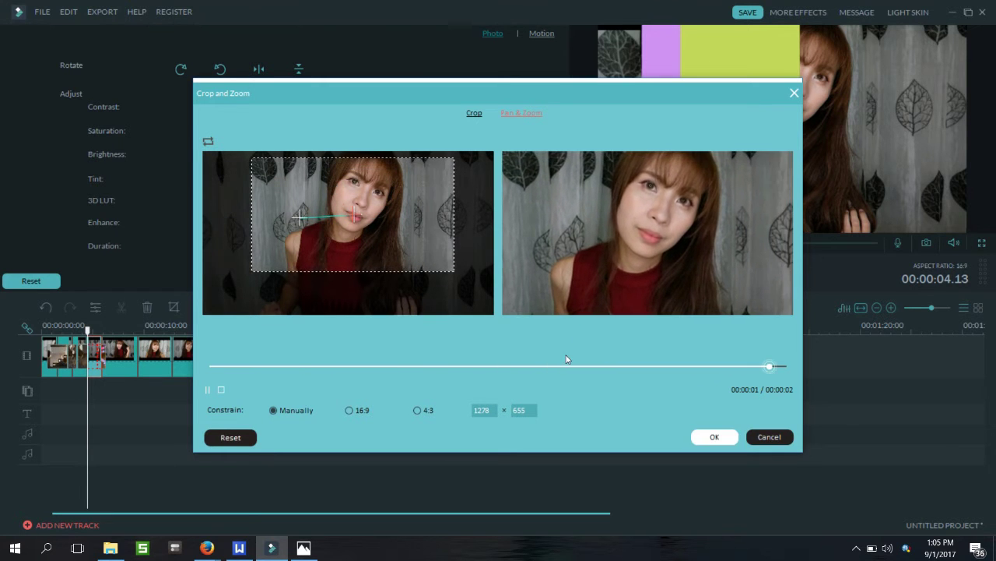
key(Return)
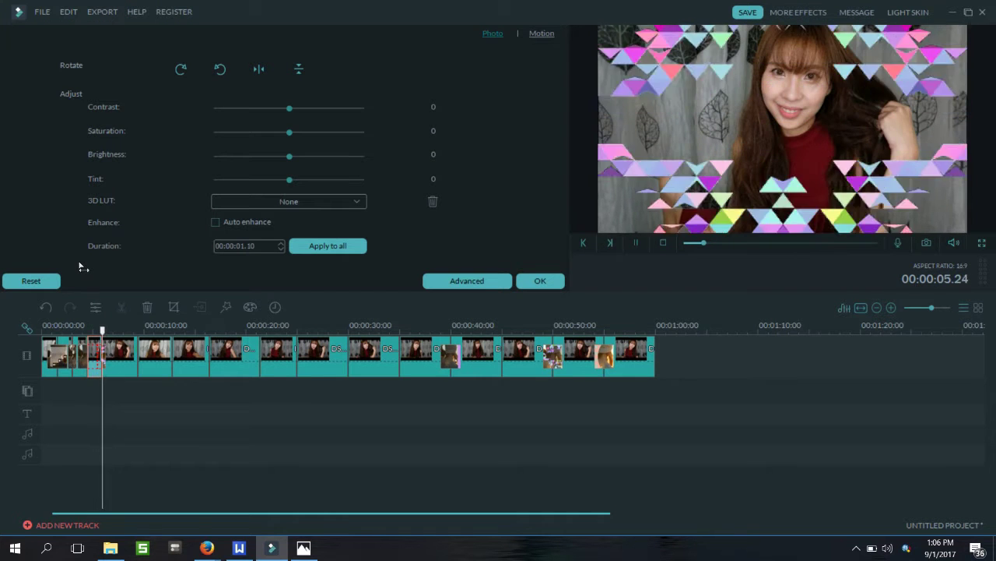
key(space)
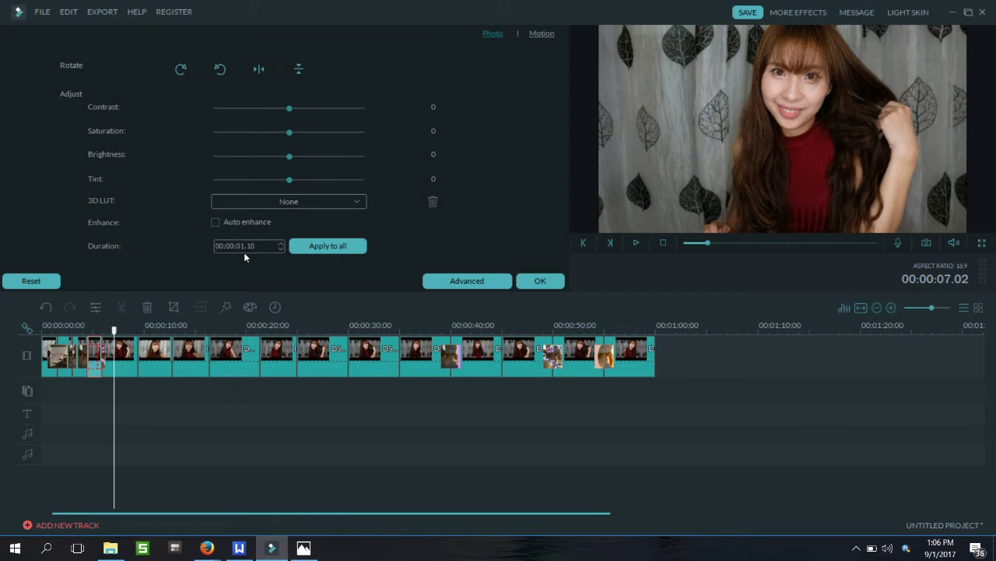
- Split the photo clip starting at 00:00:30.00 after 00:00:00.22 and move the short first piece behind the four short clips
click(373, 358)
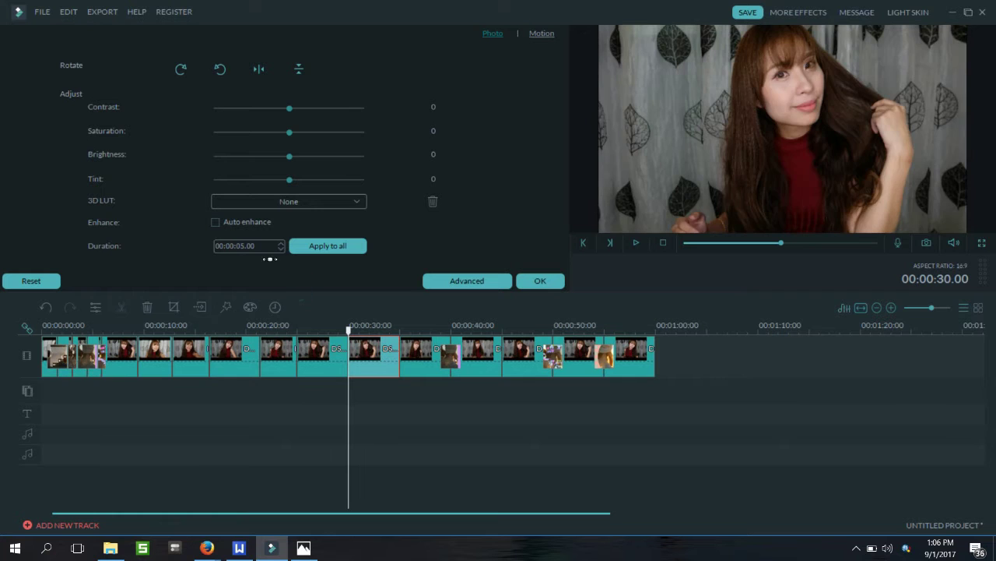
mouse_move(349, 329)
mouse_down()
mouse_move(357, 330)
mouse_move(113, 356)
mouse_move(276, 331)
mouse_move(369, 331)
mouse_up()
click(121, 308)
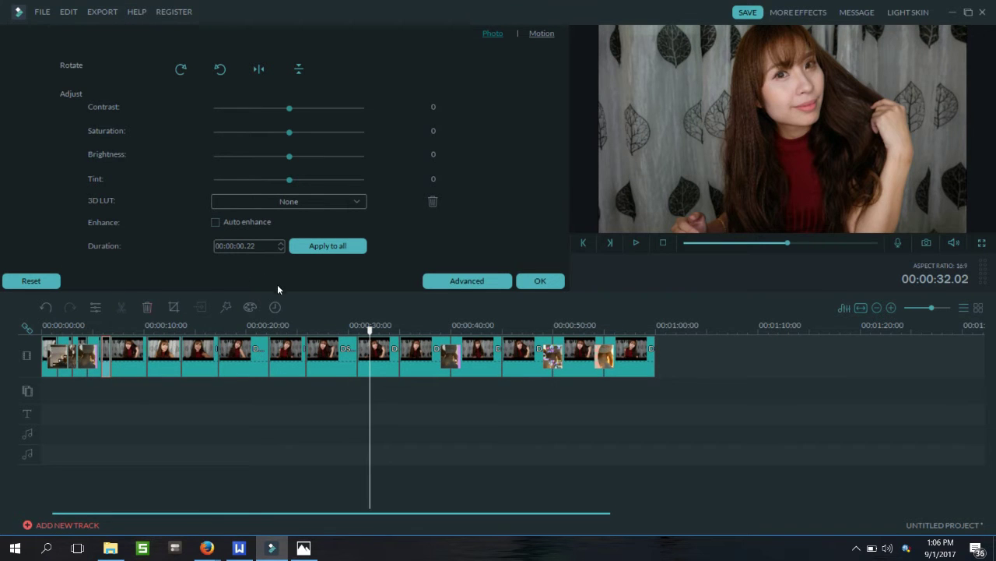
- Split the remainder of that photo clip at 00:00:32.02 and move its first piece behind the five short clips
click(388, 355)
click(121, 308)
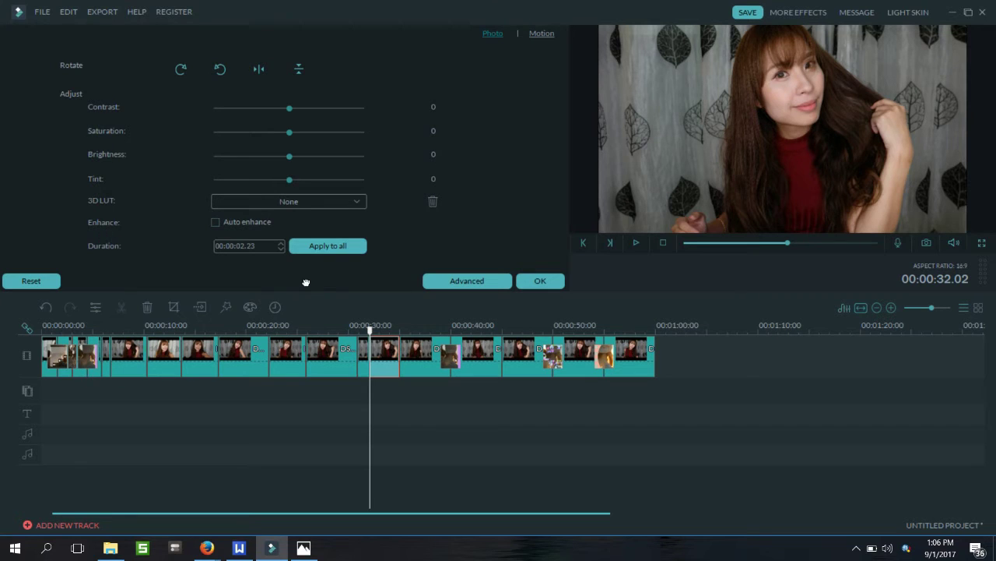
drag(288, 275, 94, 280)
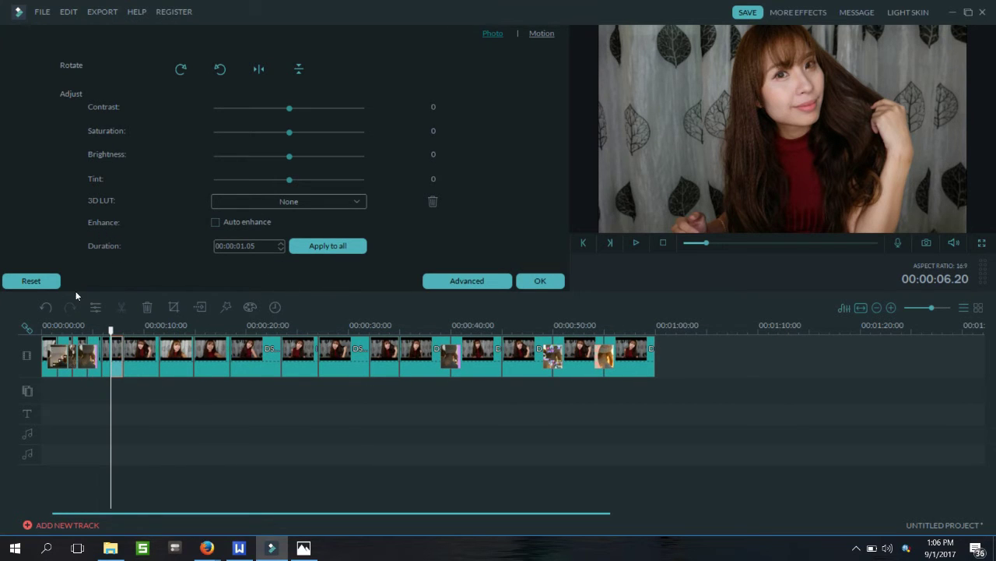
- Open Advanced Color Tuning for the short clip at 00:00:06.20 to view its adjustments, then close it
click(45, 307)
click(432, 226)
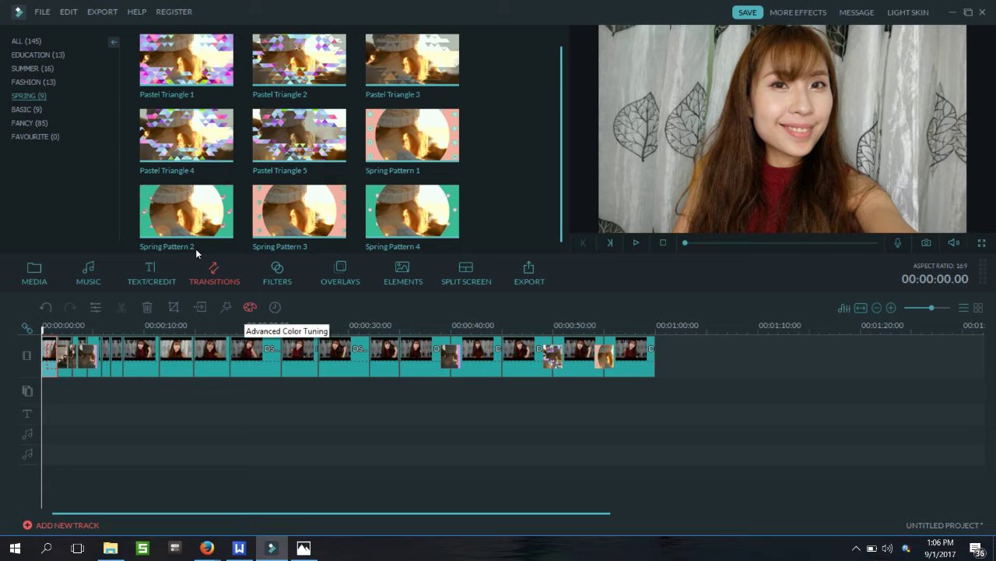
click(111, 355)
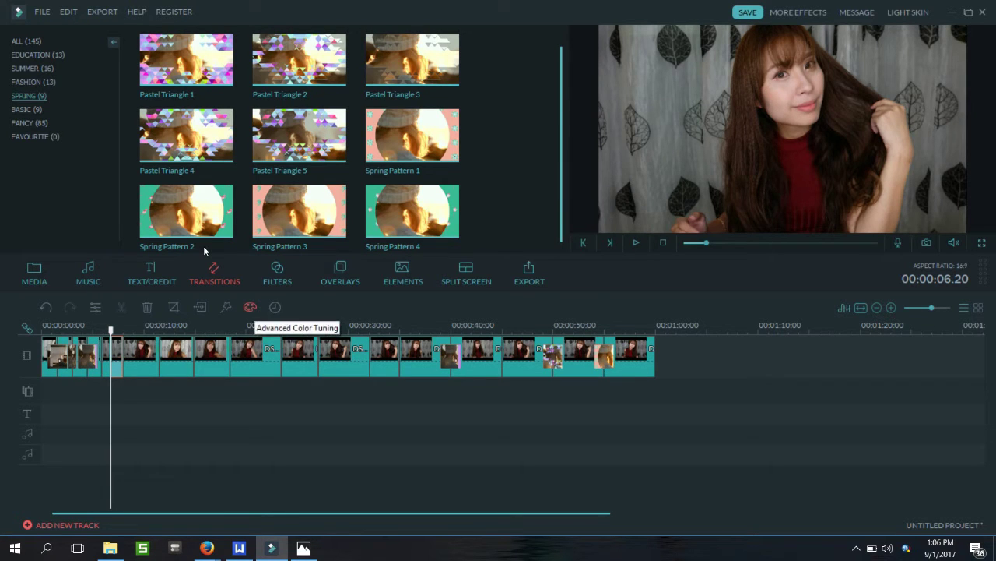
key(ctrl+e)
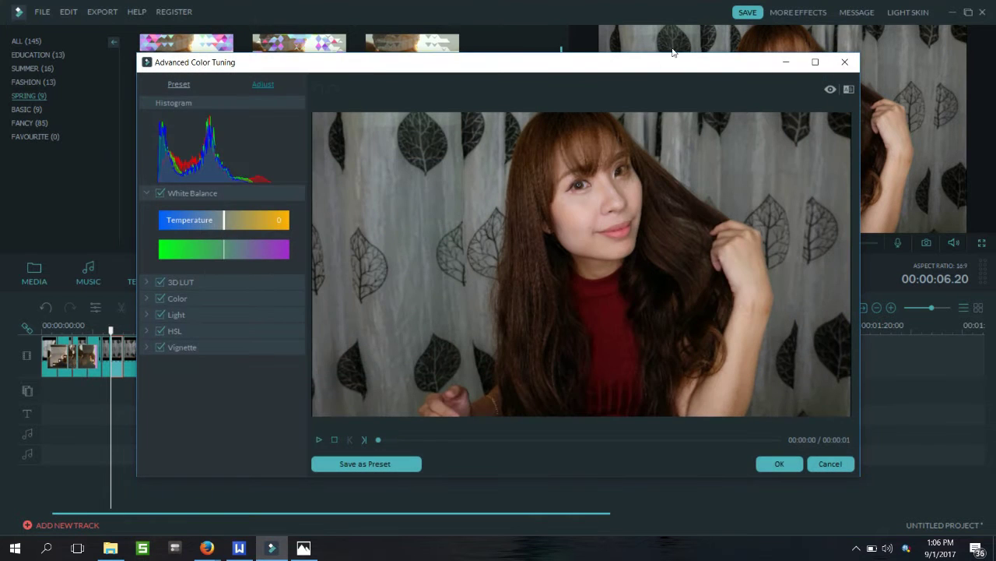
click(844, 62)
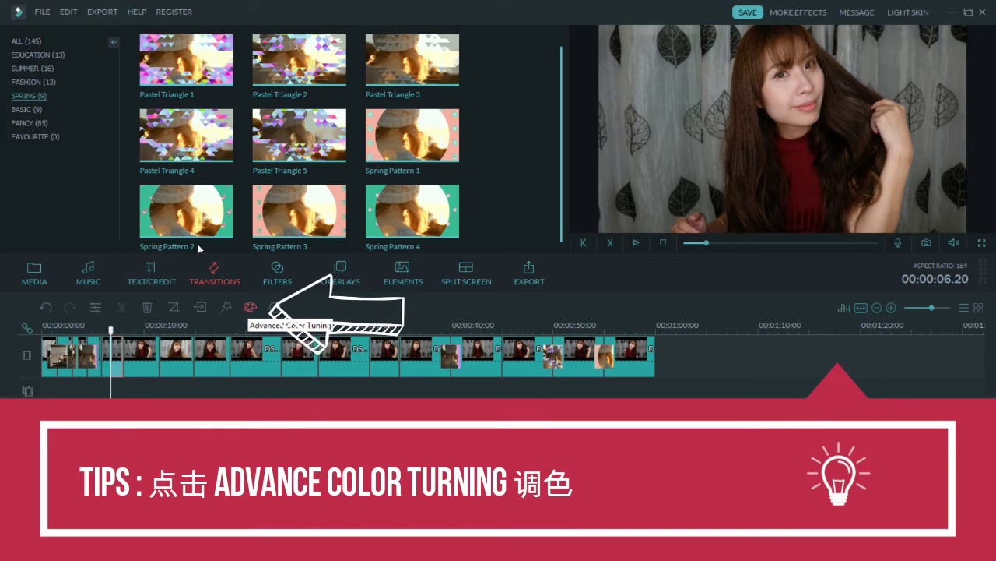
- Tune the colours of the clip at 00:00:06.20: temperature 4, tint 21, exposure 6, brightness 3 and contrast 2
click(198, 248)
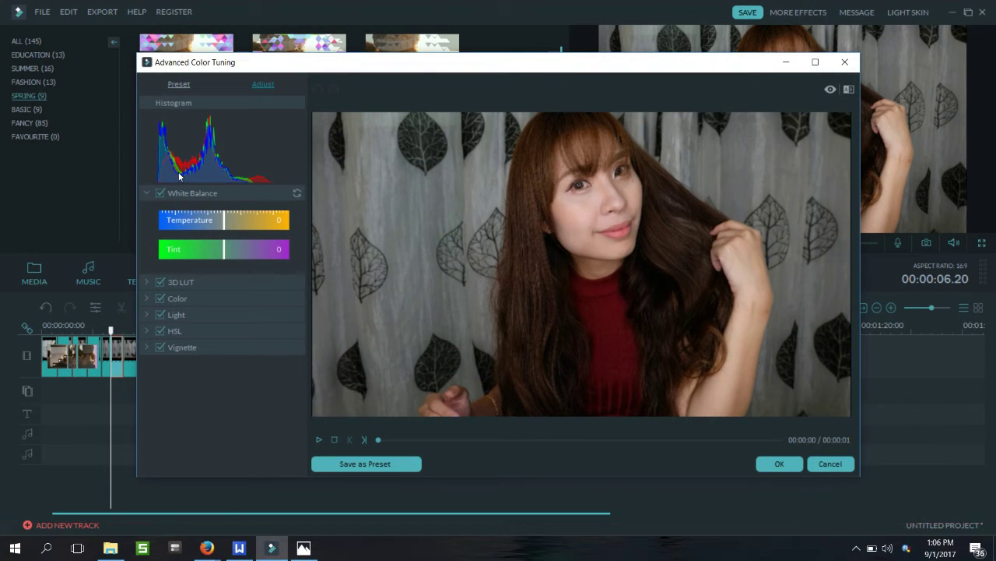
mouse_move(225, 221)
mouse_down()
mouse_move(242, 223)
mouse_move(209, 224)
mouse_up()
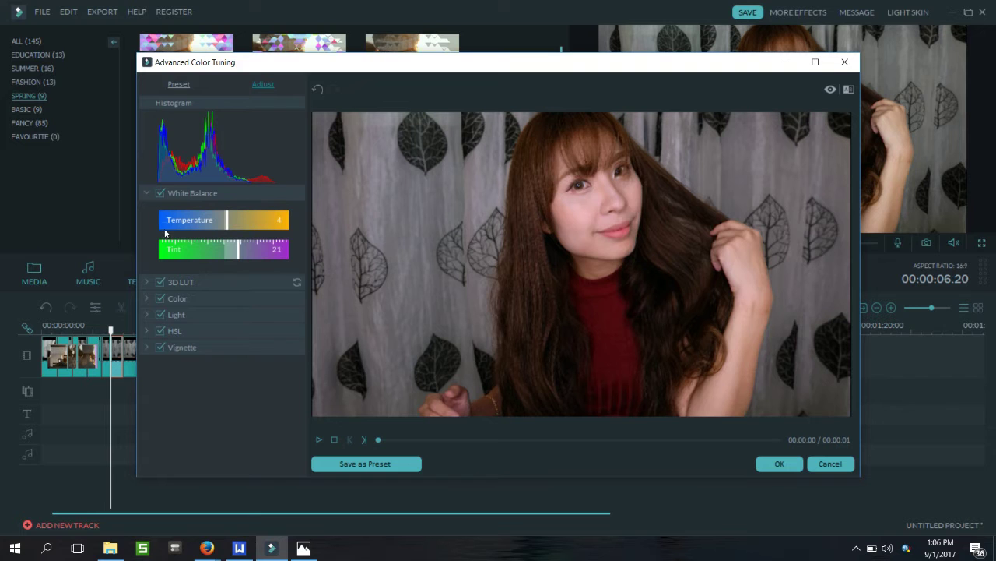
click(193, 283)
click(193, 334)
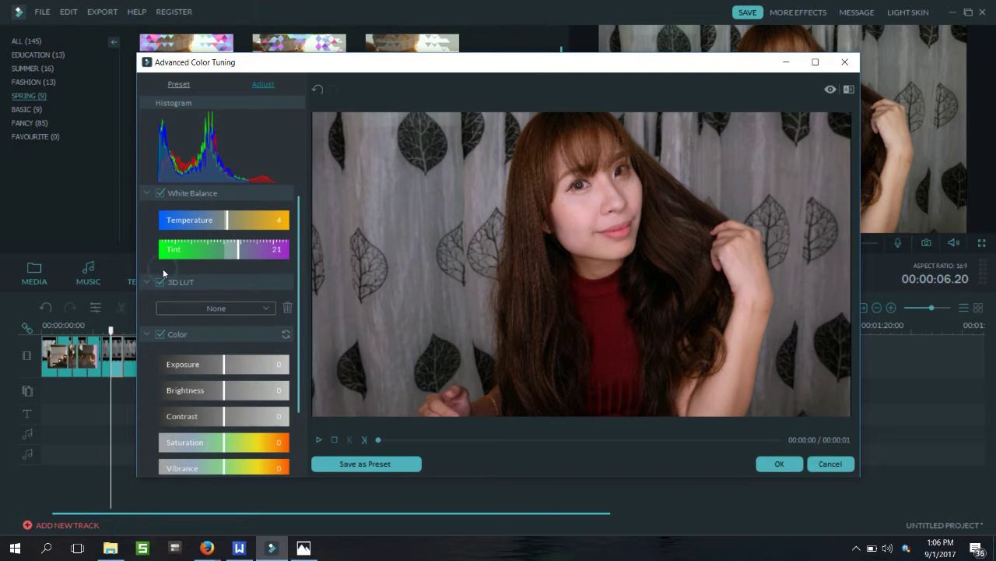
mouse_move(224, 364)
mouse_down()
mouse_move(244, 363)
mouse_move(225, 390)
mouse_move(237, 417)
mouse_up()
click(179, 306)
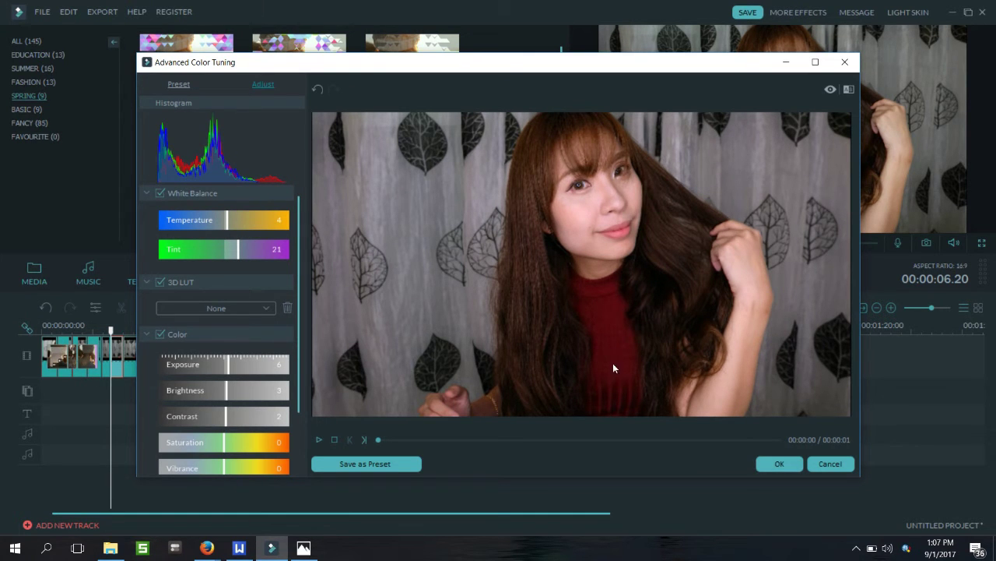
key(Return)
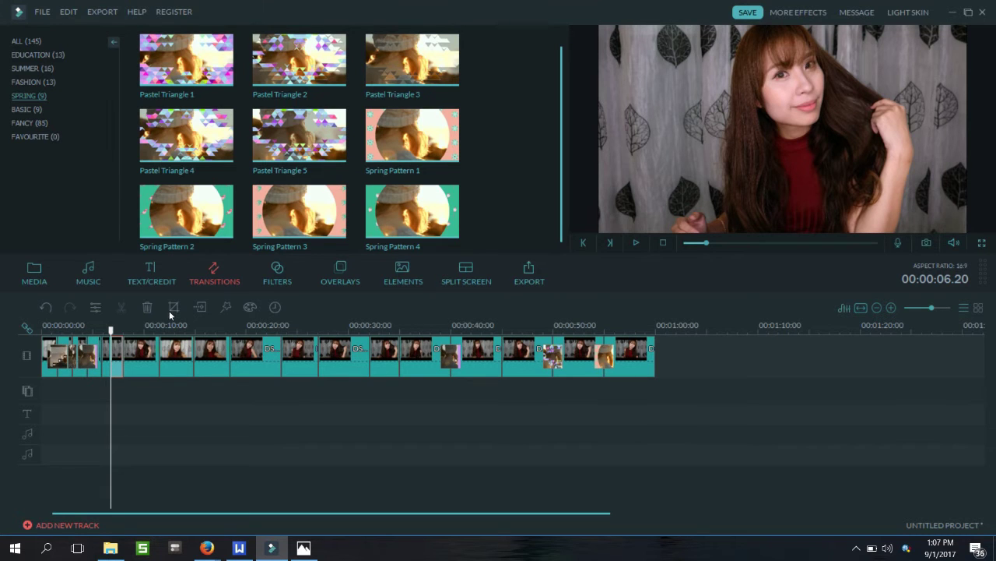
- Browse the filter categories, including Fashion, Black & White and Common, and look through the full filter list
click(74, 320)
click(117, 347)
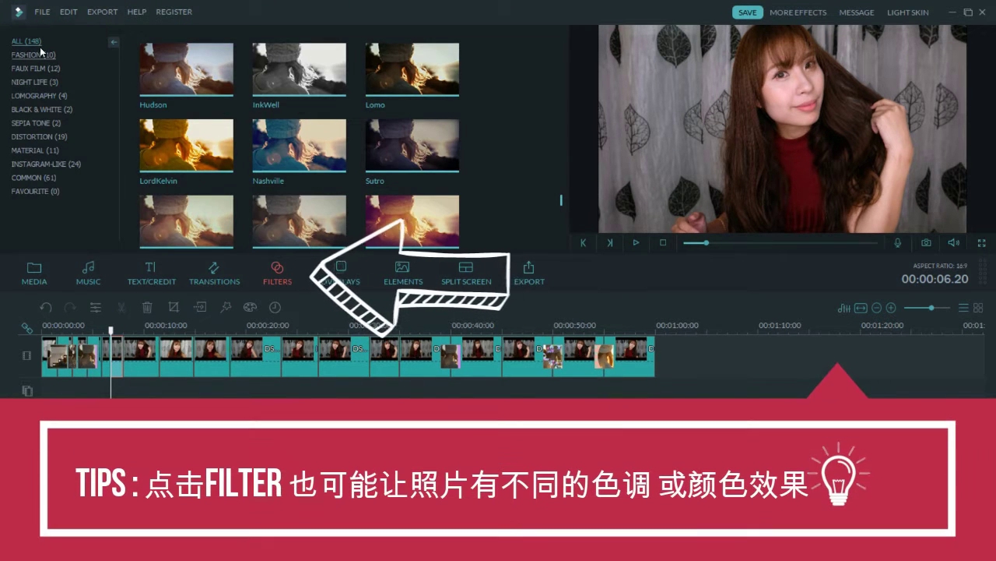
click(40, 82)
click(39, 96)
click(40, 109)
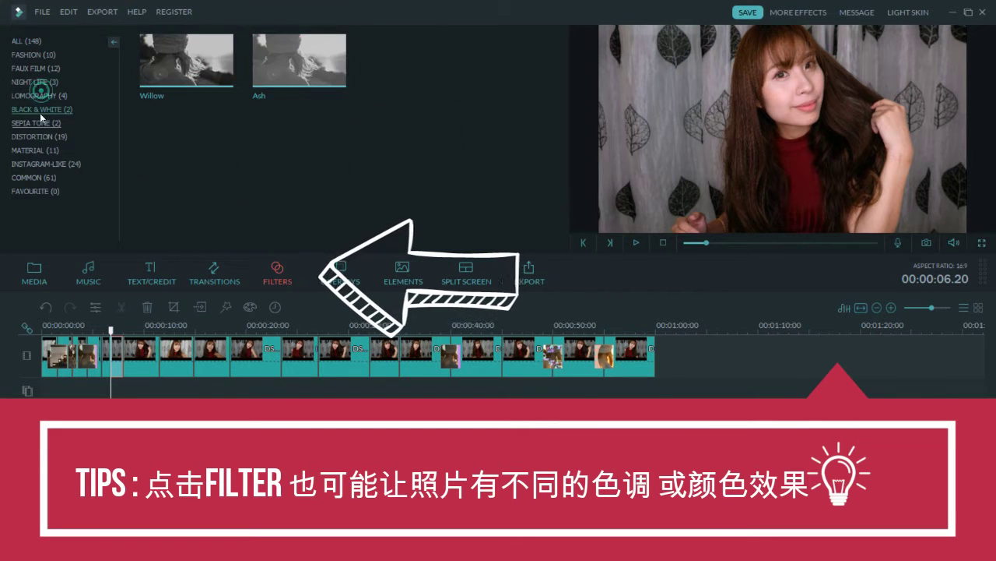
click(40, 150)
click(33, 54)
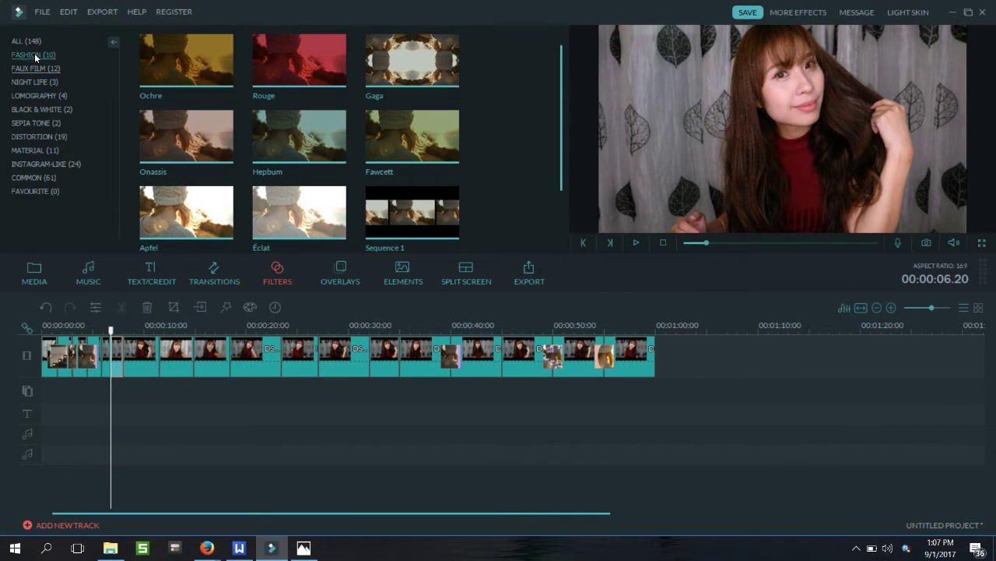
click(31, 138)
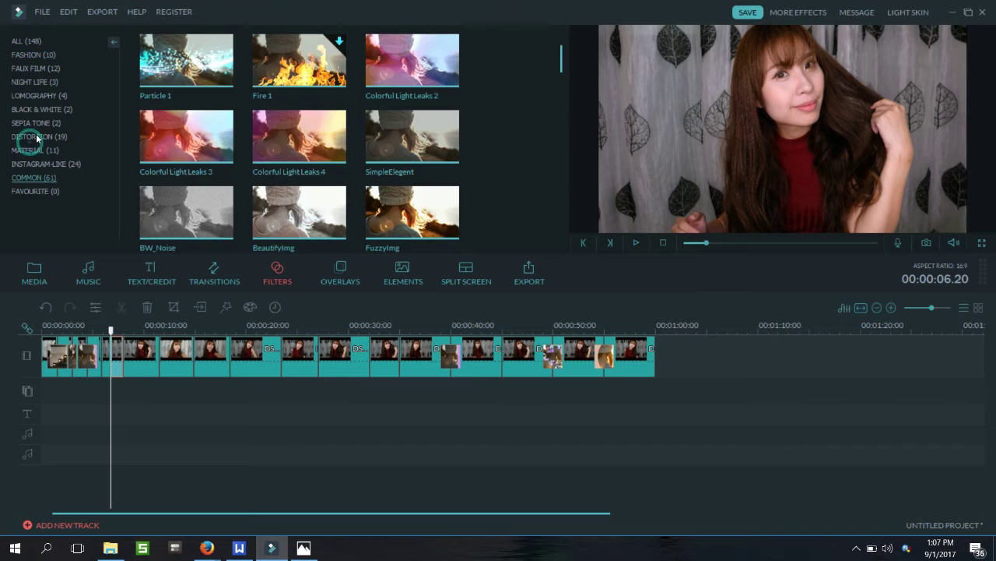
click(45, 163)
click(36, 47)
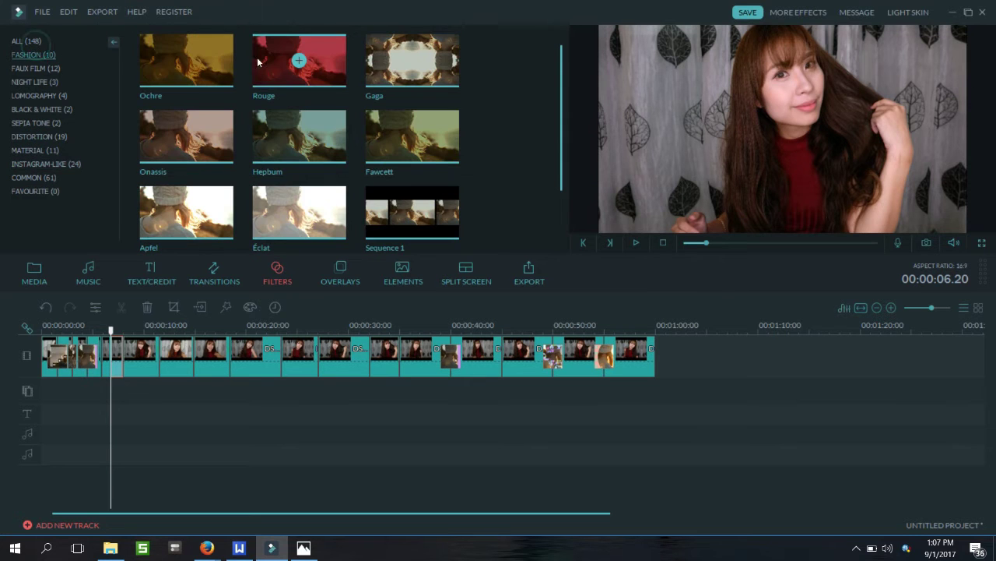
click(27, 40)
scroll(259, 92, down, 10)
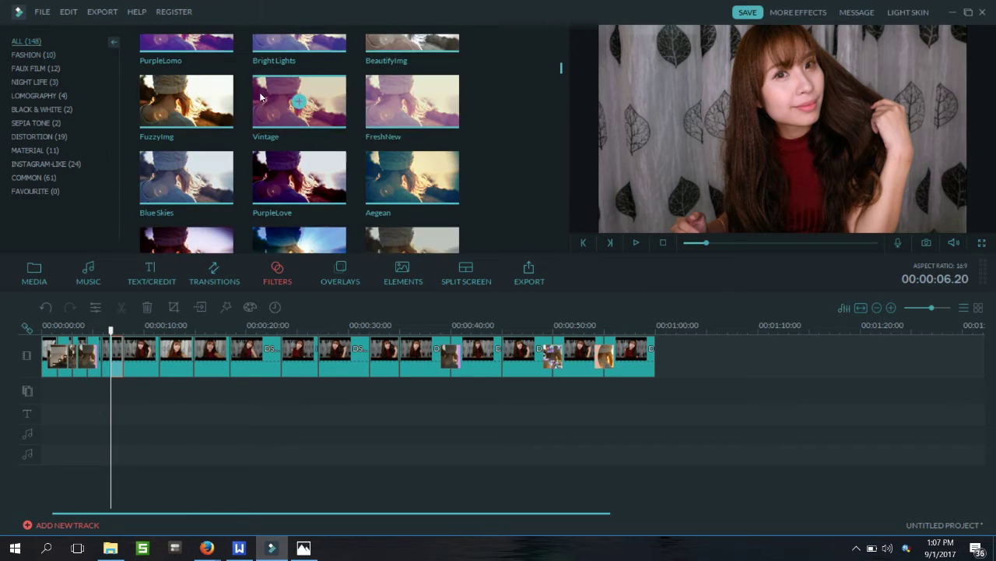
scroll(439, 145, down, 5)
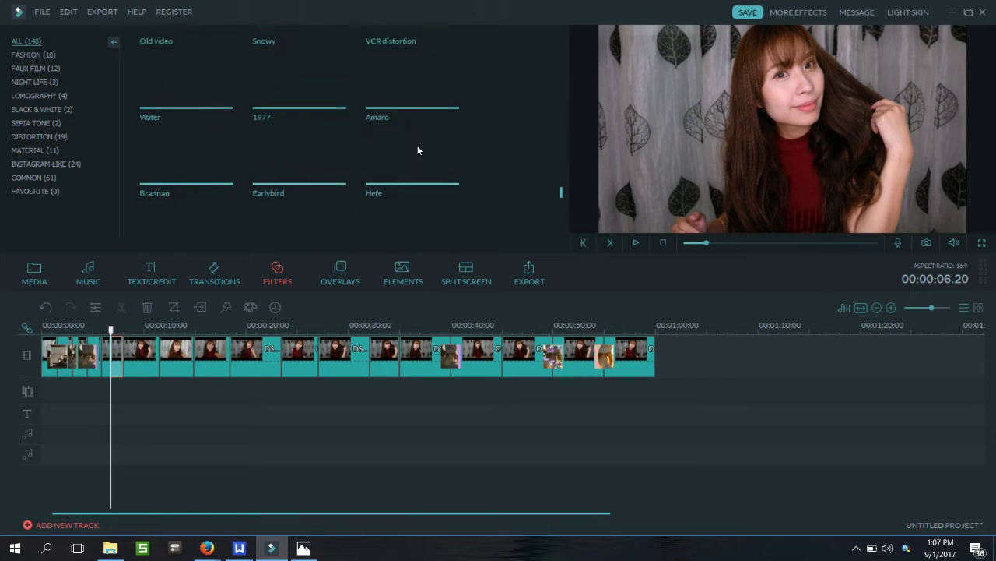
- Preview several Instagram-like filters, including 1977, Hefe, InkWell and Hudson, one after another
click(272, 140)
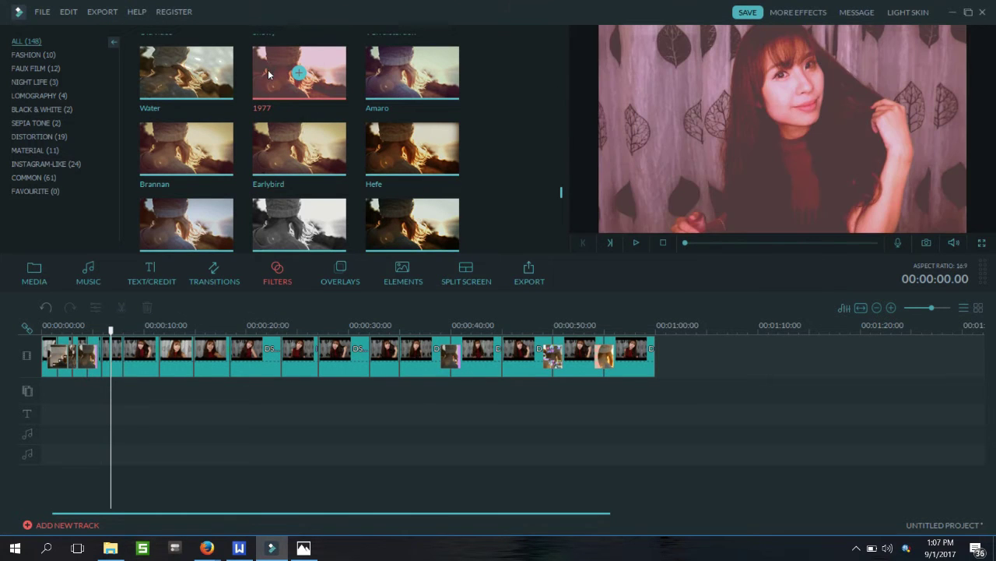
click(413, 71)
click(378, 165)
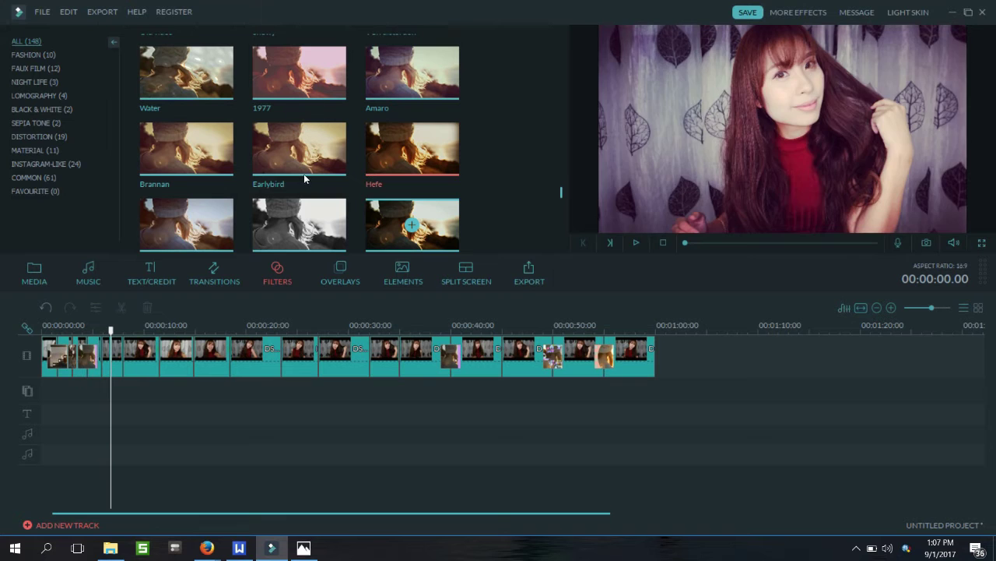
click(378, 218)
click(258, 183)
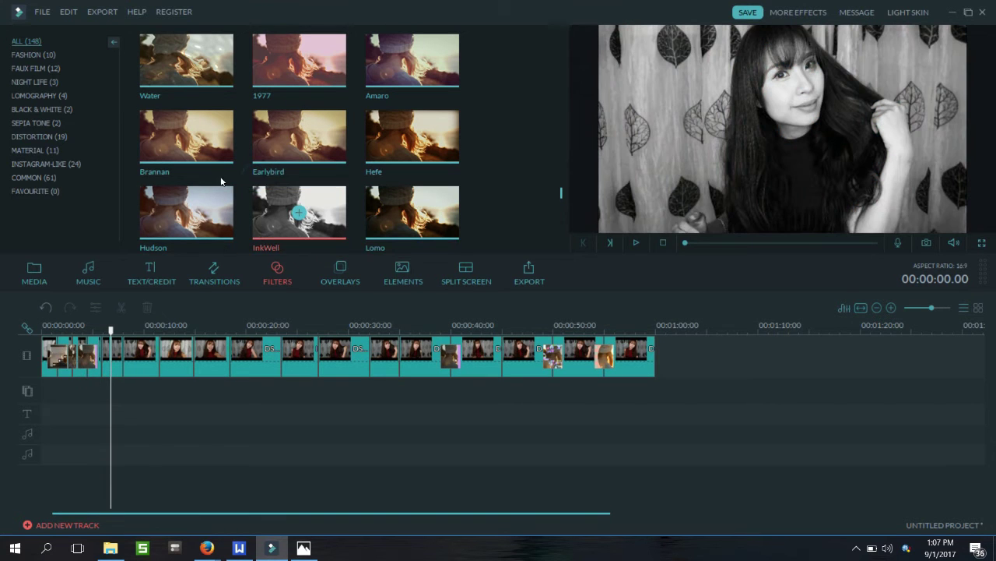
click(157, 178)
scroll(233, 179, down, 3)
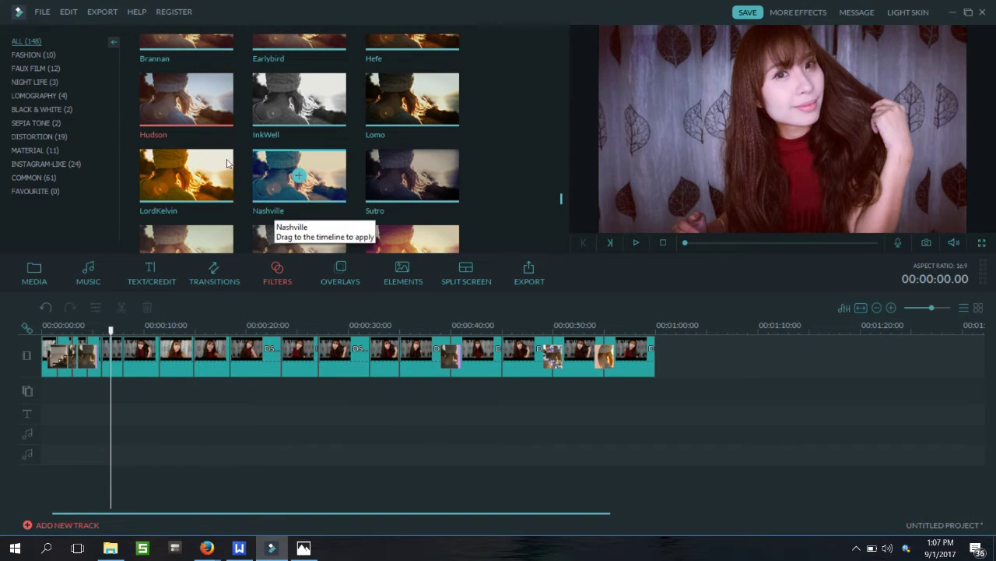
click(179, 154)
click(256, 189)
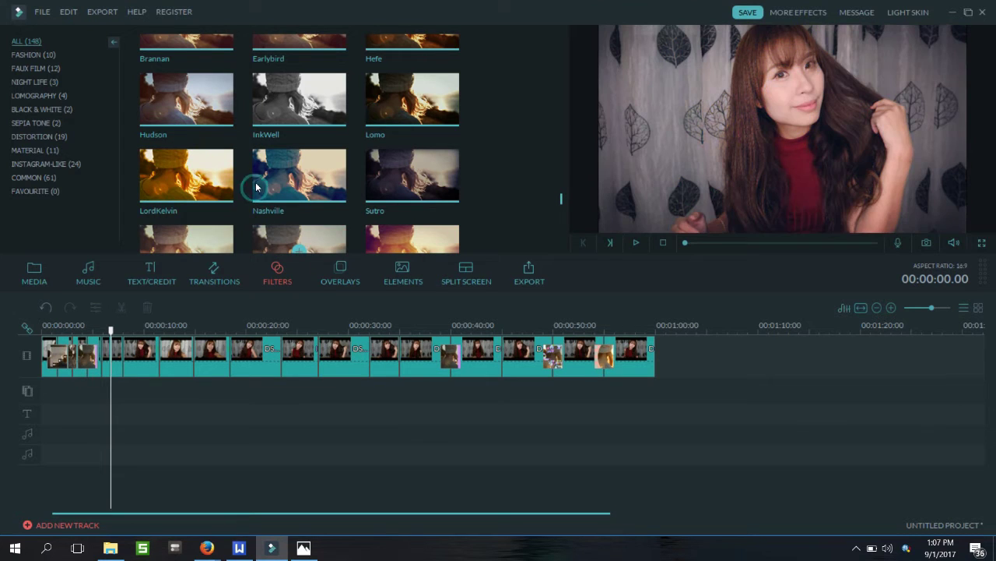
- Add the Sierra filter at the start of the timeline and play back the opening clips
scroll(256, 189, down, 2)
click(267, 135)
drag(262, 87, 39, 311)
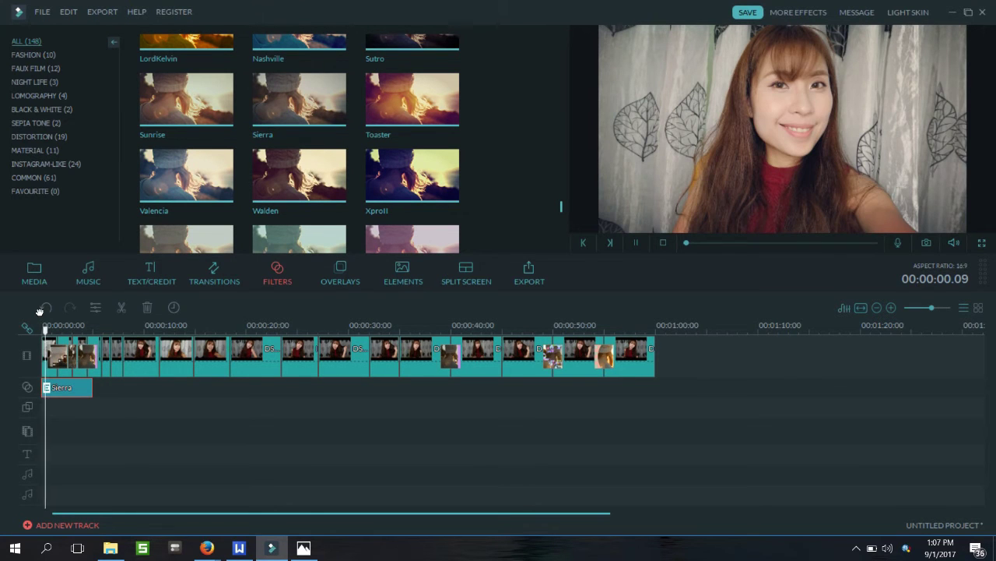
key(space)
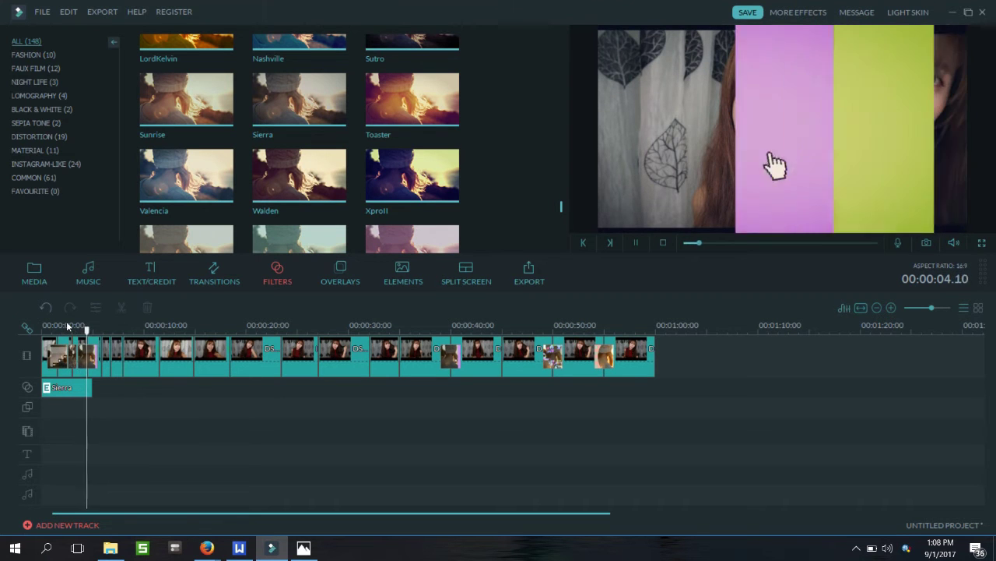
key(space)
- Split the second photo clip at 00:00:02.04 and delete the piece behind the cut
click(48, 270)
drag(47, 263, 51, 265)
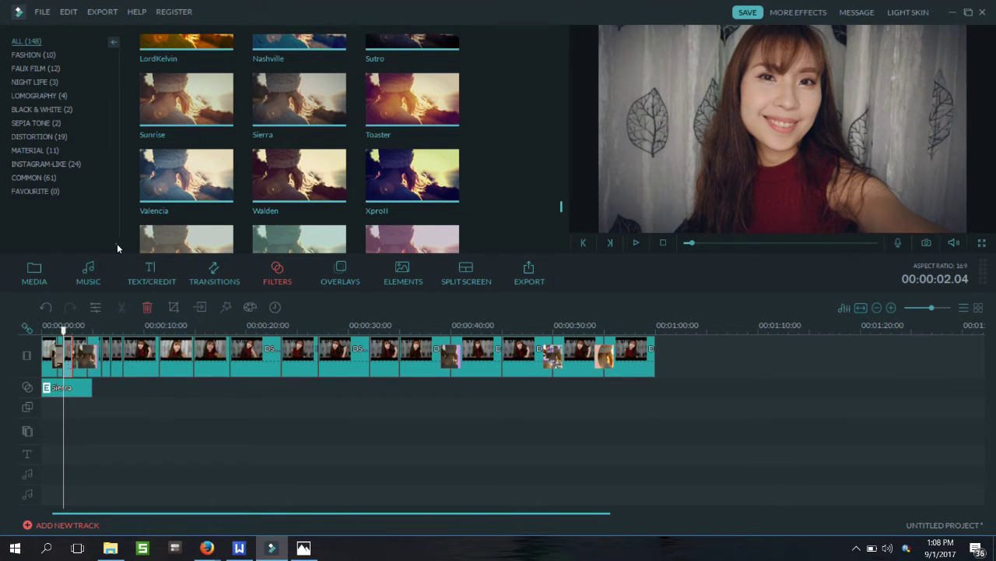
key(Delete)
- Shorten the long photo clips from 00:00:07.03 onward by splitting each shortly after its start and deleting the remainder
key(space)
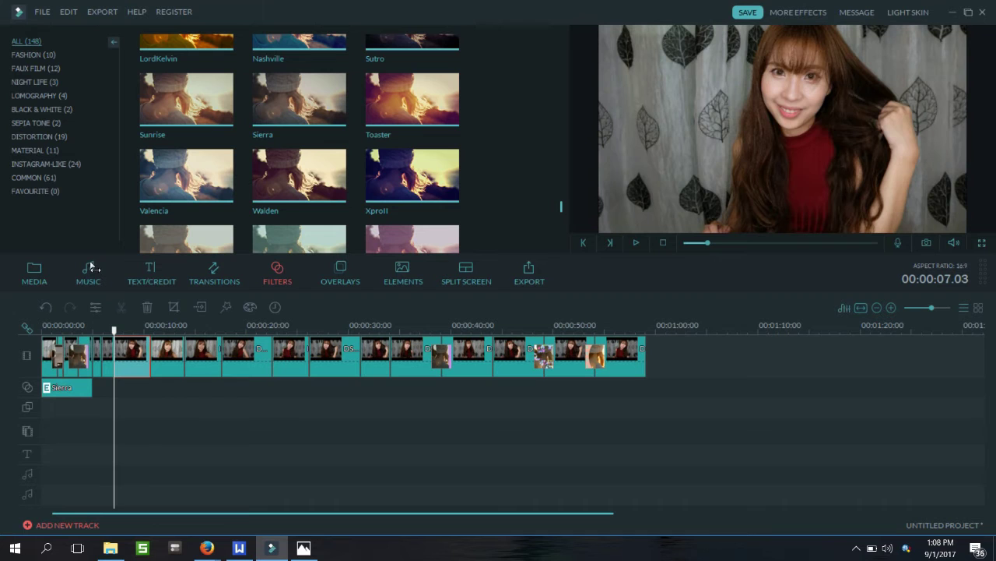
key(space)
key(ctrl+b)
key(Delete)
drag(125, 330, 133, 330)
click(134, 349)
key(ctrl+b)
key(Delete)
- Split the first photo clip at 00:00:00.15, delete its remainder and play back the opening
drag(137, 330, 51, 330)
click(121, 307)
click(147, 306)
click(47, 352)
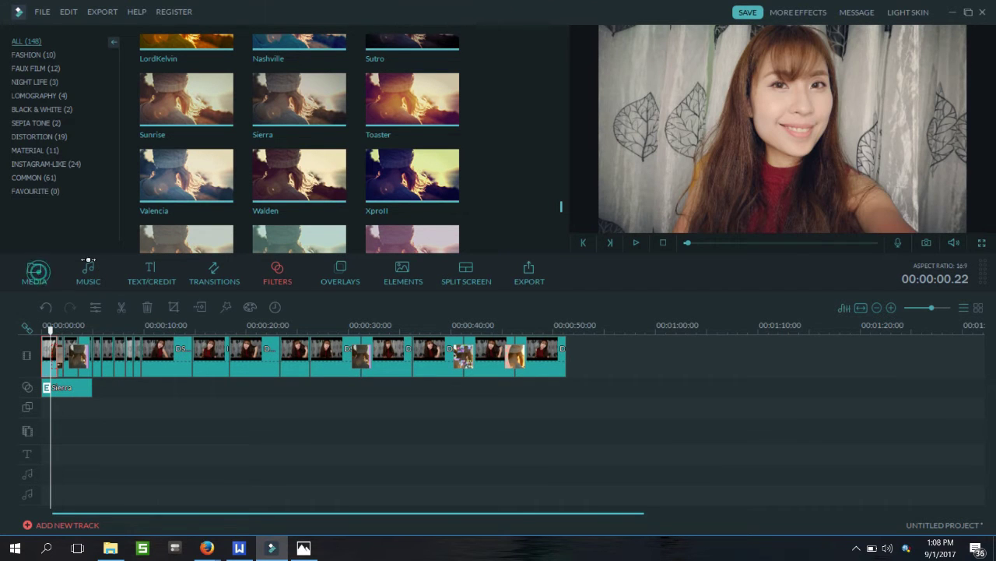
key(Left)
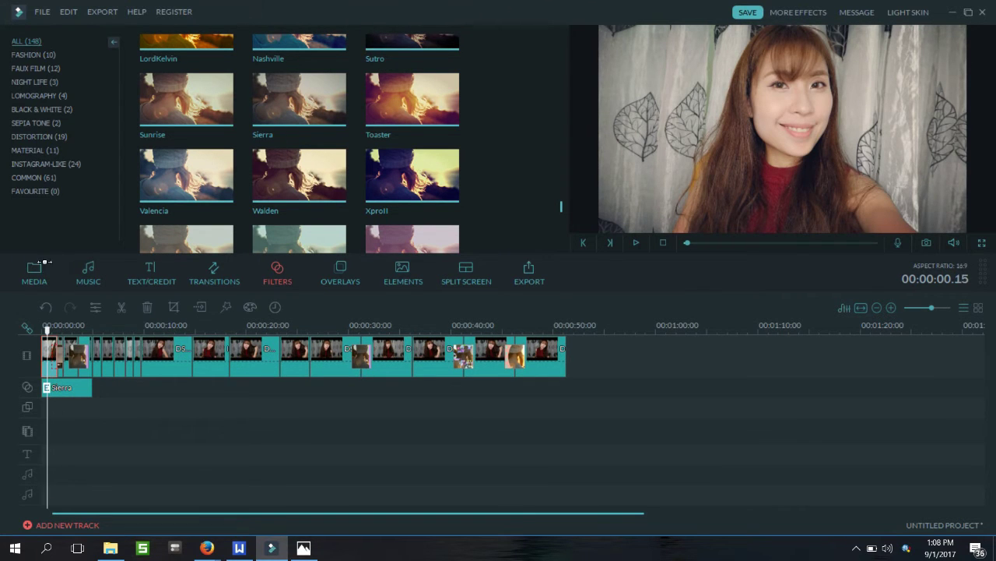
click(93, 247)
key(Delete)
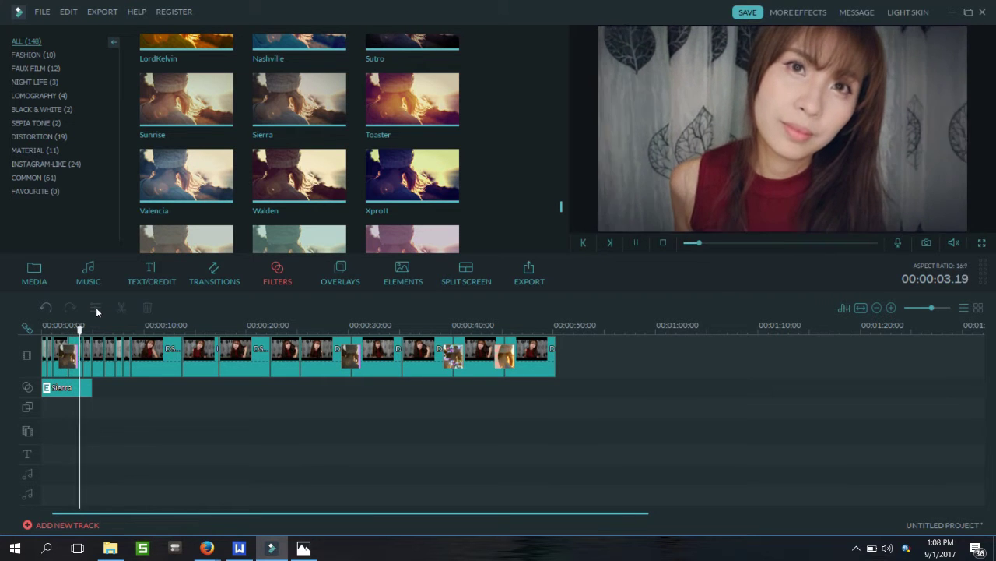
key(space)
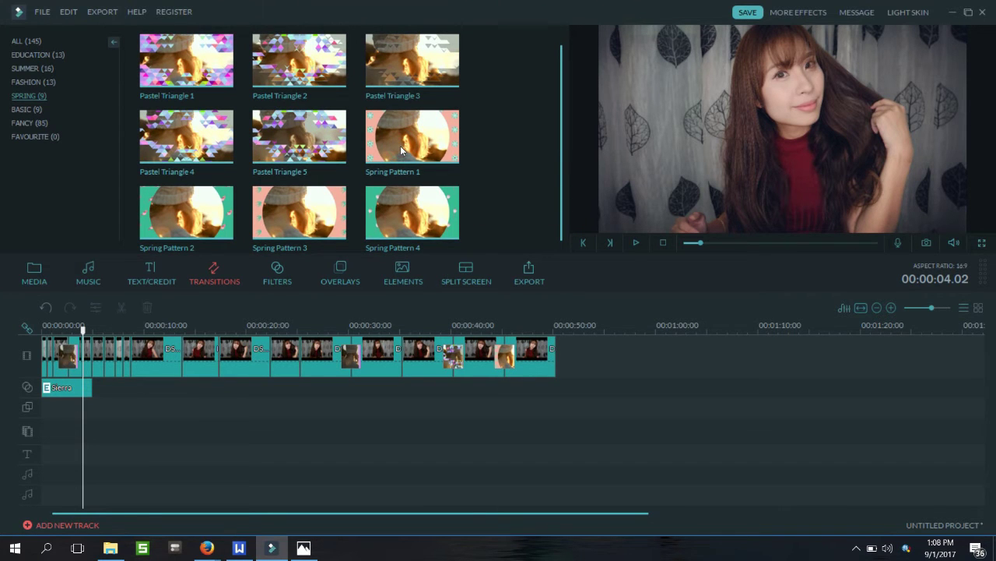
- Add an Education Kids transition between the second and third clips and play back the result
click(24, 52)
mouse_move(263, 111)
mouse_down()
mouse_move(43, 284)
mouse_move(65, 264)
mouse_move(99, 275)
mouse_move(158, 266)
mouse_up()
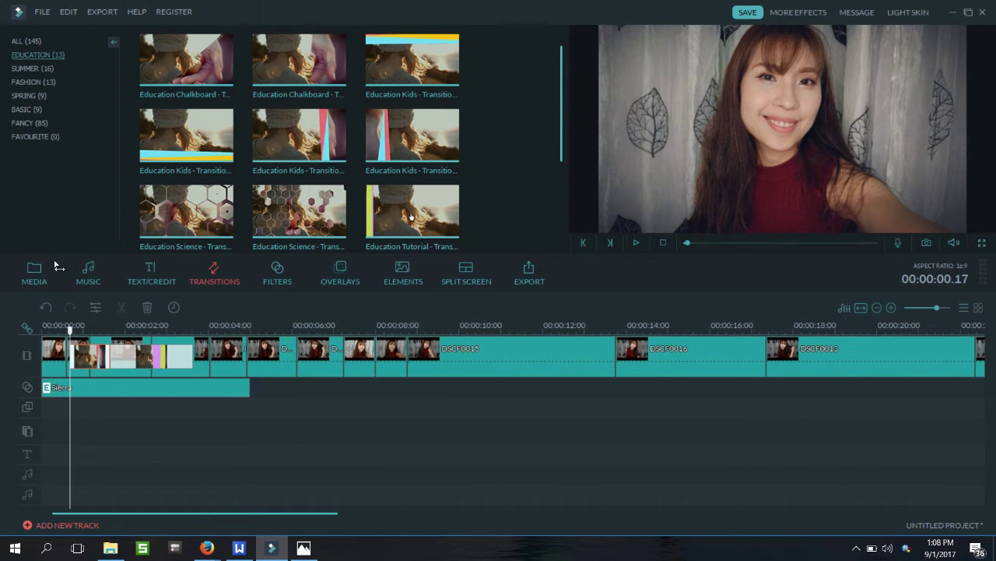
key(space)
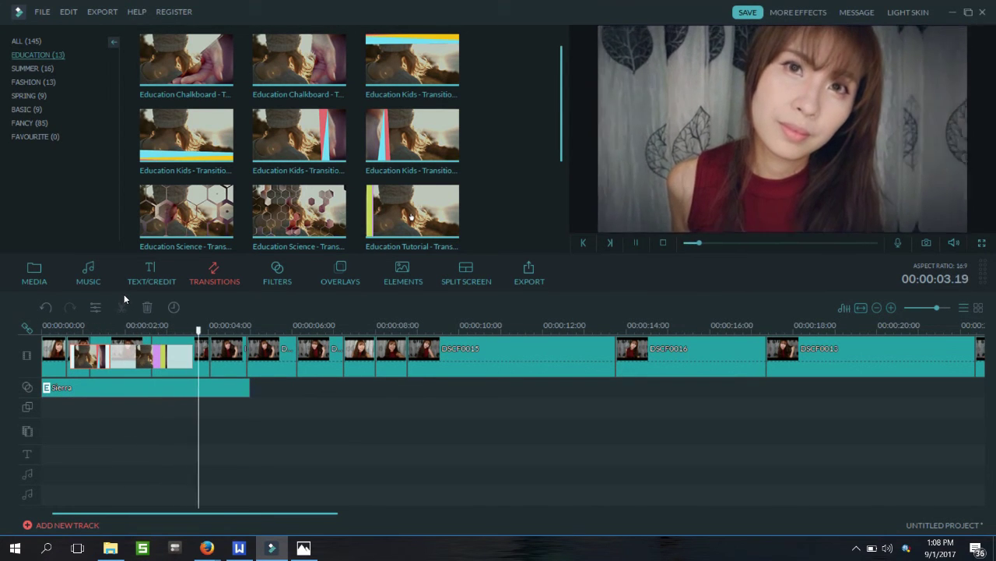
key(space)
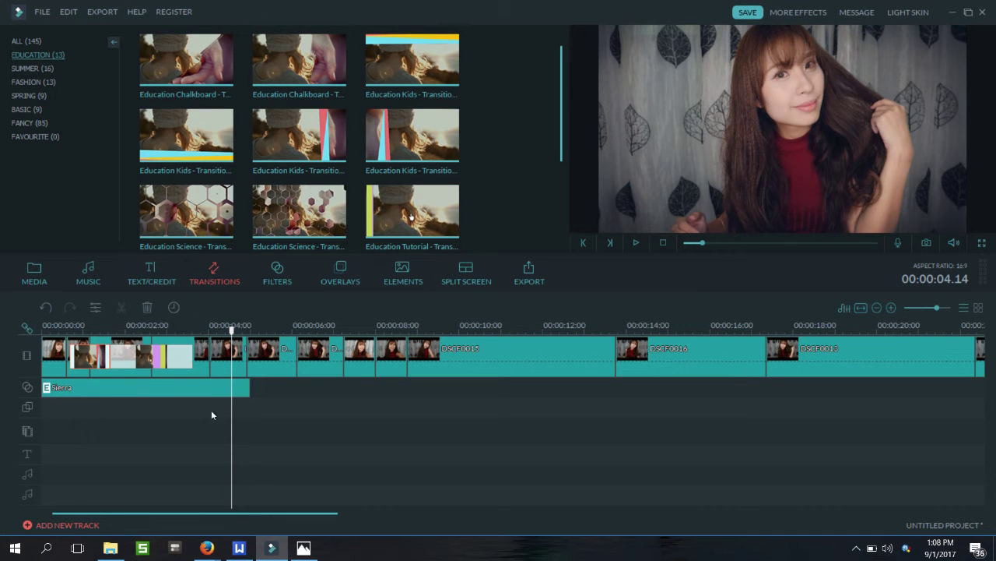
- Add the Sequence 1 filter from the start of the second clip, shorten it to end at 00:00:01.23 and play it back
click(143, 308)
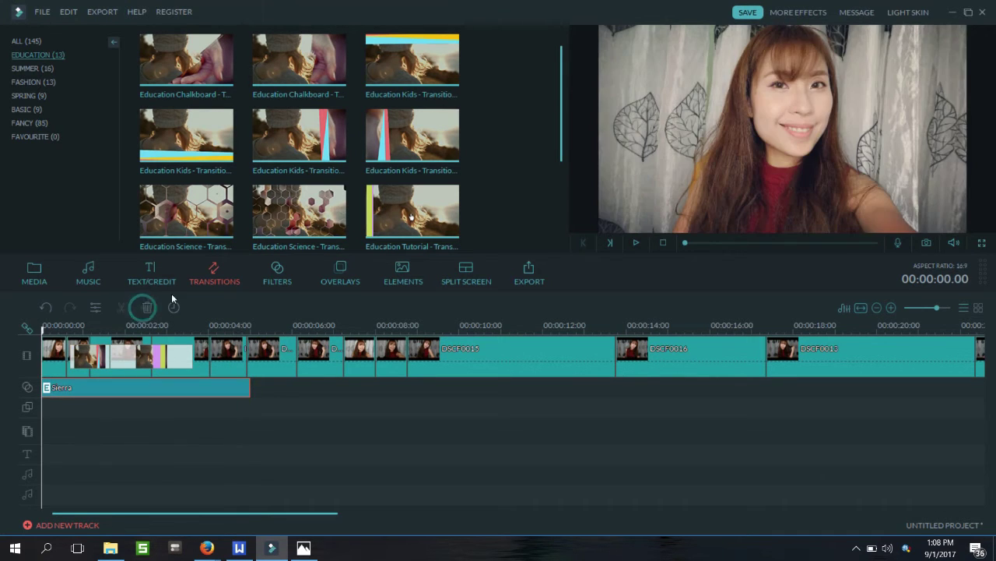
click(219, 213)
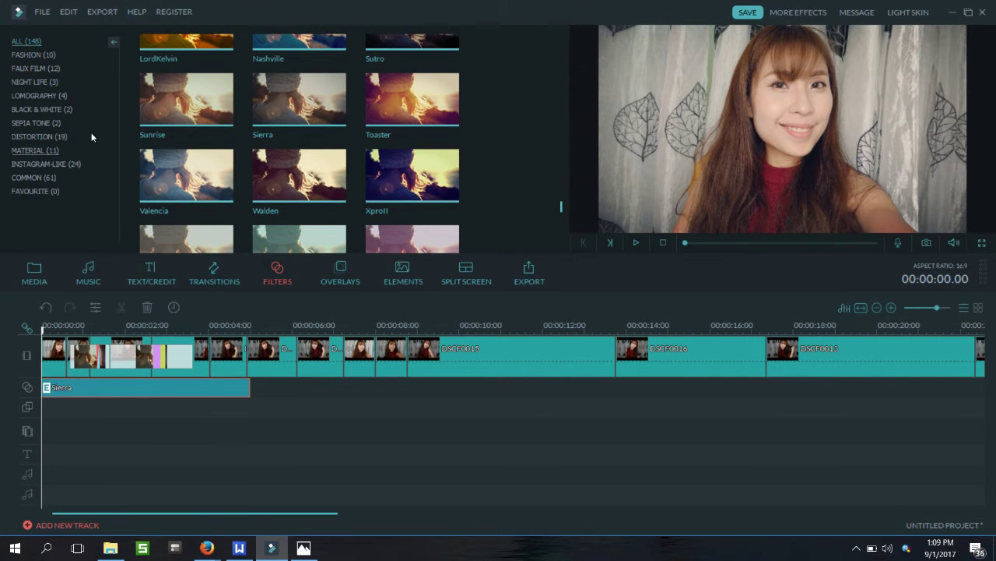
scroll(412, 147, down, 8)
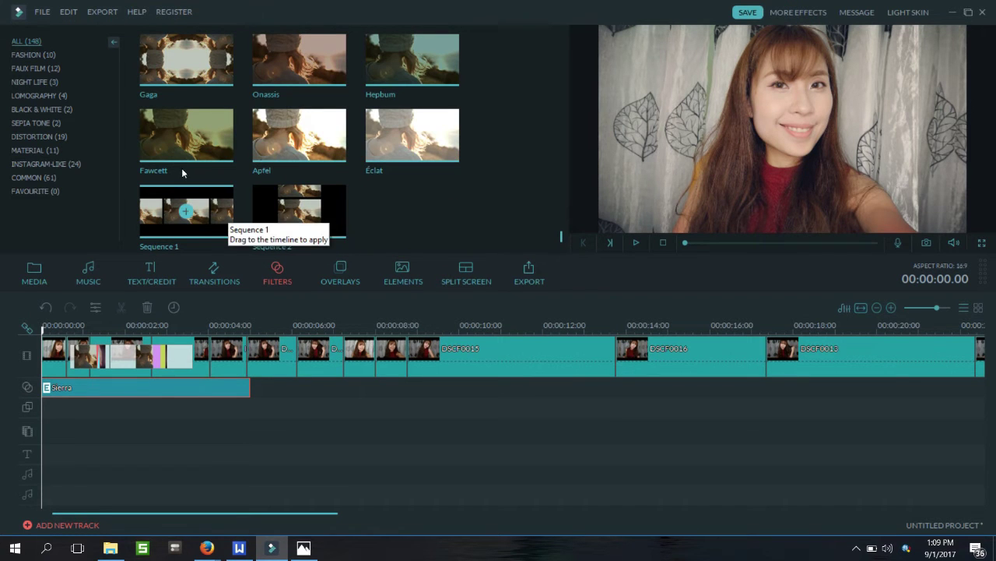
click(176, 179)
drag(182, 166, 57, 333)
drag(218, 321, 97, 321)
click(54, 306)
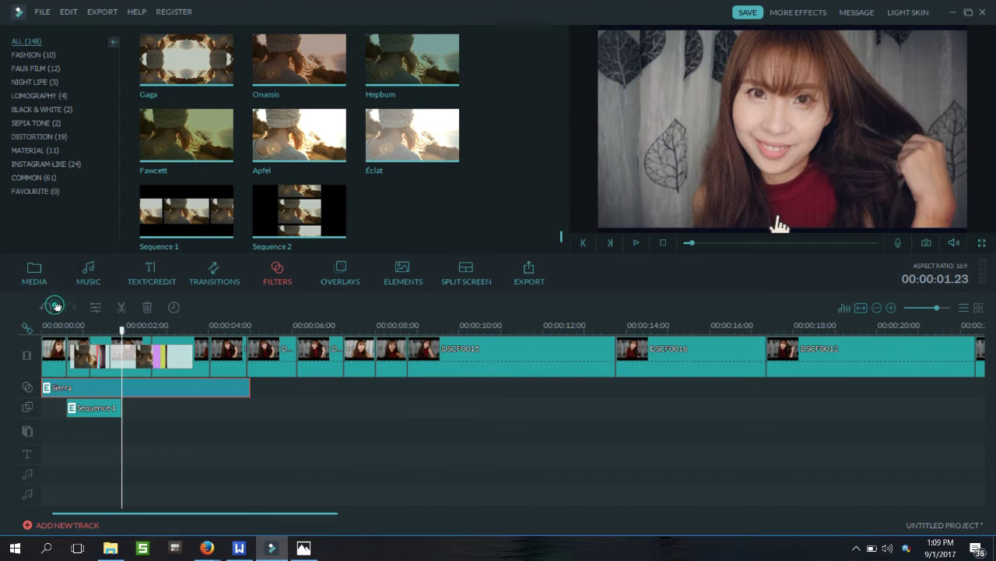
click(39, 294)
key(space)
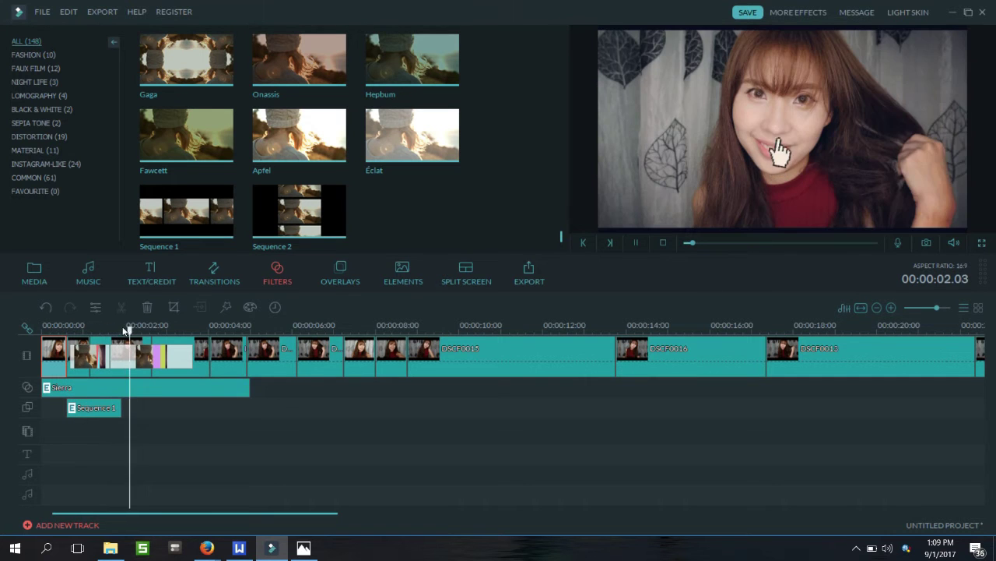
- Place the Sequence 2 filter directly behind Sequence 1, shorten it to about the same length and play back both
click(167, 324)
drag(299, 211, 123, 407)
drag(329, 407, 179, 408)
click(151, 387)
click(111, 407)
key(space)
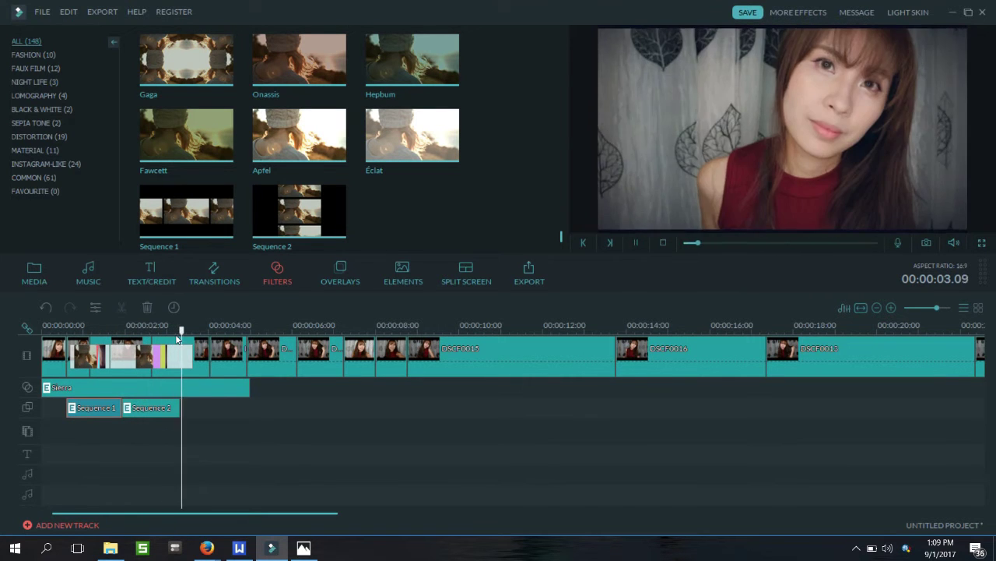
- Apply Pan & Zoom to the photo clip at 00:00:04.01, with a start frame about 1025 × 583 and an end frame about 1340 × 756, and play it
double_click(227, 357)
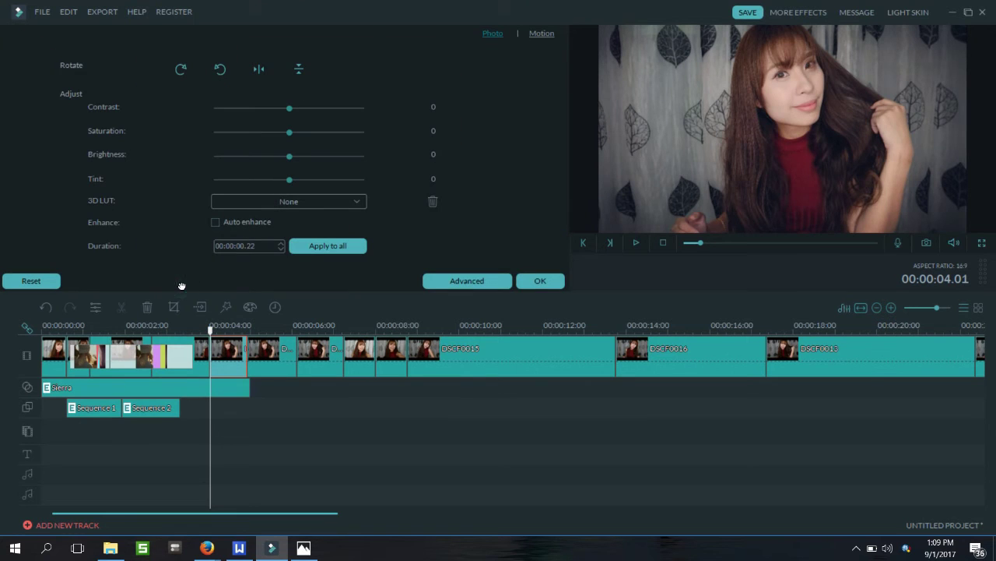
click(174, 307)
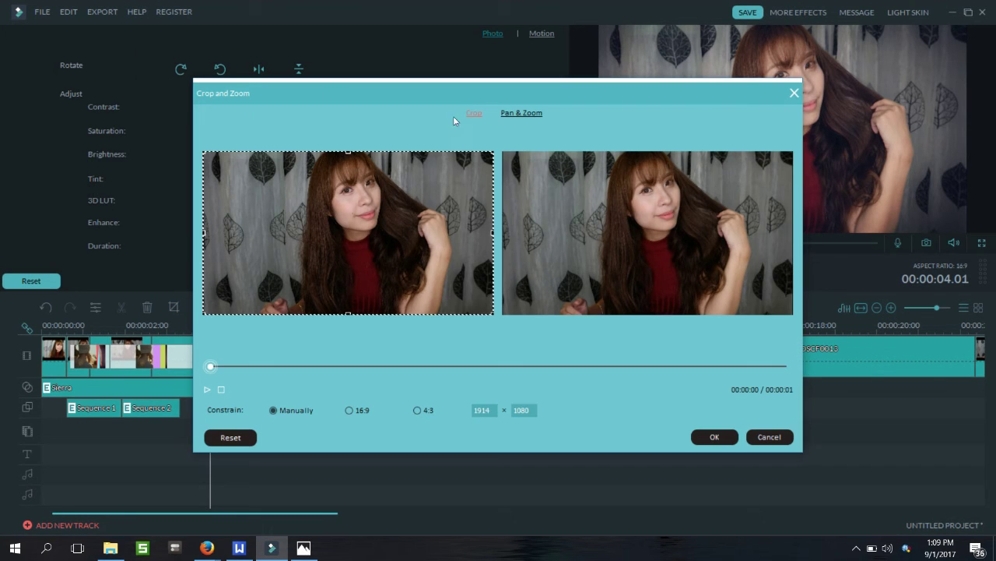
click(521, 113)
click(450, 183)
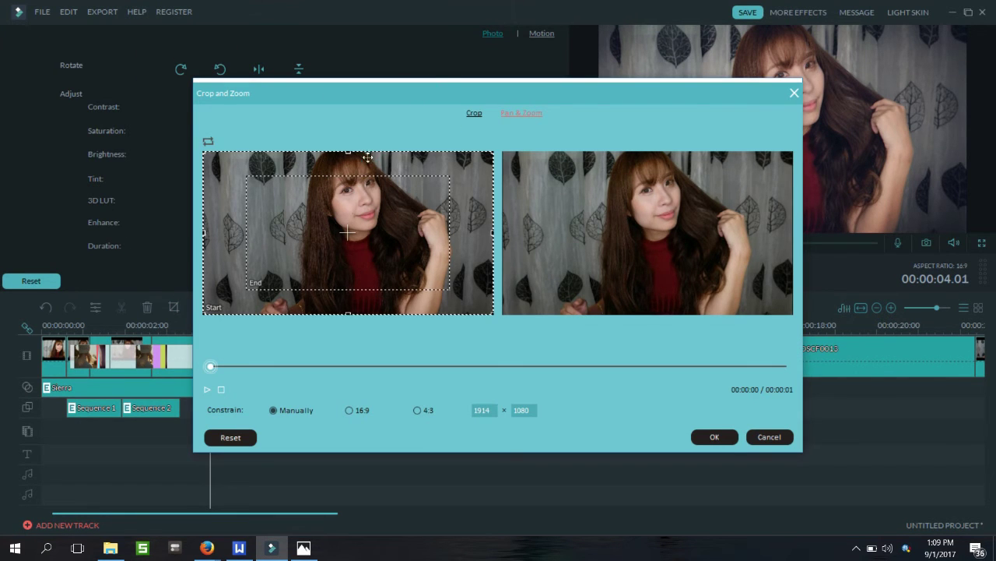
mouse_move(493, 152)
mouse_down()
mouse_move(358, 226)
mouse_move(396, 203)
mouse_up()
drag(274, 188, 278, 183)
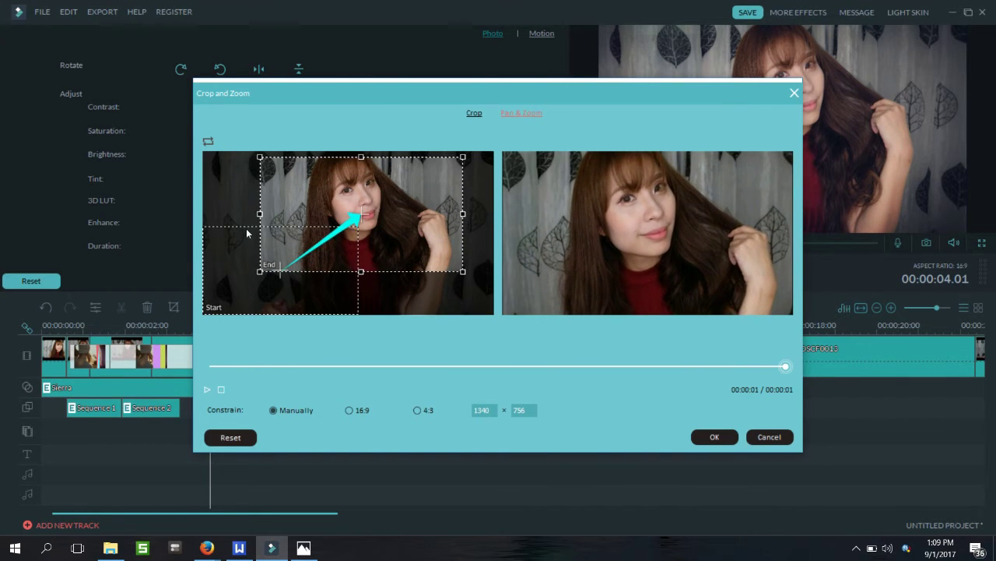
drag(245, 236, 267, 218)
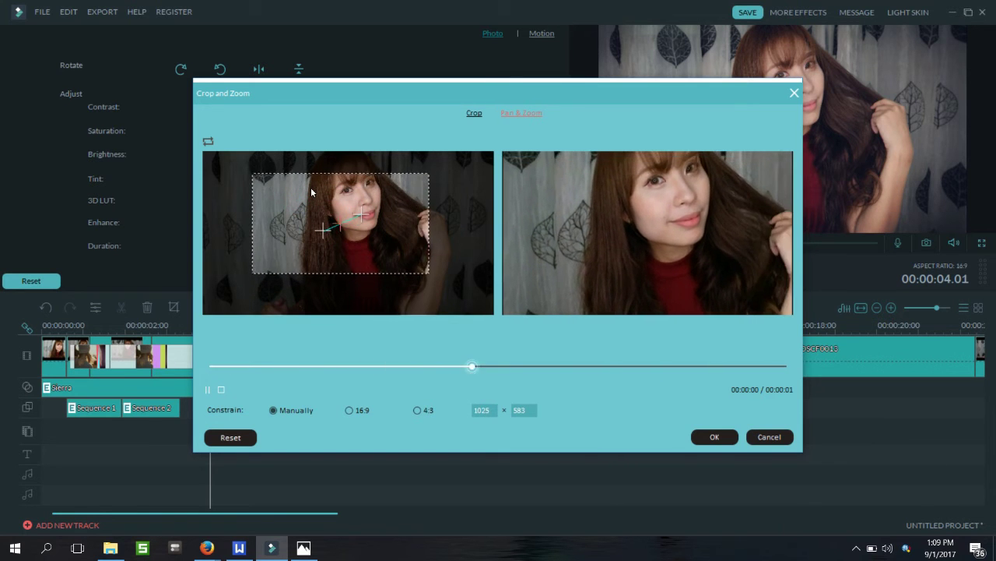
drag(361, 157, 309, 165)
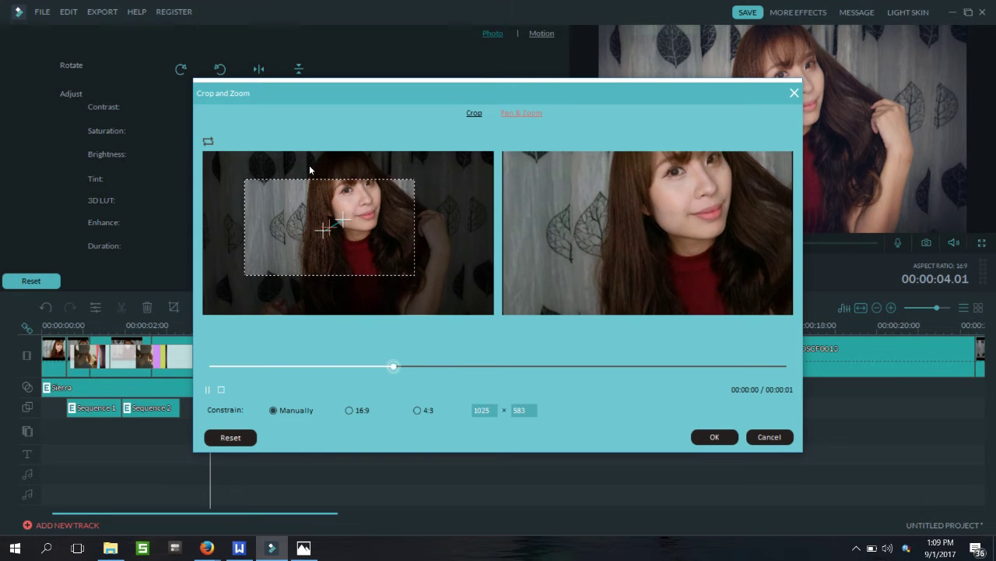
click(714, 436)
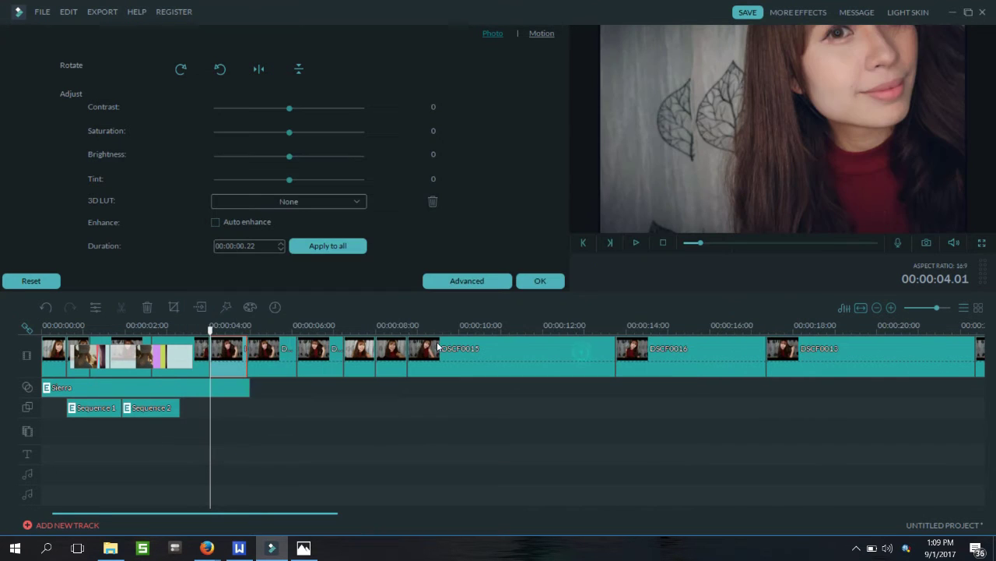
key(space)
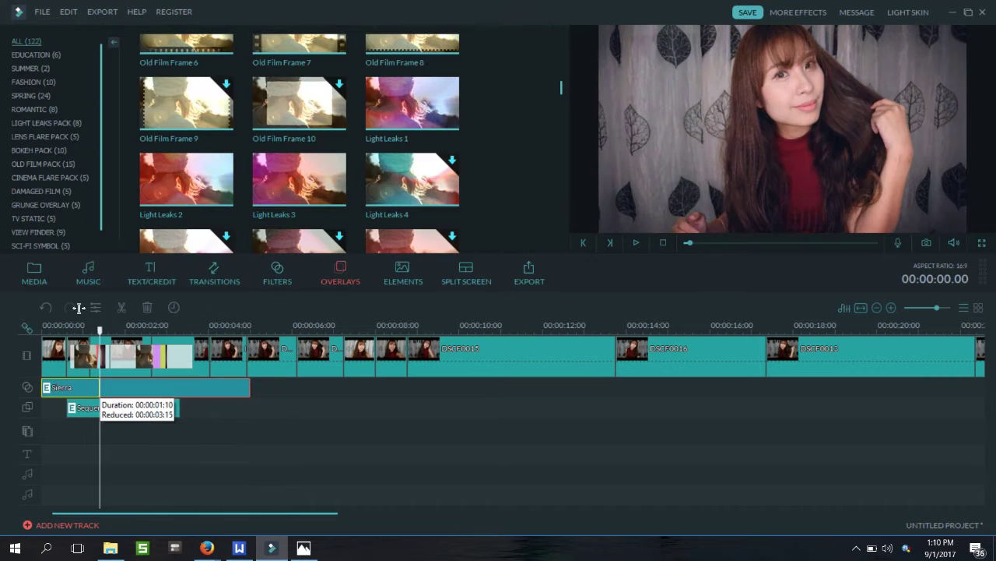
- Place a Light Leaks overlay directly behind the Sierra filter, shorten it to the end of Sequence 1 and play it back
drag(222, 177, 114, 402)
drag(87, 315, 64, 312)
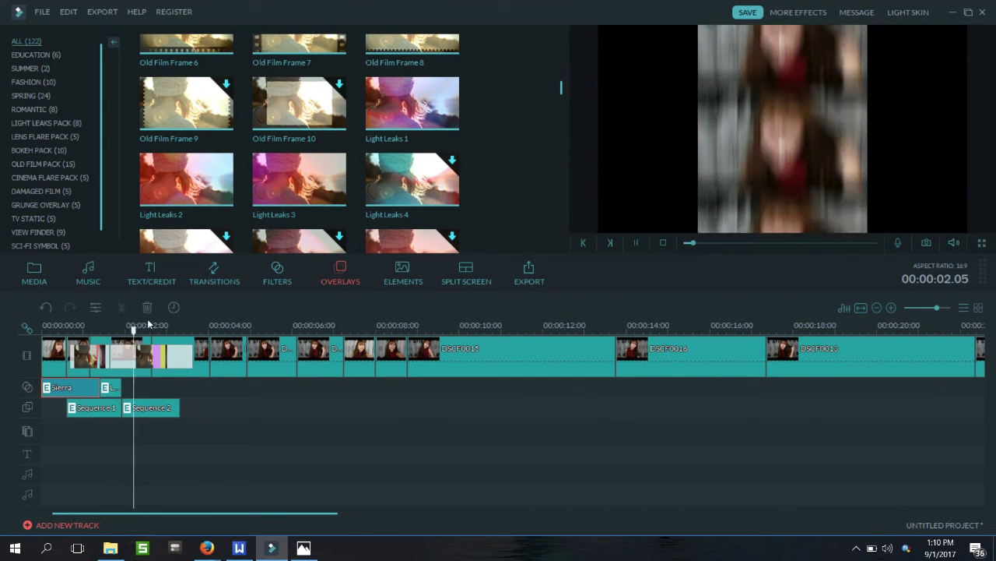
key(space)
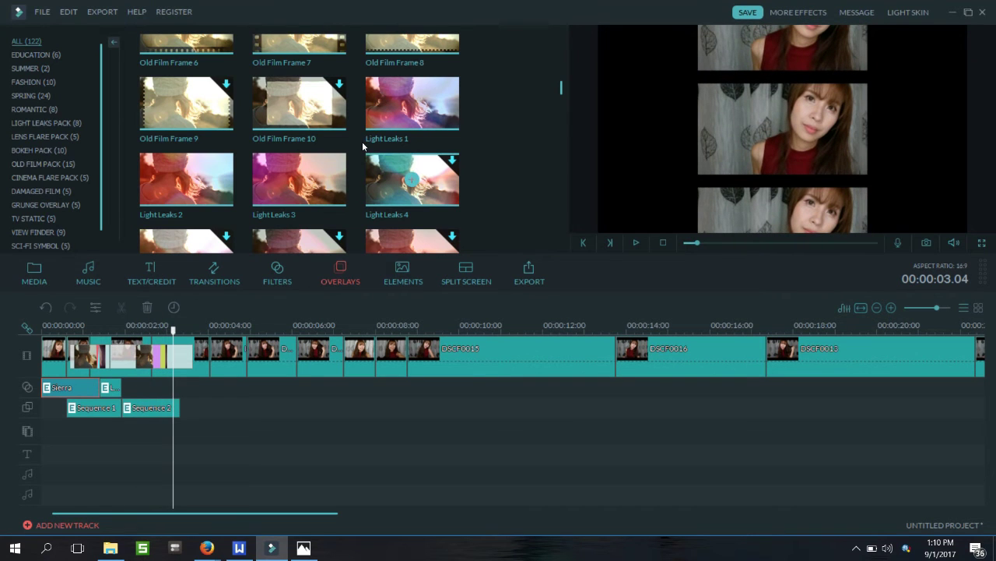
- Add the TV Static 3 overlay directly behind the Light Leaks overlay, shorten it to end at 00:00:02.23 and play it back
scroll(391, 149, down, 3)
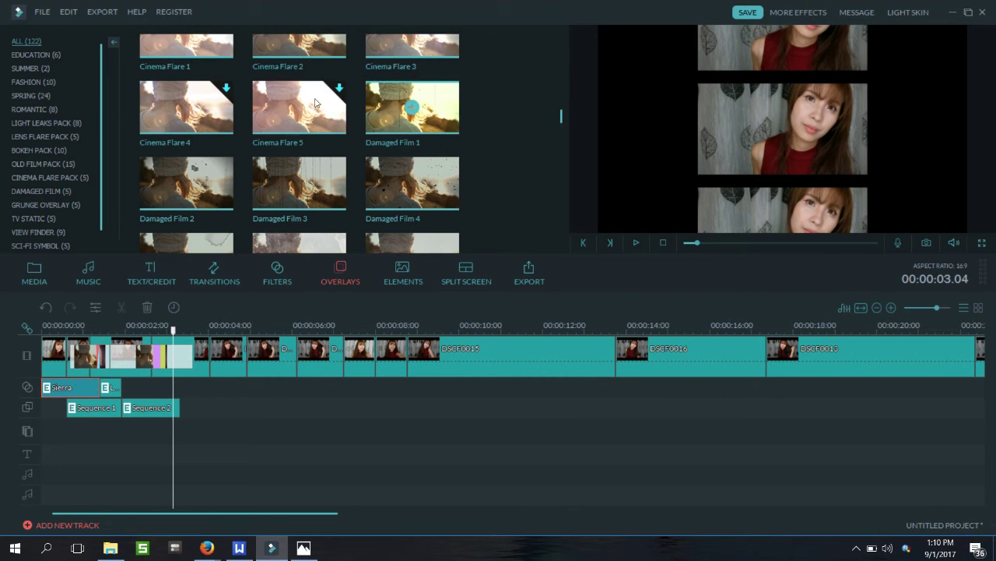
scroll(290, 158, down, 2)
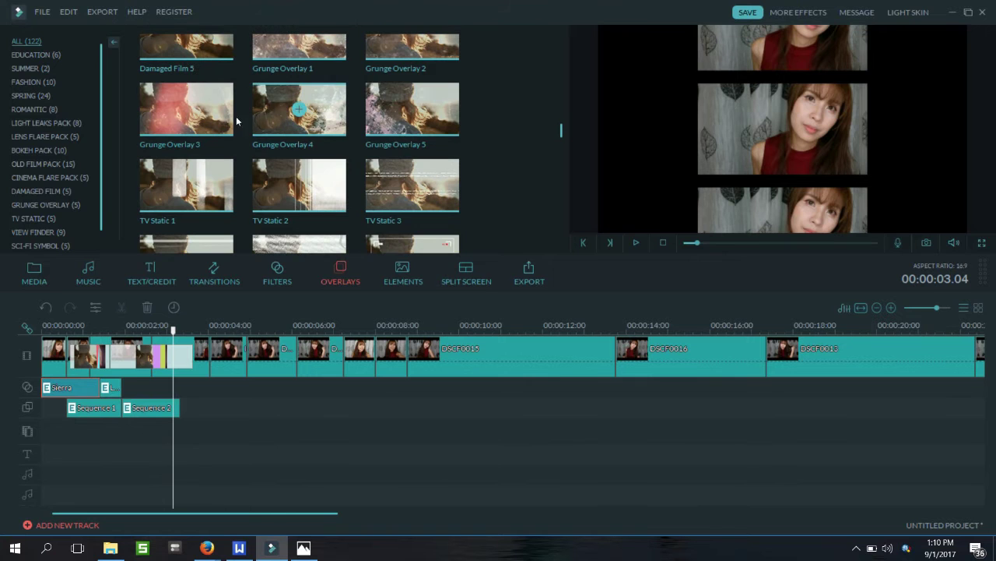
double_click(311, 158)
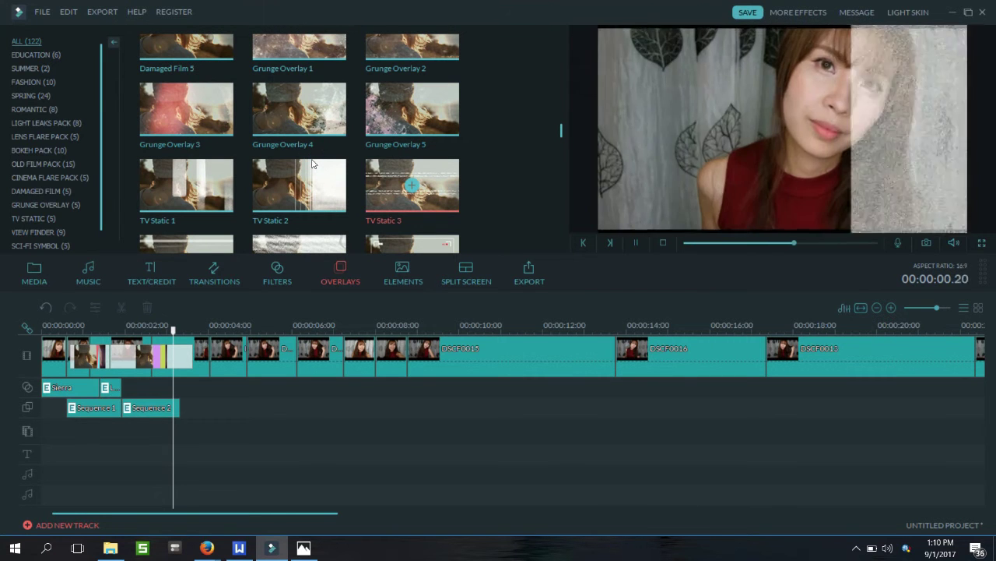
drag(308, 169, 123, 387)
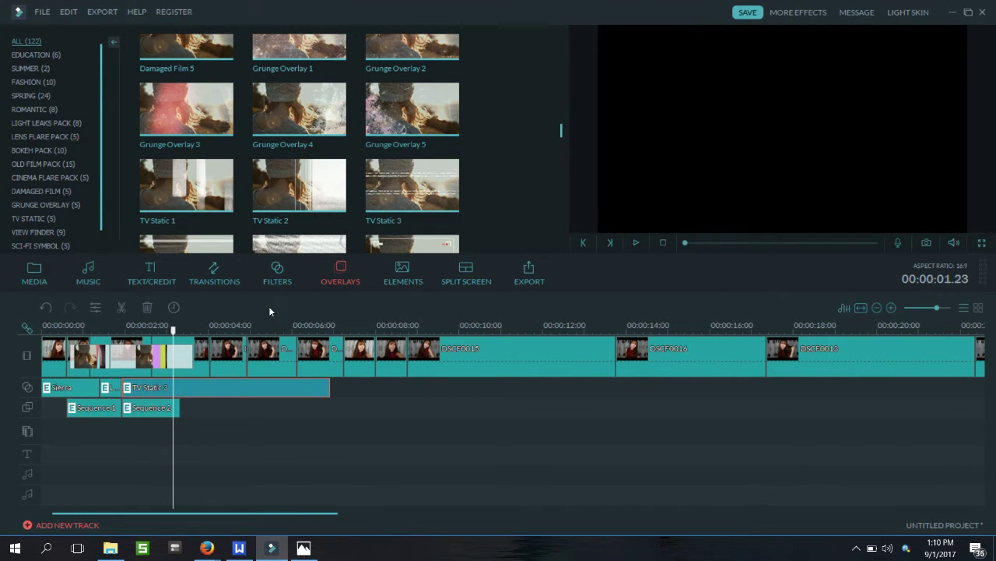
drag(263, 306, 123, 313)
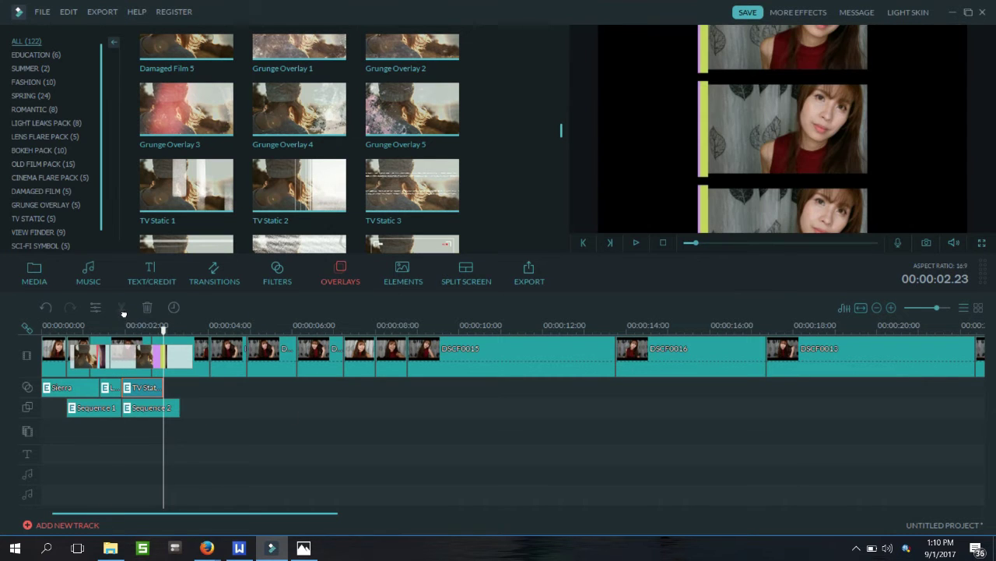
key(space)
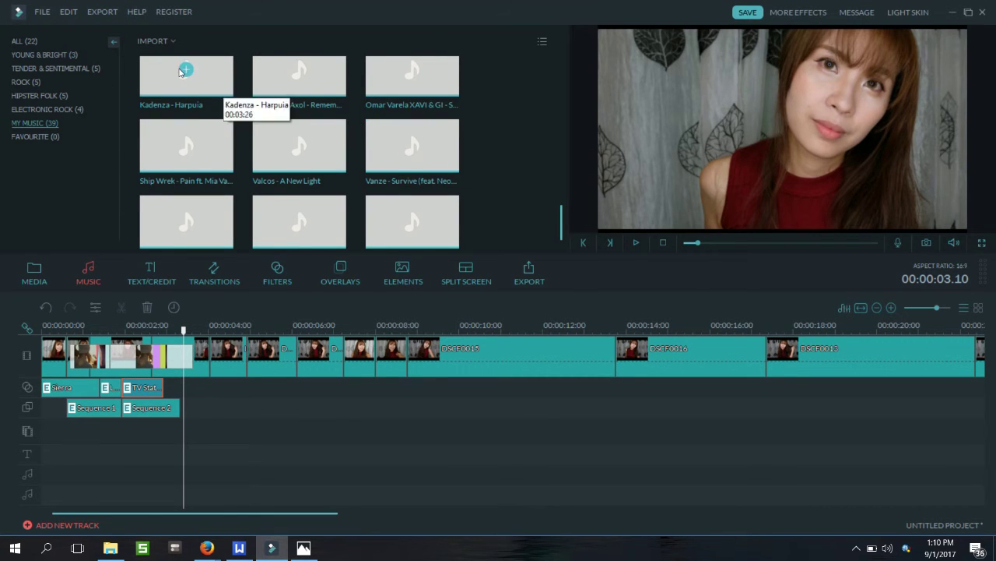
- Preview the song Kadenza - Harpuia, add it to the music track from the start and play the slideshow with it
double_click(191, 74)
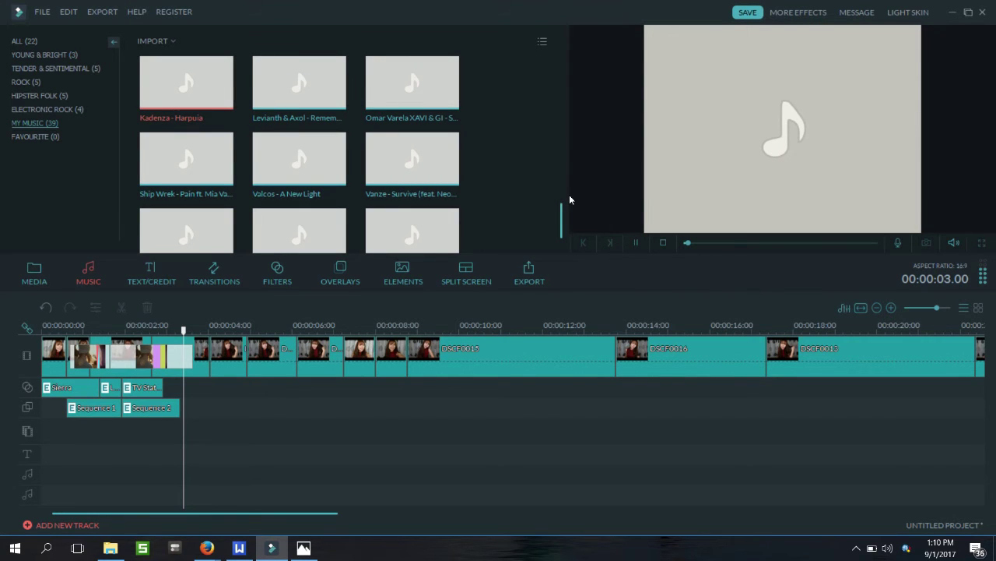
drag(112, 250, 77, 397)
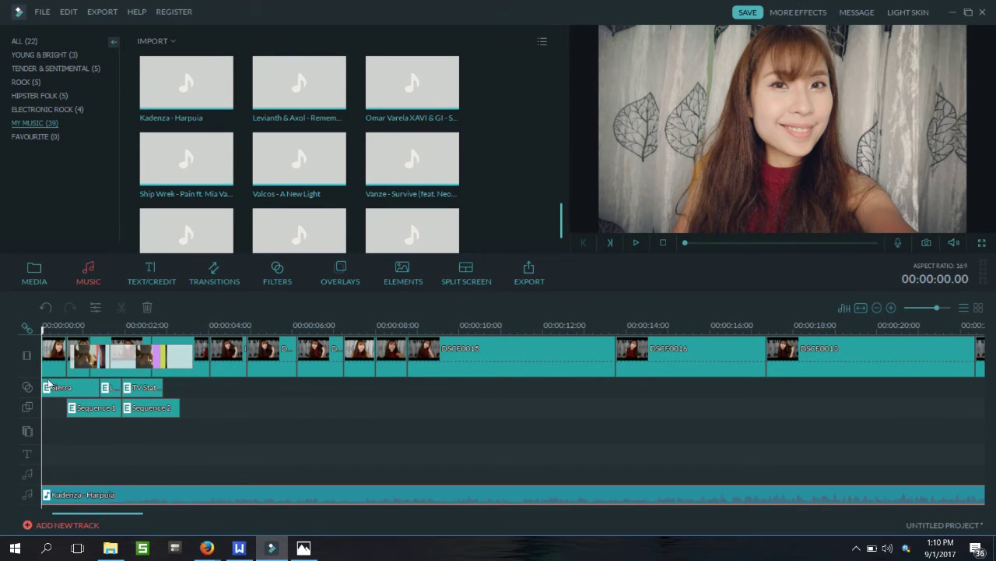
key(space)
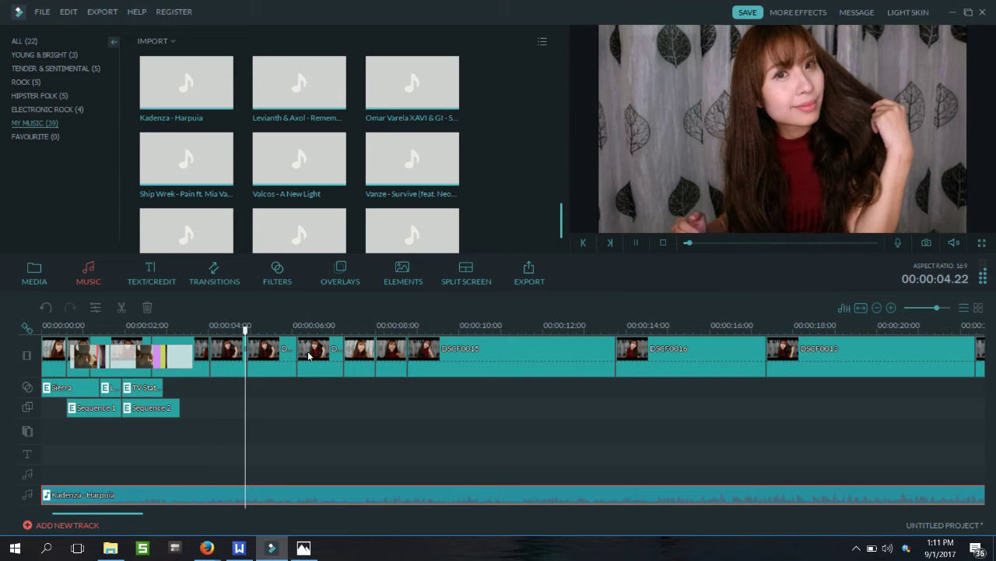
key(space)
key(space)
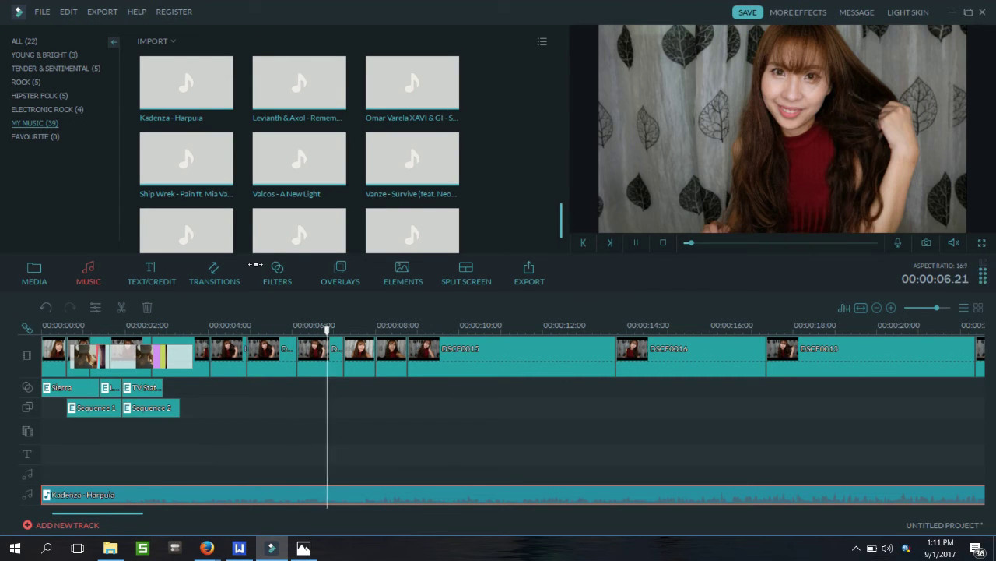
- Split the photo clip at 00:00:05.07 without cutting the music, and delete the clip's remainder
click(264, 265)
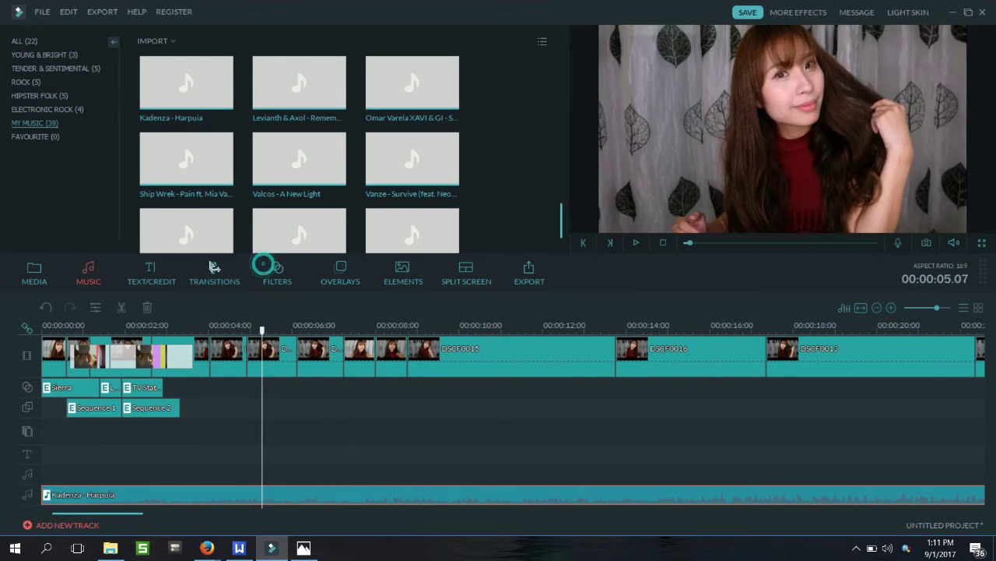
key(ctrl+b)
click(99, 244)
click(35, 249)
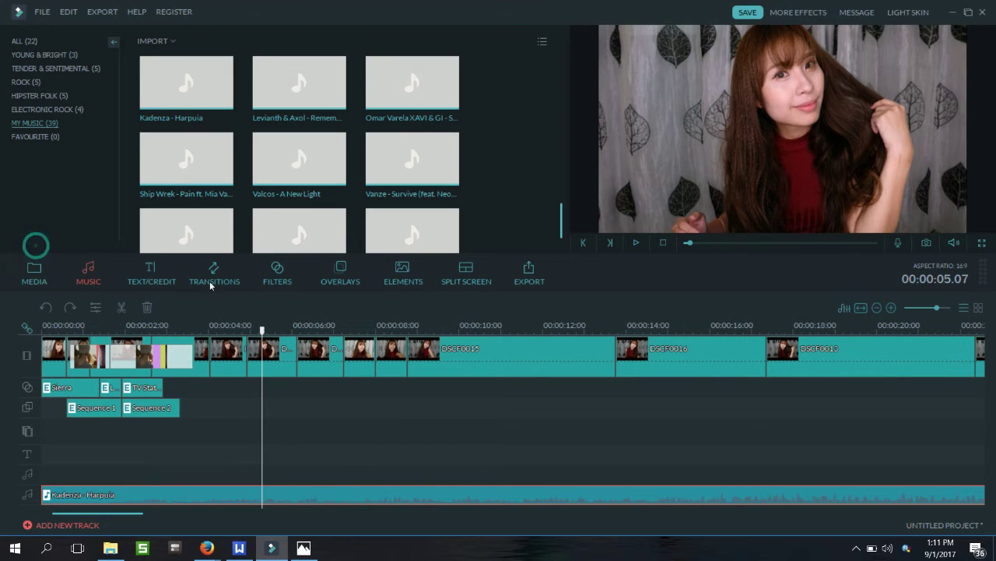
key(ctrl+z)
click(97, 243)
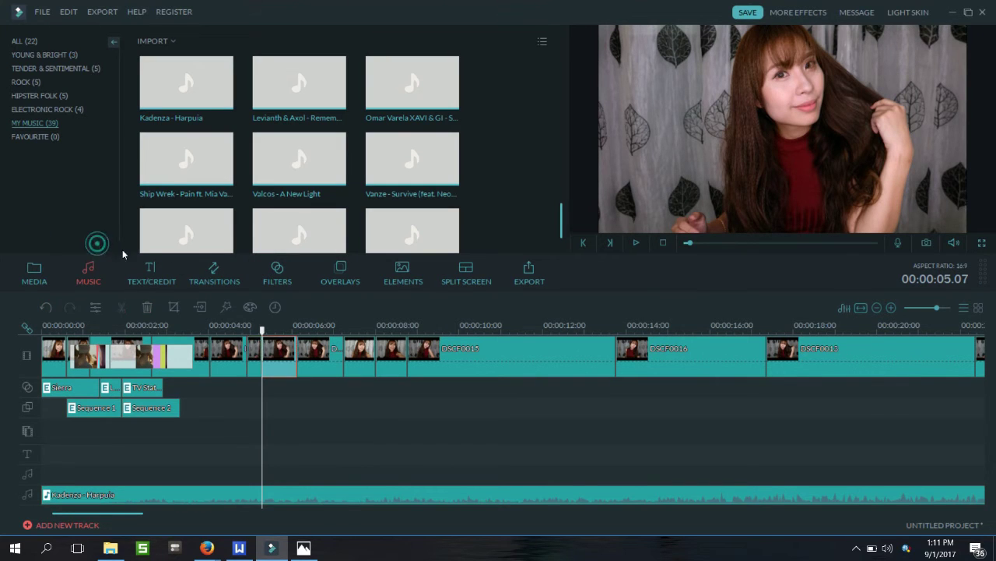
key(Delete)
- Split the next photo clip at 00:00:05.14 and delete the part after the cut
click(238, 280)
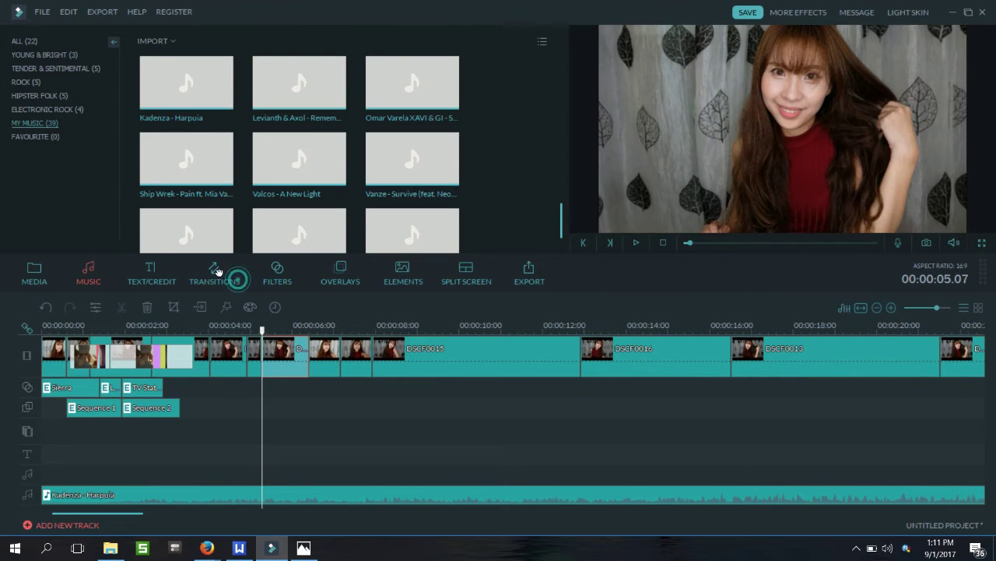
drag(211, 265, 220, 266)
click(101, 248)
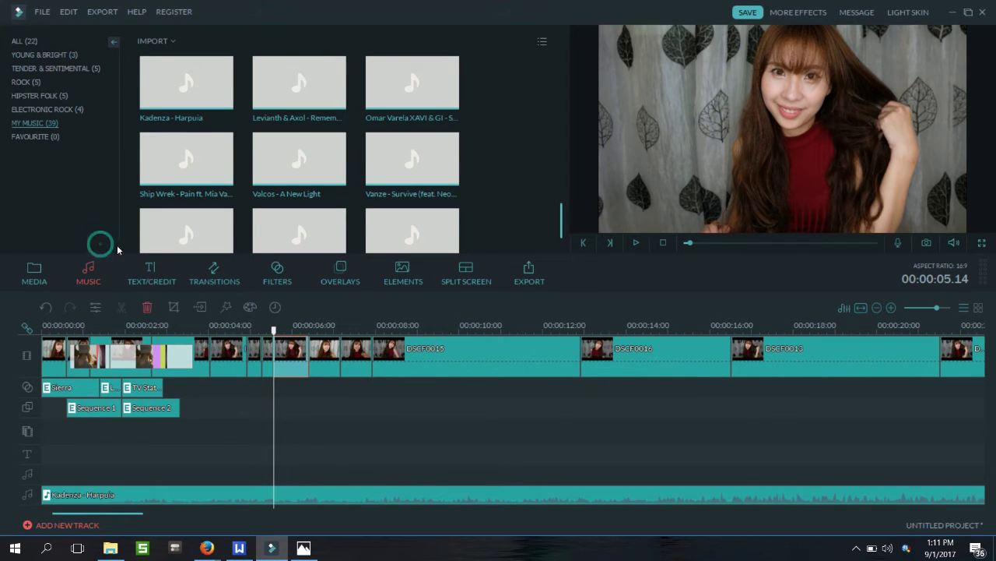
key(Delete)
- Shorten the photo clip starting at 00:00:06.08 by splitting it partway and deleting the rest
click(240, 278)
click(252, 277)
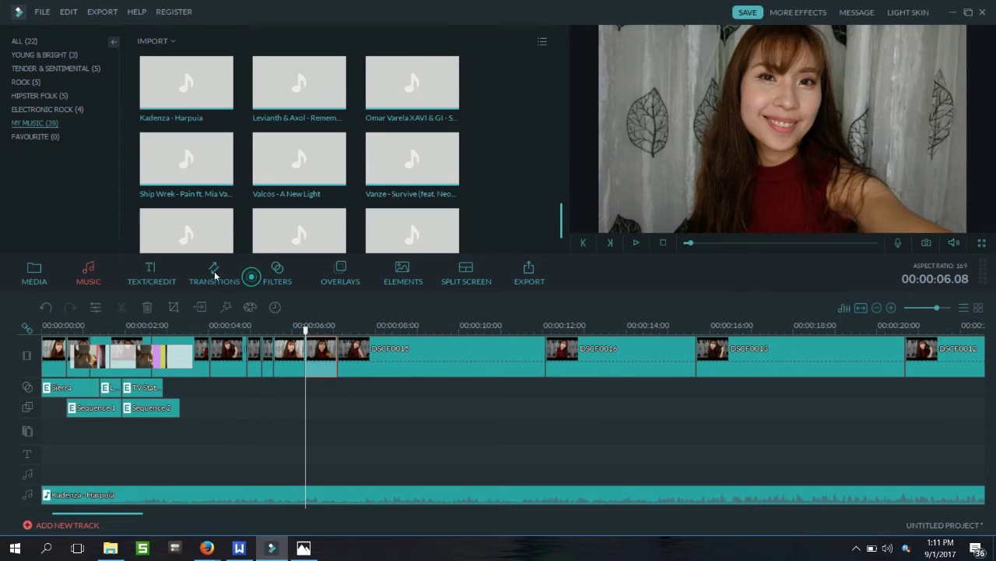
click(120, 248)
click(272, 290)
drag(245, 265, 261, 265)
key(Delete)
- Split the following photo clip at 00:00:07.11 and delete its remainder
click(278, 276)
drag(262, 265, 282, 266)
click(97, 245)
key(Delete)
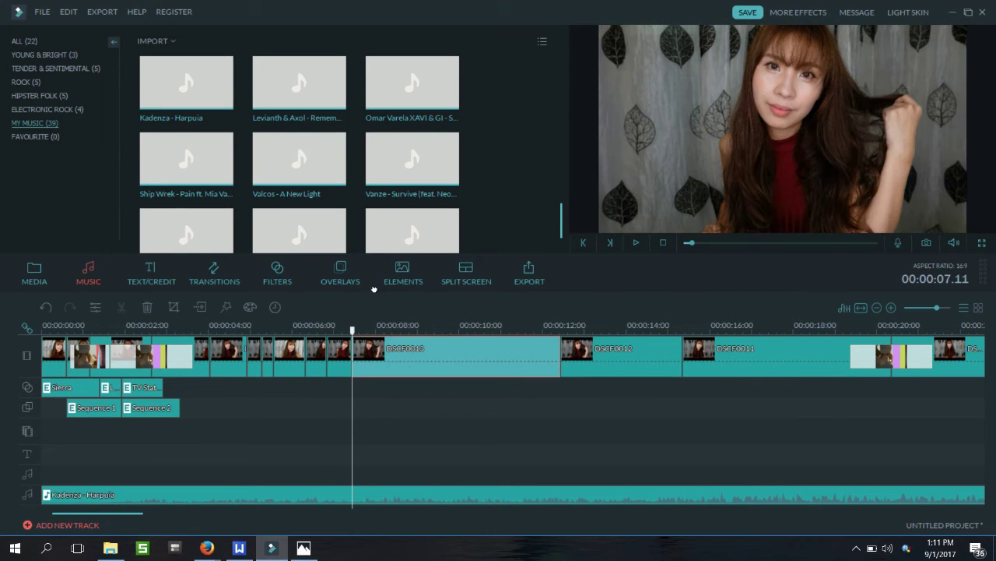
- Cut the photo clip that starts at 00:00:07.11 at 00:00:07.23 and delete everything behind the cut in that clip
key(Right)
key(Right)
key(Right)
key(Right)
key(Right)
key(Right)
key(Right)
key(Right)
key(Right)
key(Right)
key(Right)
key(Right)
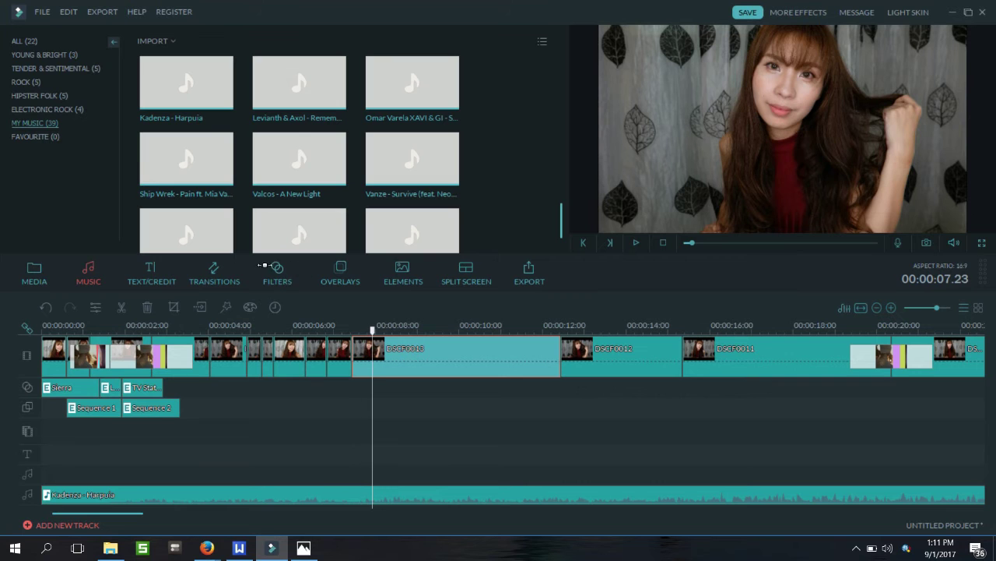
click(97, 245)
key(ctrl+b)
click(118, 244)
key(Delete)
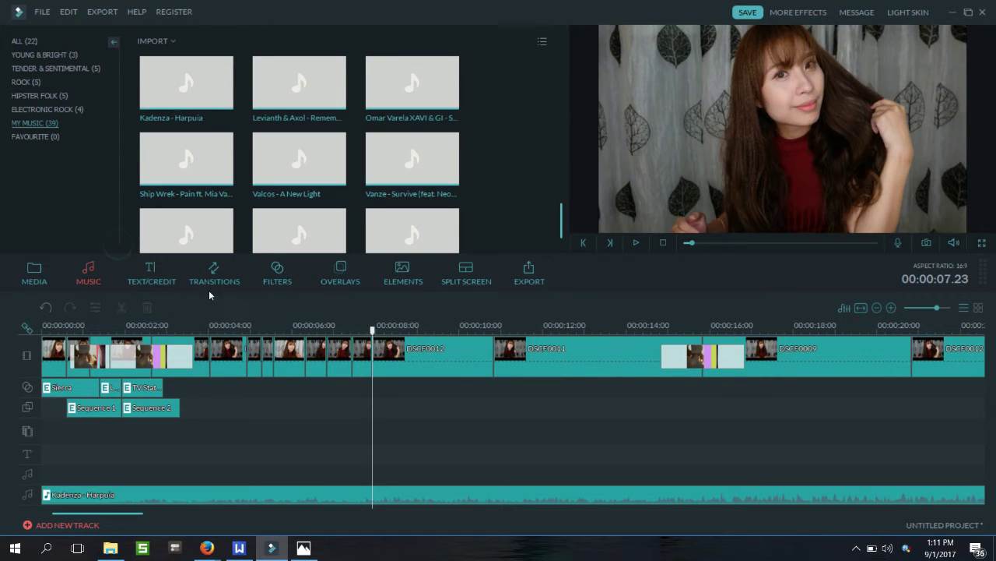
- Add Fashion transitions, including Ooh La La 1, at the cuts from 00:00:05.14 to 00:00:06.08 and play the slideshow up to 00:00:07.08
click(230, 291)
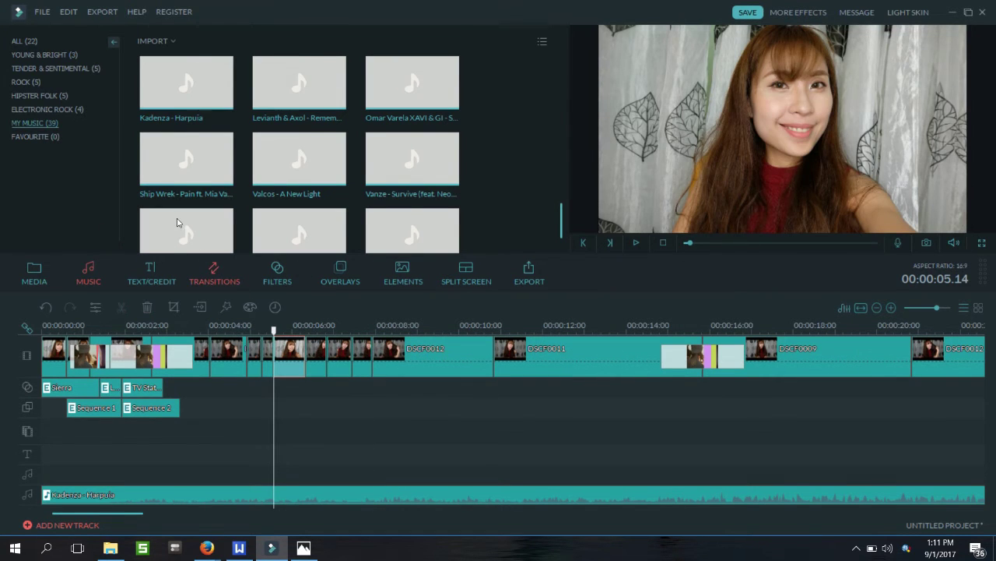
click(33, 82)
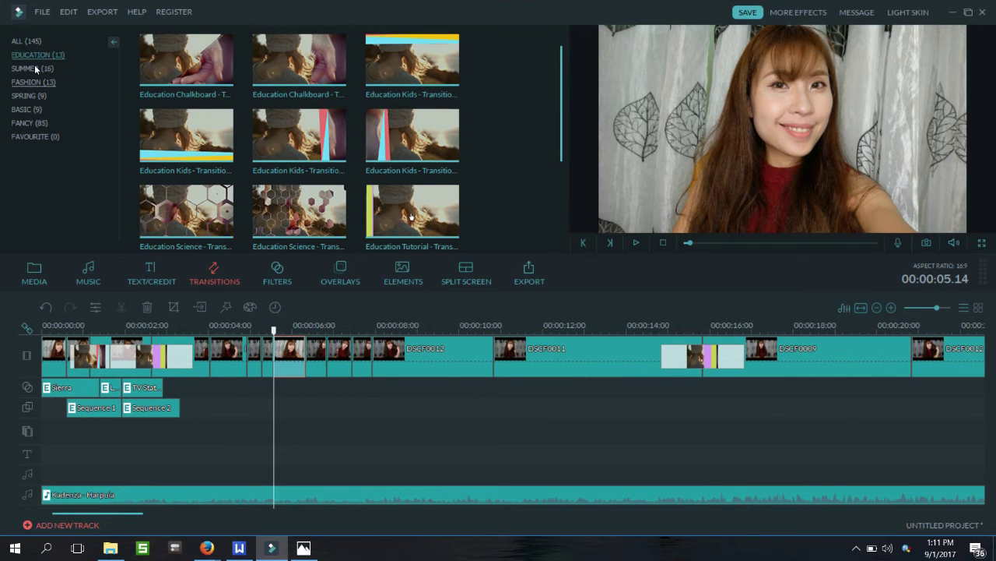
click(265, 61)
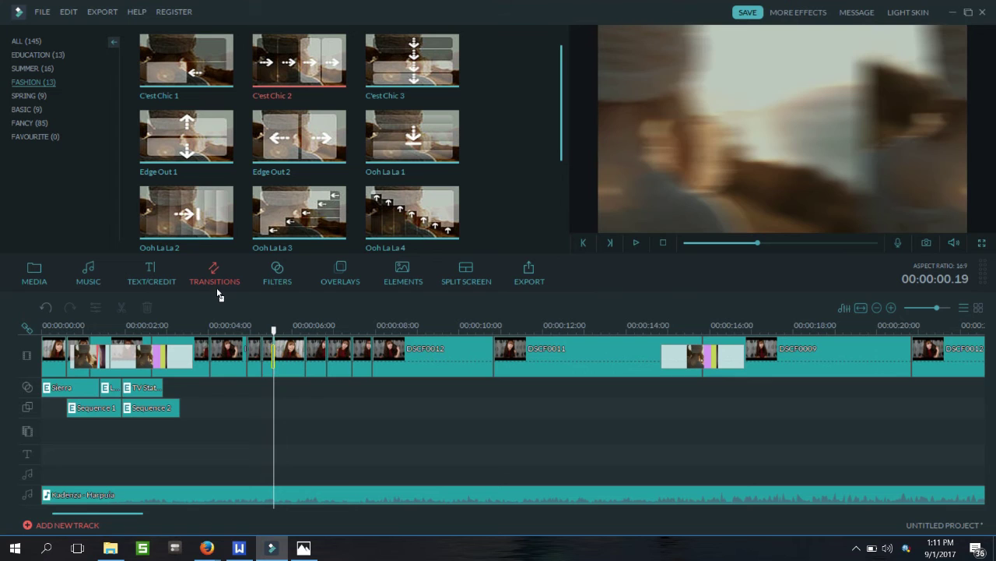
drag(272, 361, 273, 360)
drag(386, 134, 302, 355)
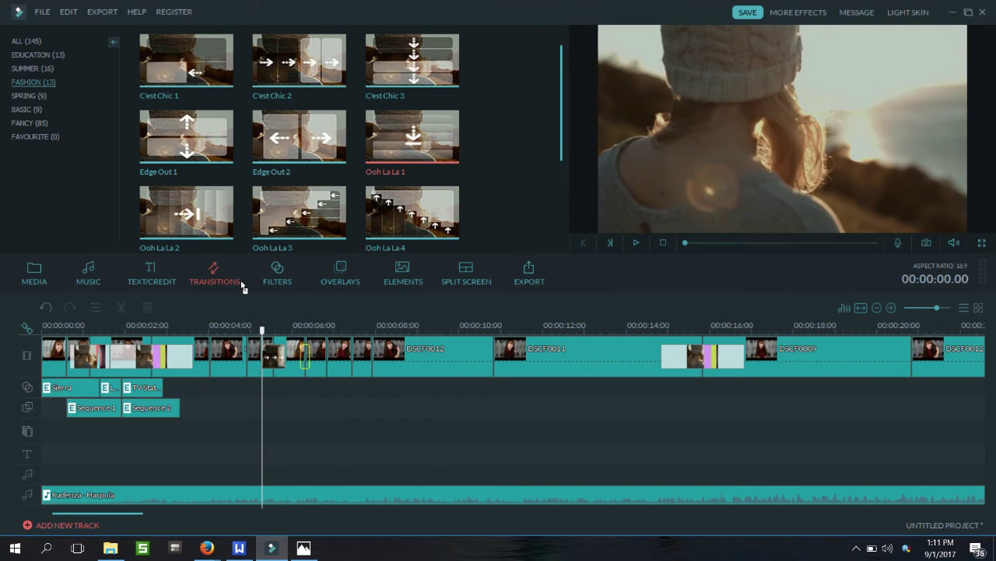
click(188, 212)
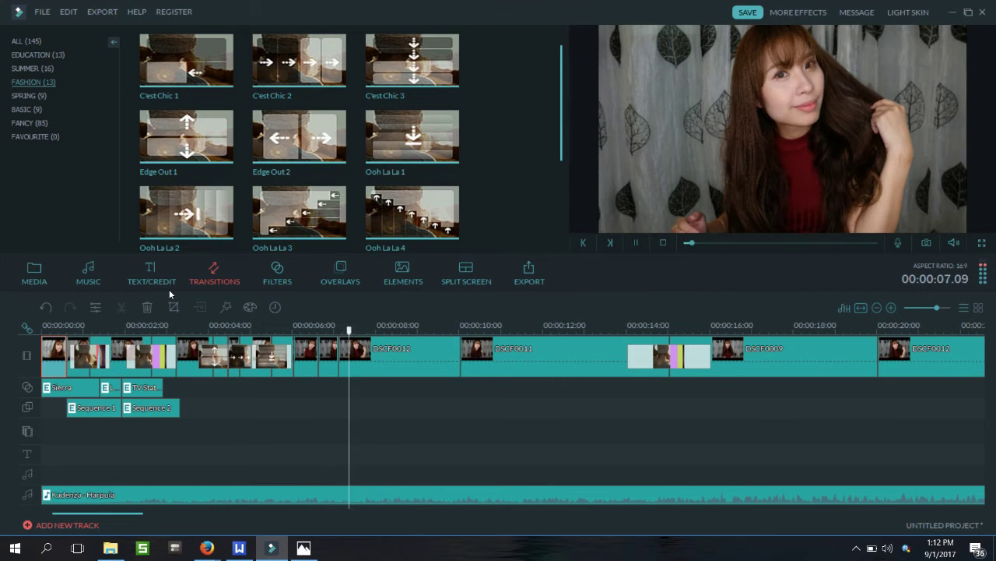
drag(345, 262, 345, 261)
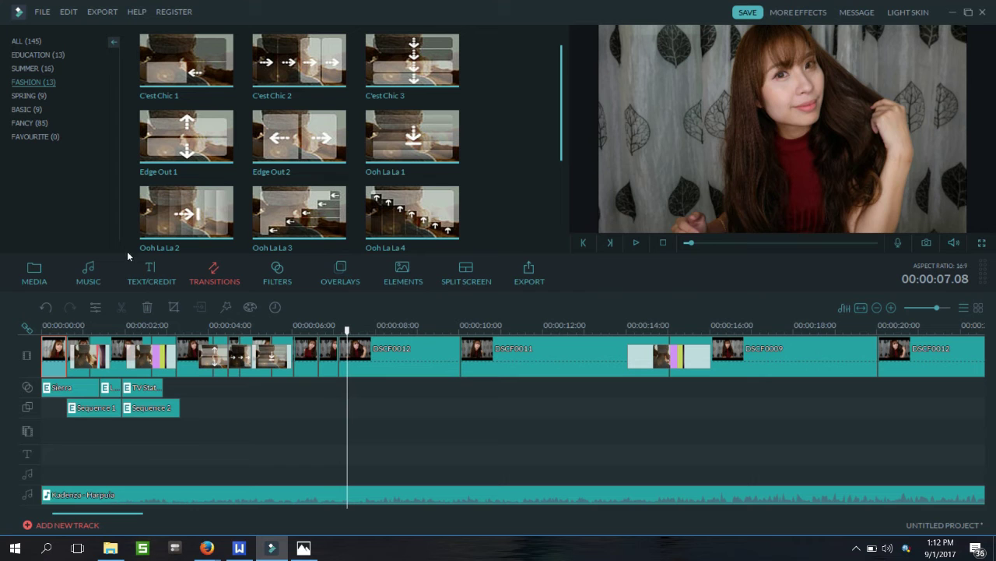
- Split the DSCF0012 clip at 00:00:07.08, delete its remainder and play on to 00:00:07.13
click(291, 284)
click(98, 246)
key(space)
key(space)
right_click(312, 281)
click(327, 274)
drag(297, 265, 231, 267)
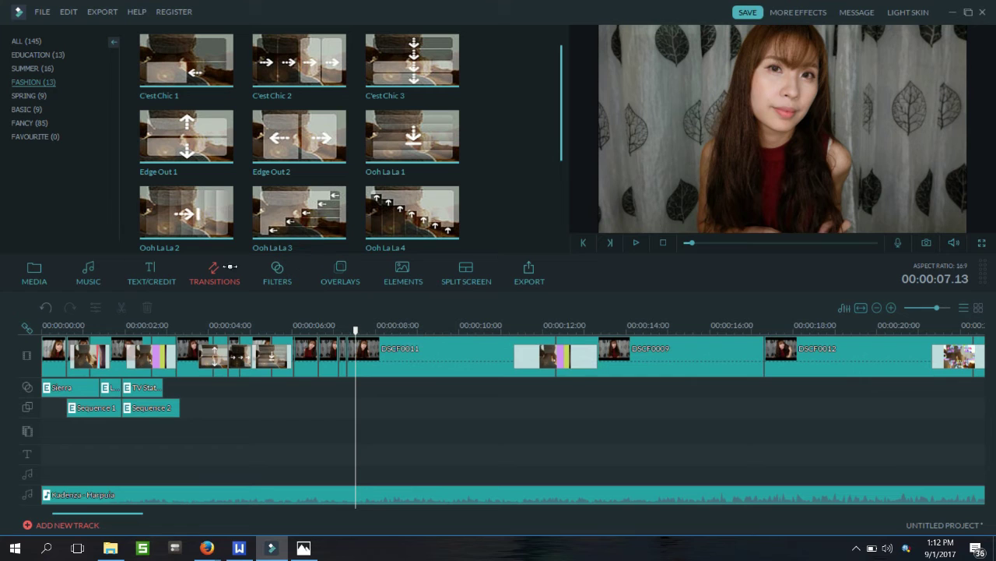
- Shorten the next three photo clips by splitting them at 00:00:07.13, 00:00:07.18 and 00:00:07.22 and deleting each remainder
click(96, 249)
key(space)
key(space)
click(116, 246)
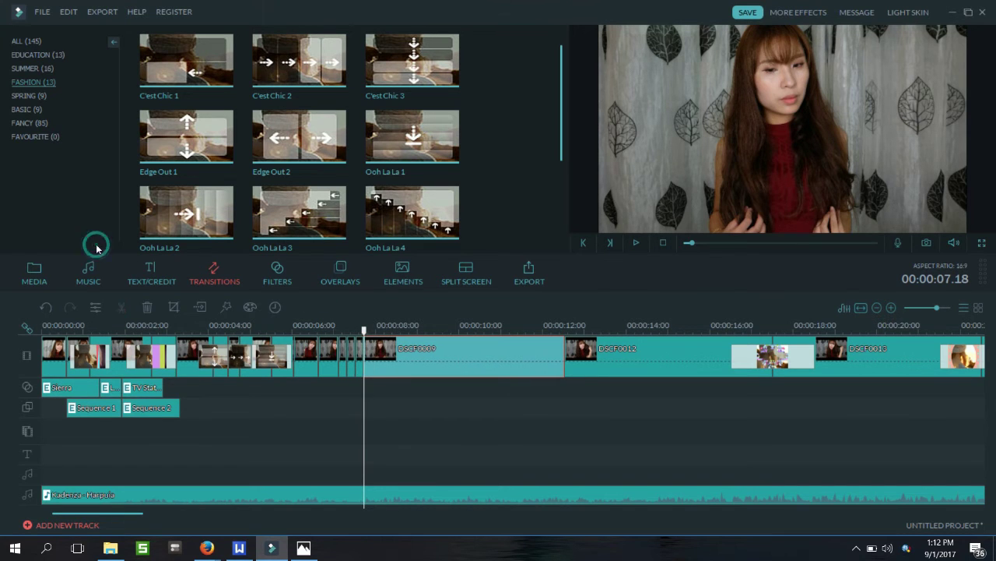
key(Delete)
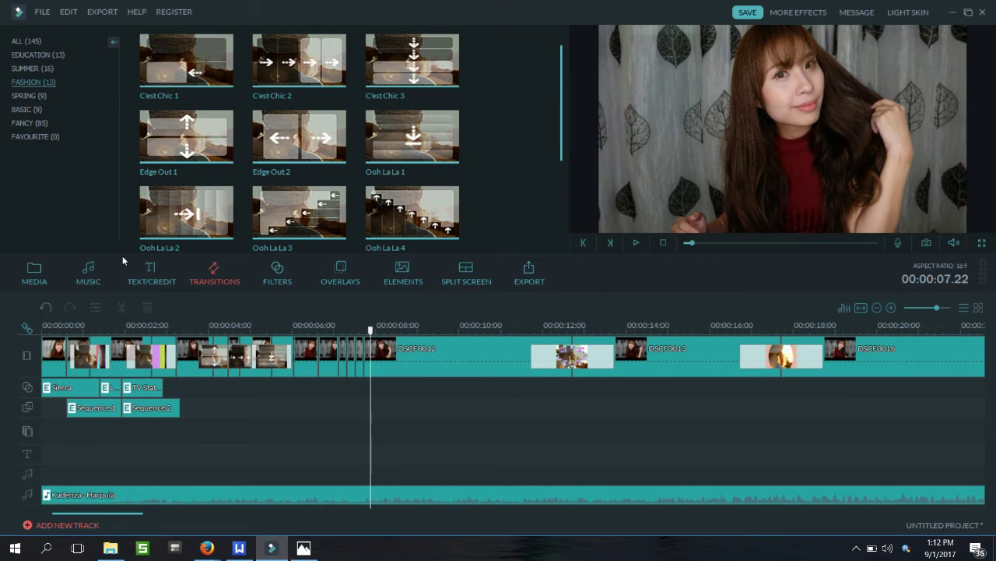
click(325, 298)
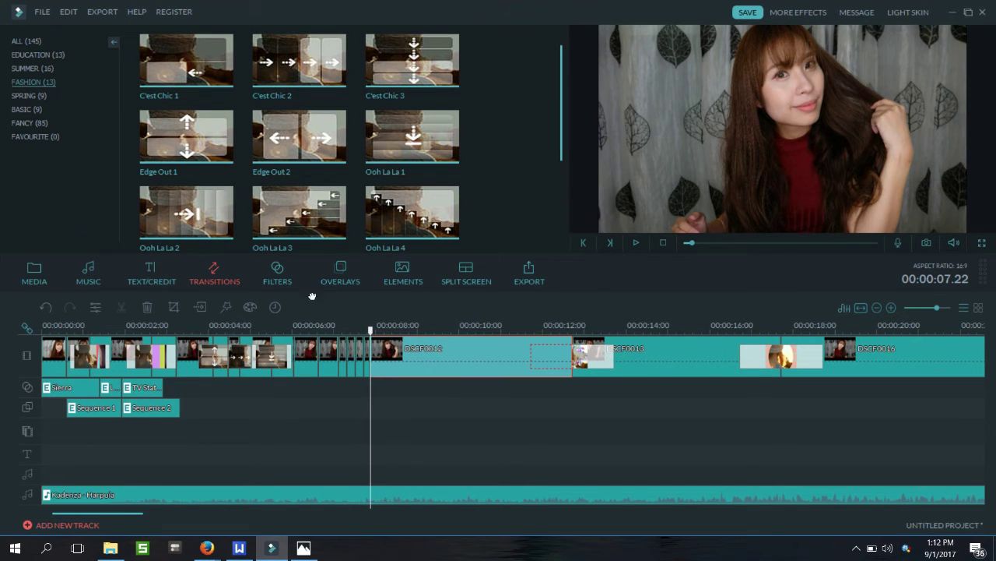
key(Delete)
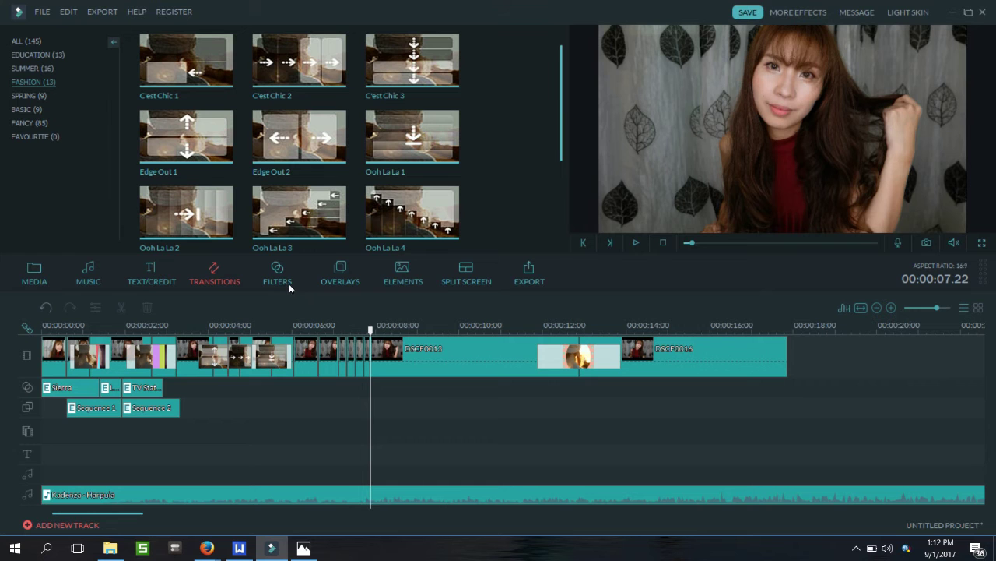
- Play the slideshow from 00:00:07.18 and split the DSCF0013 clip at 00:00:08.15
click(291, 284)
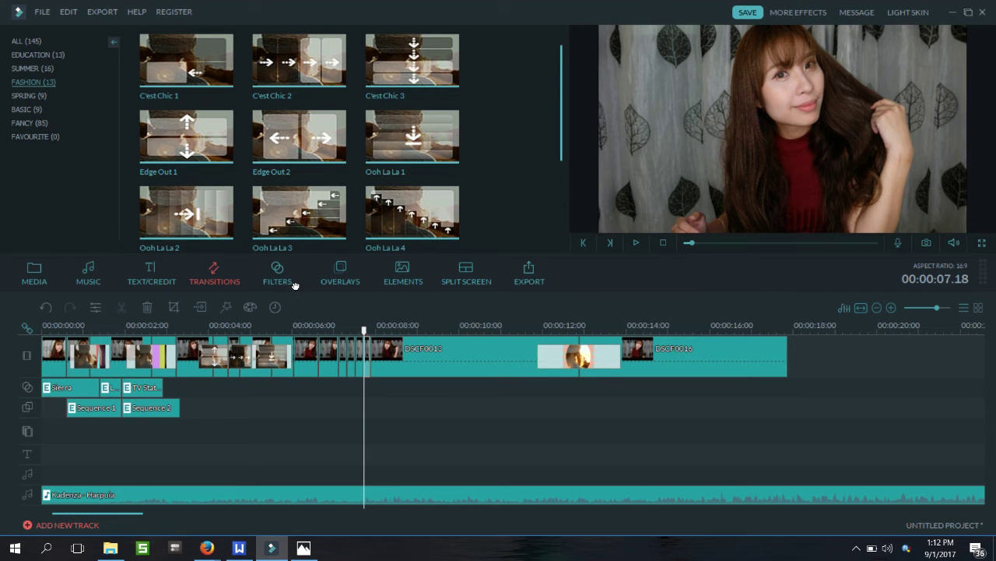
key(space)
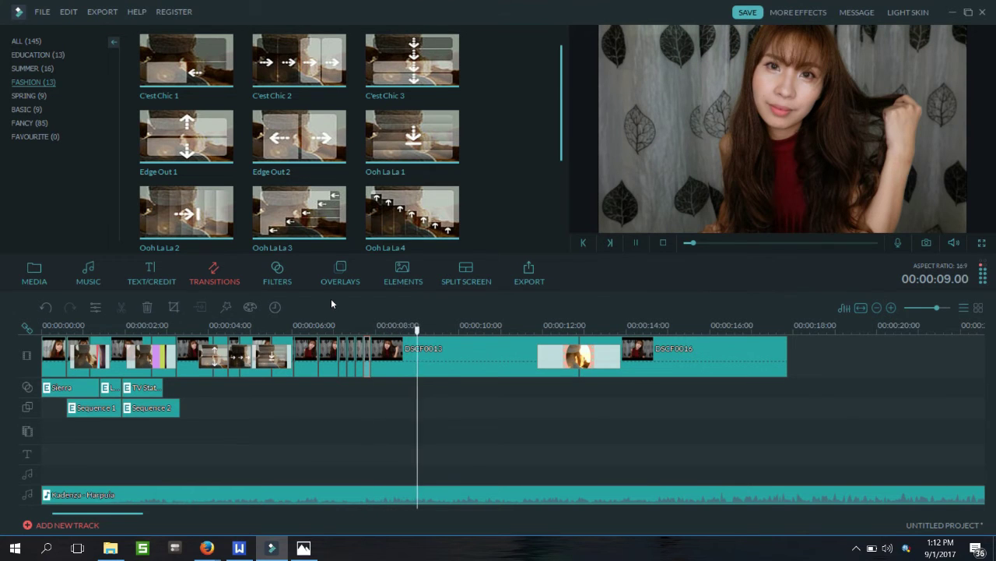
key(space)
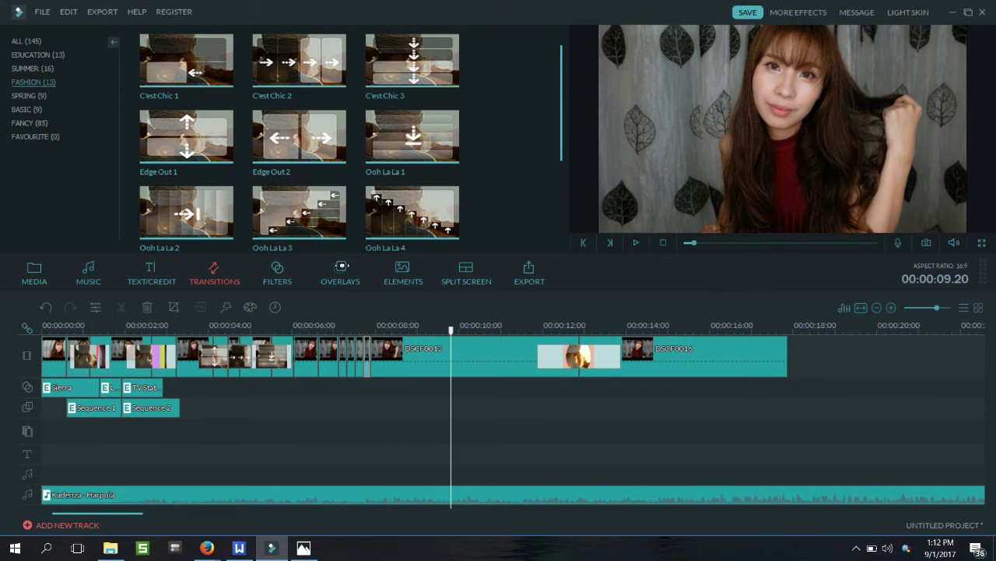
drag(361, 265, 320, 266)
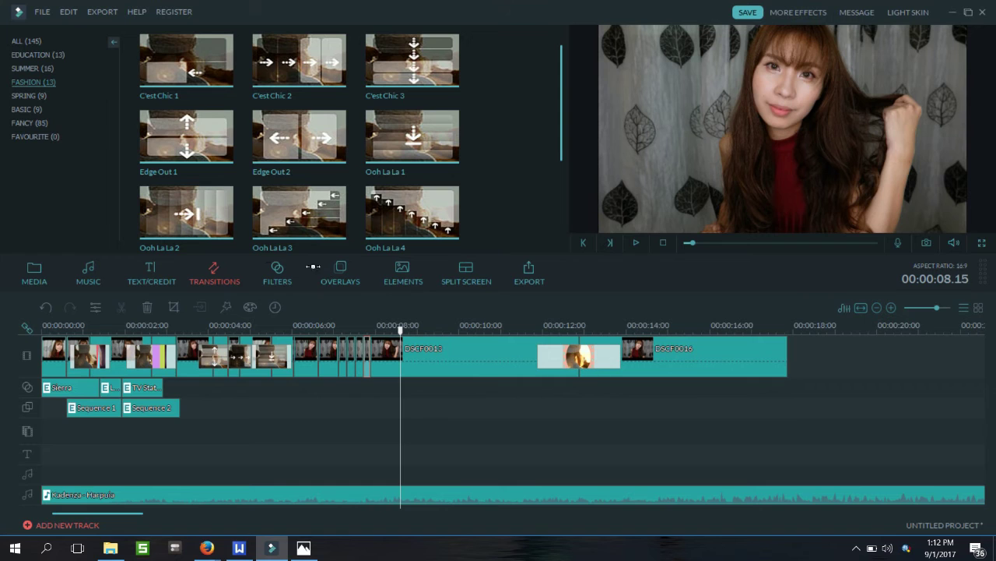
click(311, 280)
click(100, 247)
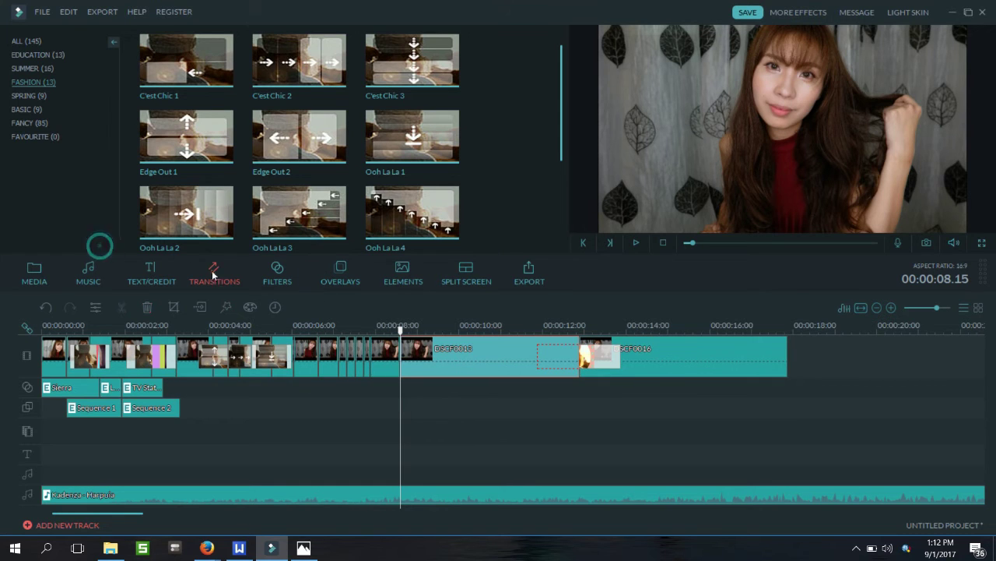
- Split DSCF0013 again at 00:00:08.02 and delete the piece between the two cuts
key(Left)
key(Left)
key(Left)
key(Left)
key(Left)
key(Left)
key(Left)
key(Left)
key(Left)
key(Left)
key(Left)
key(Left)
key(Left)
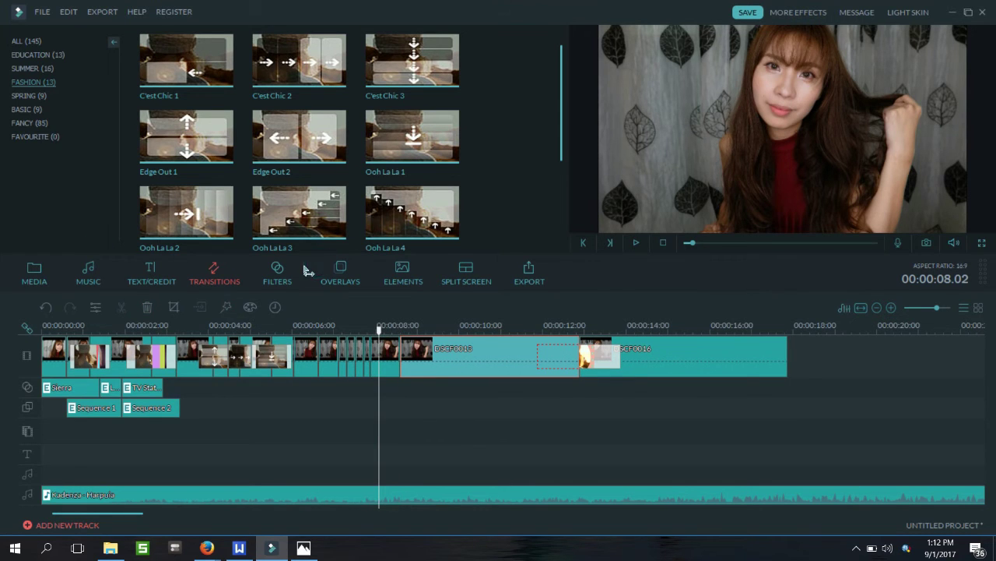
click(312, 283)
click(100, 249)
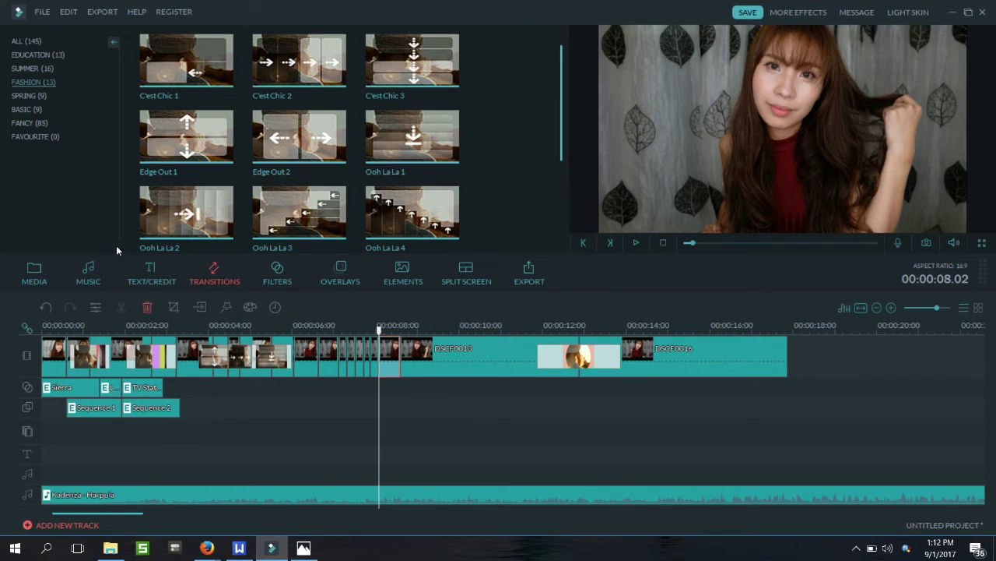
click(116, 245)
- Delete the remaining part of DSCF0013 and move the playhead to 00:00:08.06
click(333, 290)
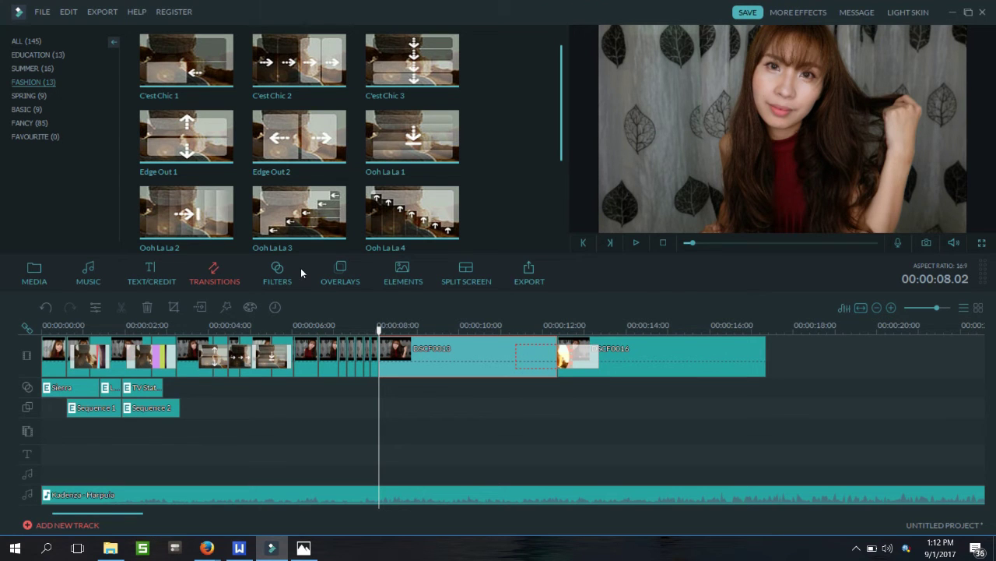
key(space)
right_click(354, 291)
click(360, 289)
drag(327, 263, 309, 266)
- Cut DSCF0016 at 00:00:08.06, delete everything behind the cut and play the end of the slideshow
click(437, 370)
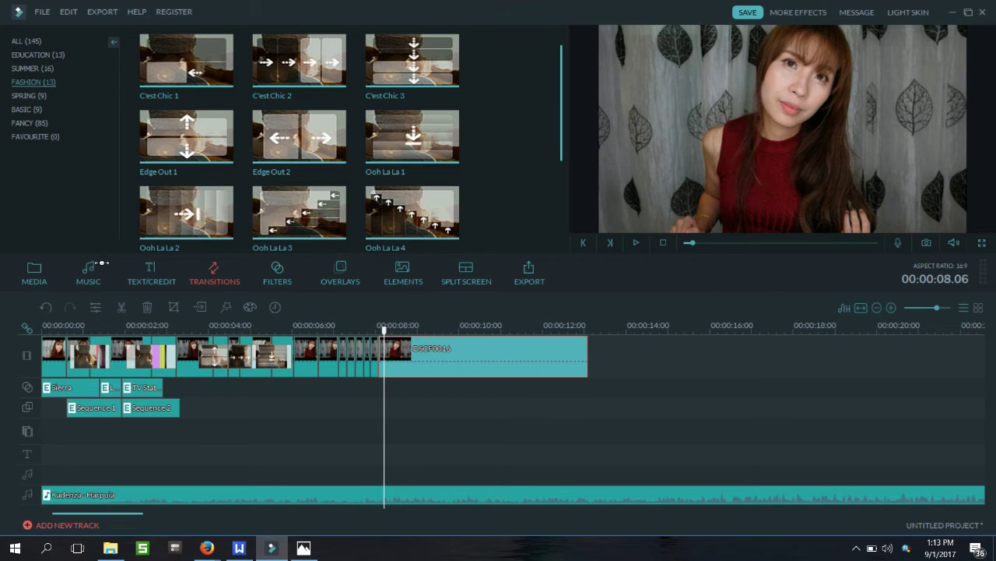
key(Delete)
drag(384, 331, 338, 333)
key(space)
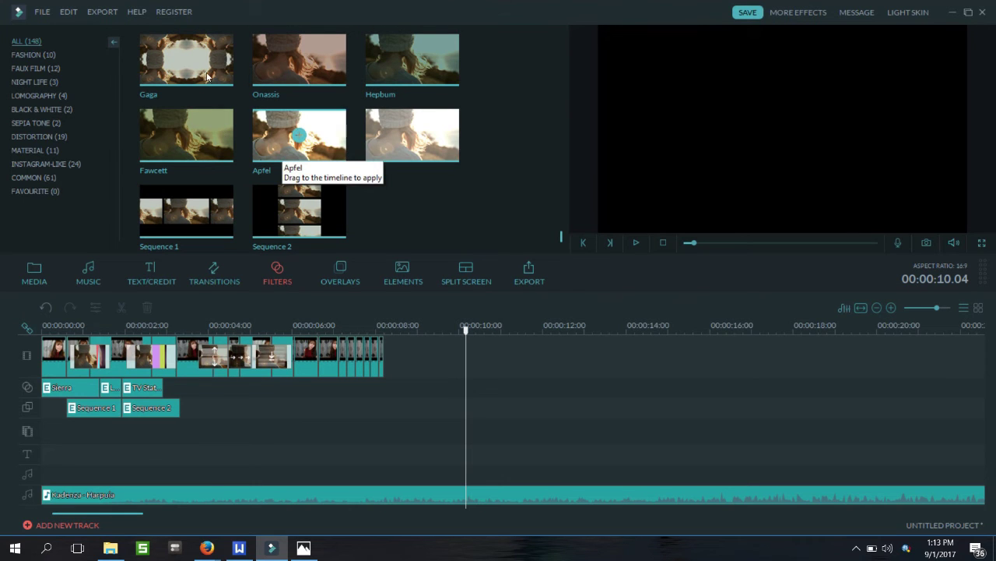
- Preview the Gaga filter and add it to the filter track at 00:00:04.23
drag(180, 52, 306, 357)
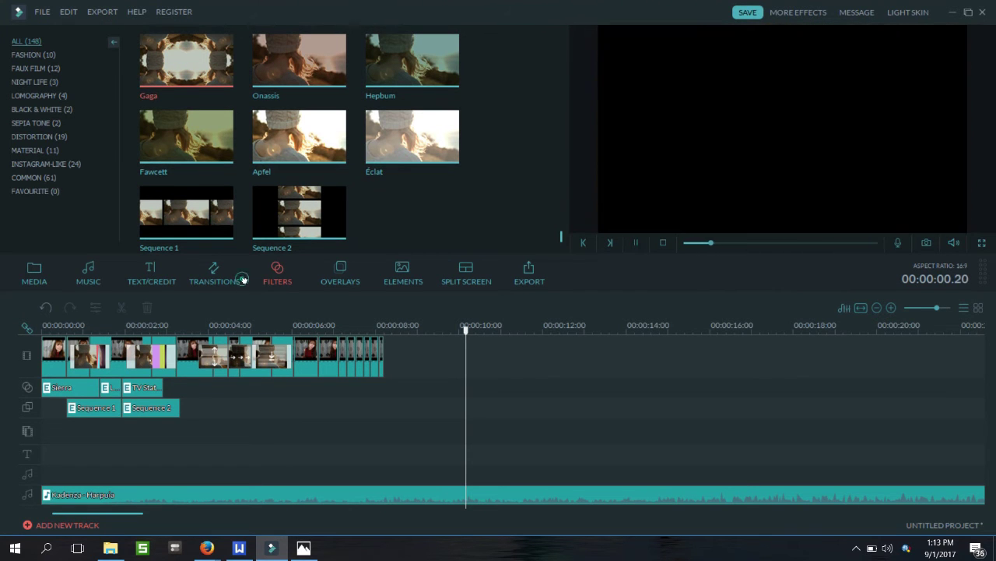
click(167, 66)
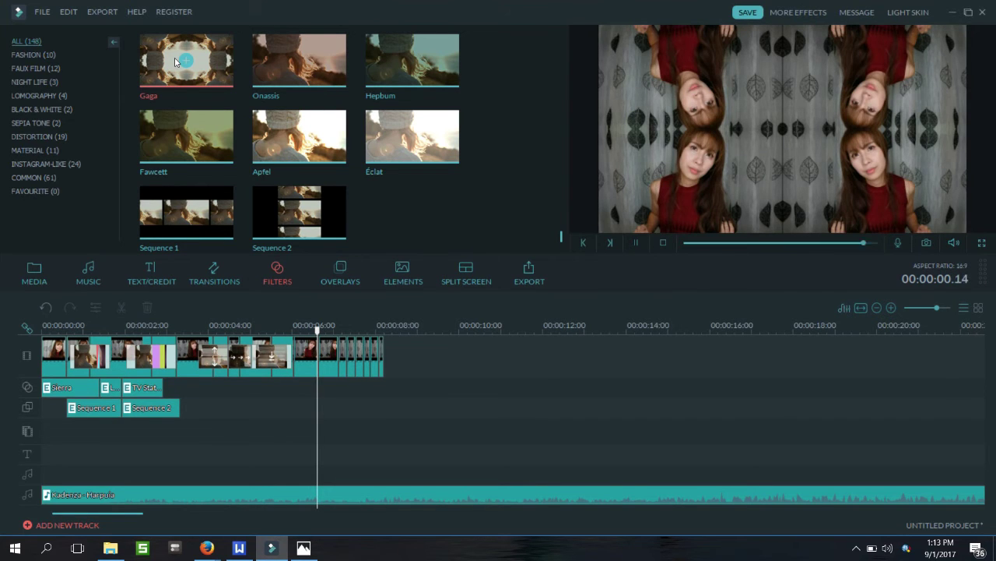
drag(176, 63, 201, 316)
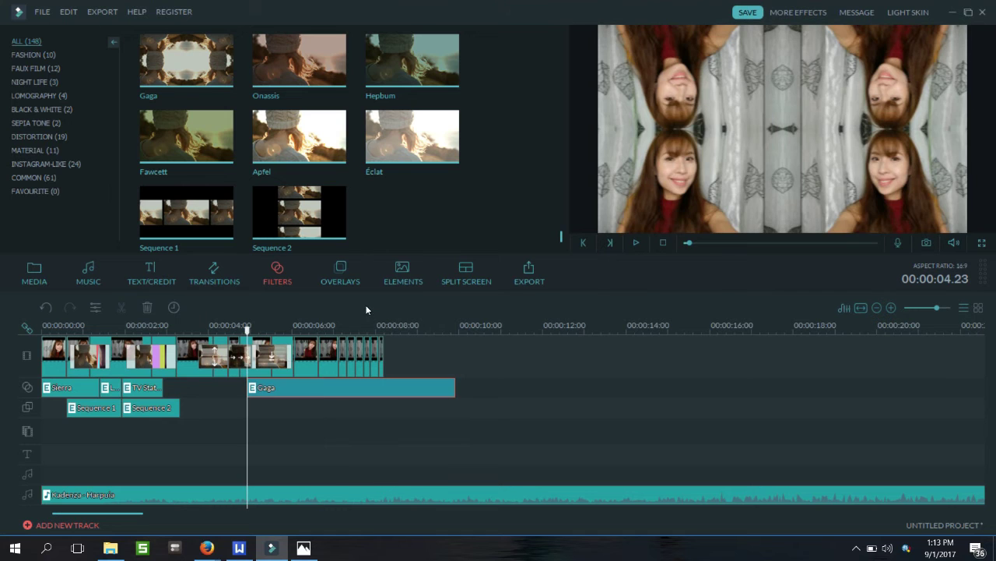
- Split the Gaga filter at 00:00:05.13 and delete its remainder
click(365, 307)
double_click(363, 306)
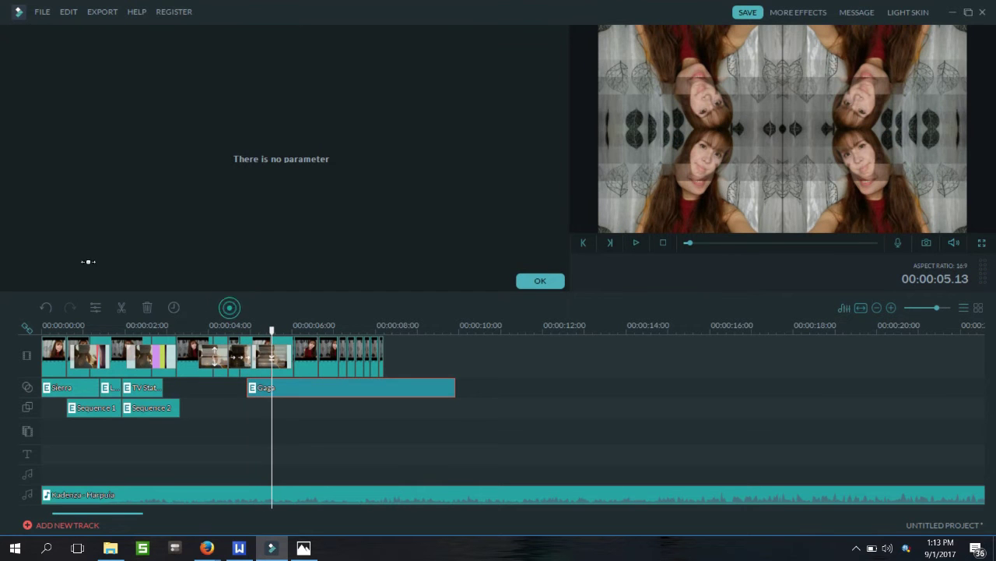
key(Delete)
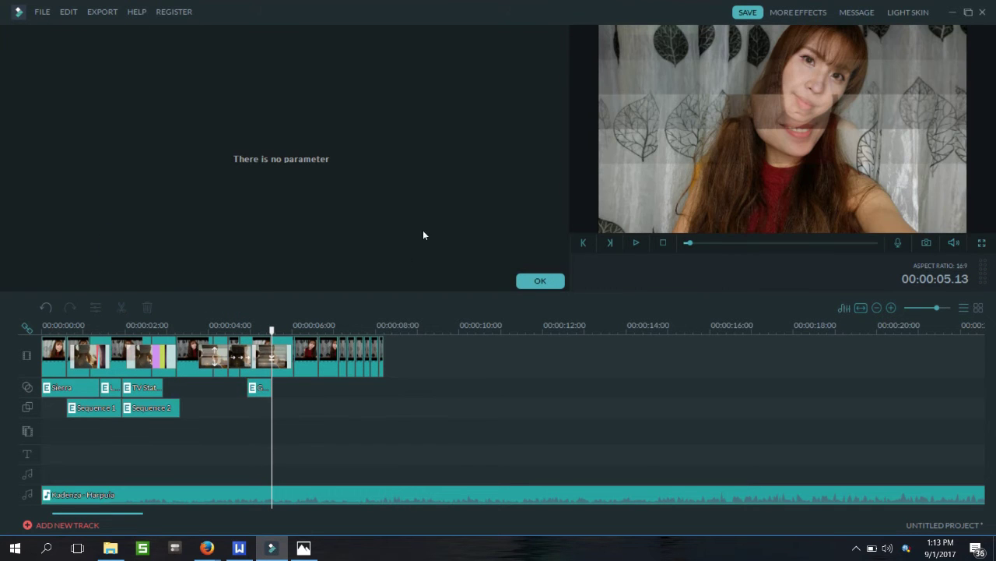
click(539, 280)
- Add the VideoWall filter at 00:00:05.13, split it at 00:00:06.02 and delete the rest
scroll(239, 160, up, 10)
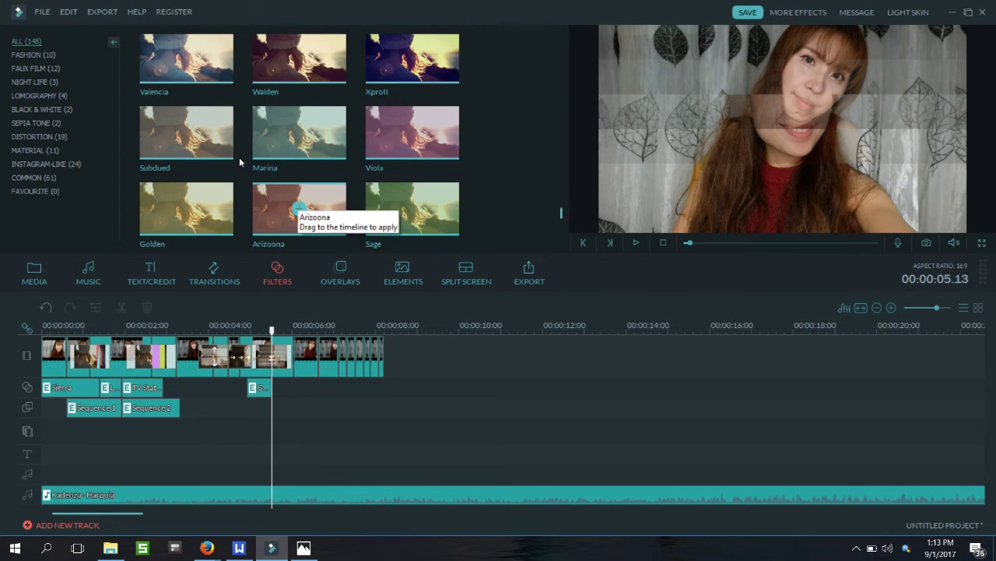
scroll(239, 160, up, 6)
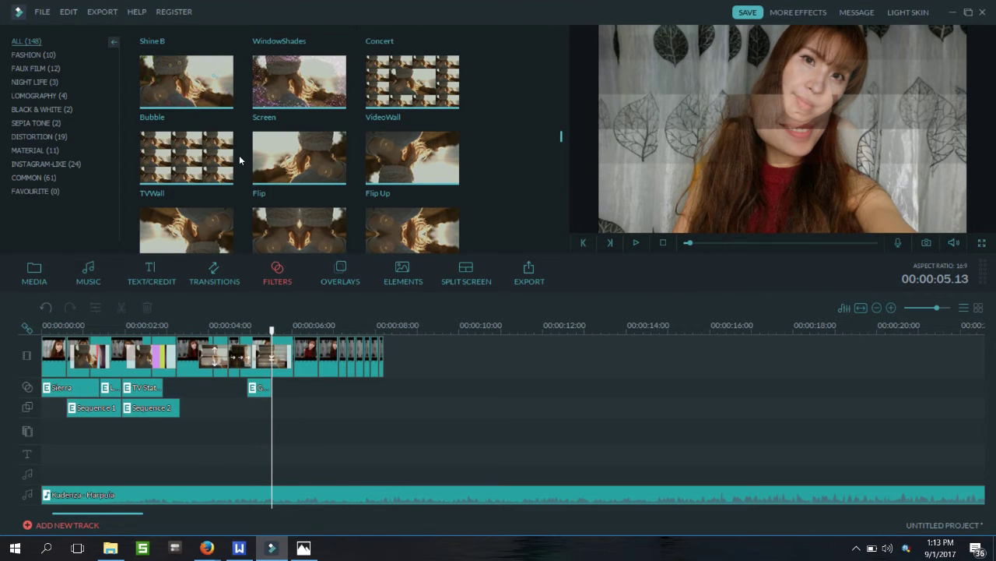
drag(309, 121, 218, 315)
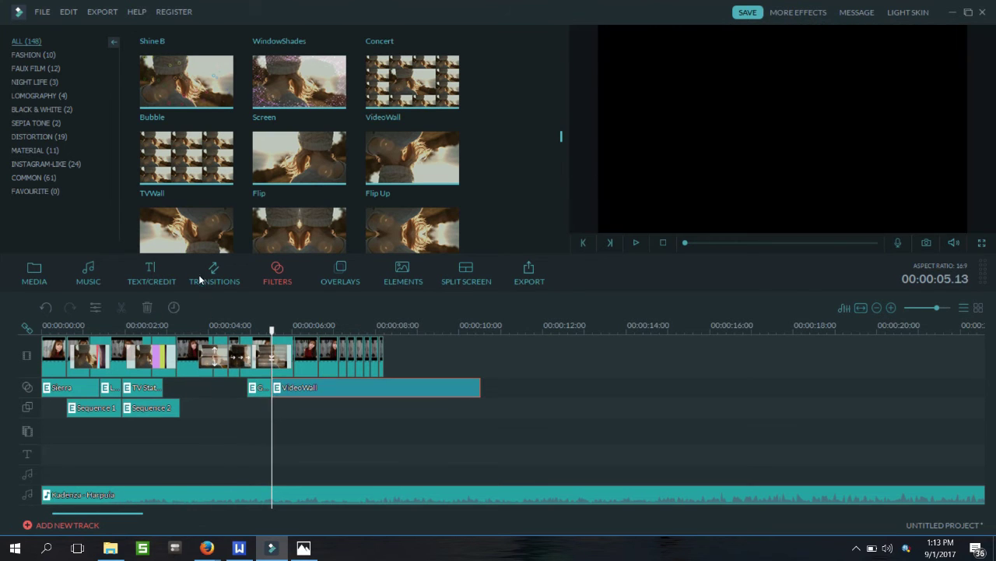
key(space)
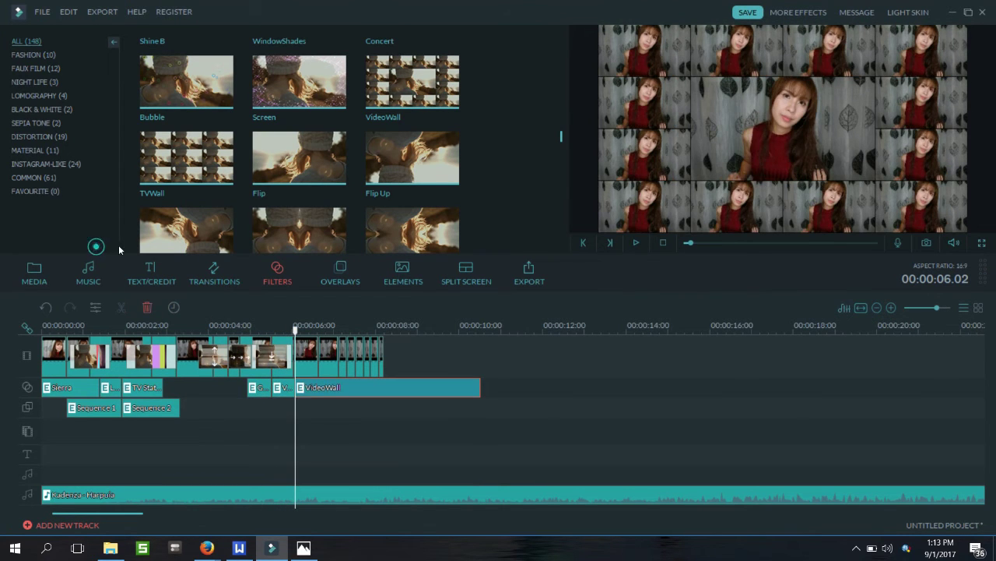
key(Delete)
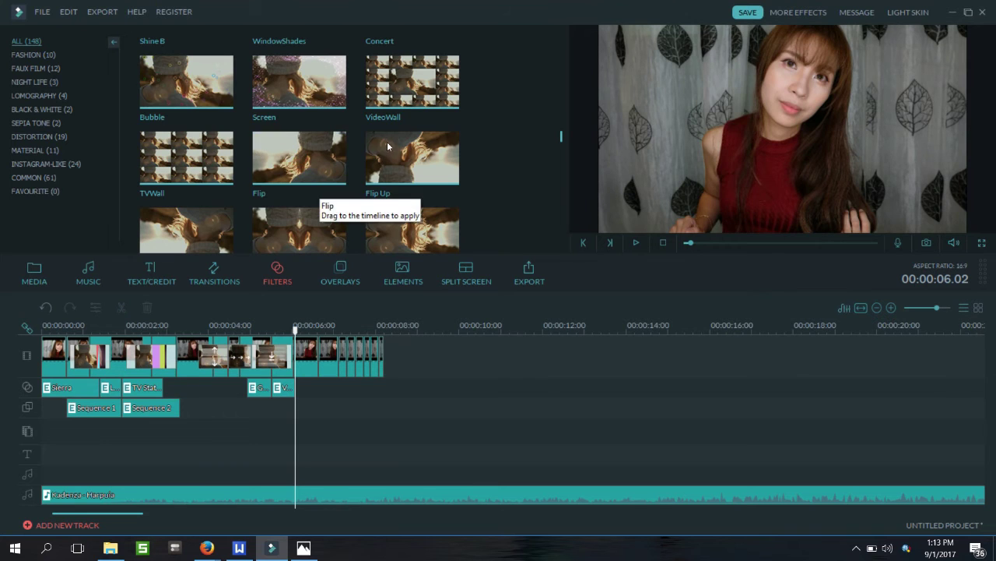
- Browse the filter library for another effect and preview the Particle 1 filter
scroll(387, 142, up, 10)
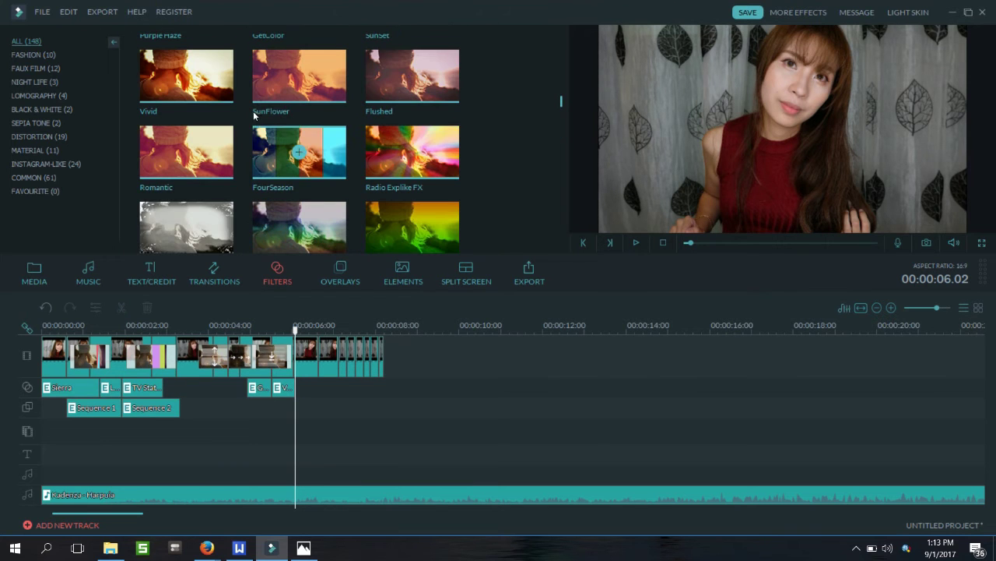
scroll(296, 136, up, 5)
scroll(297, 136, up, 6)
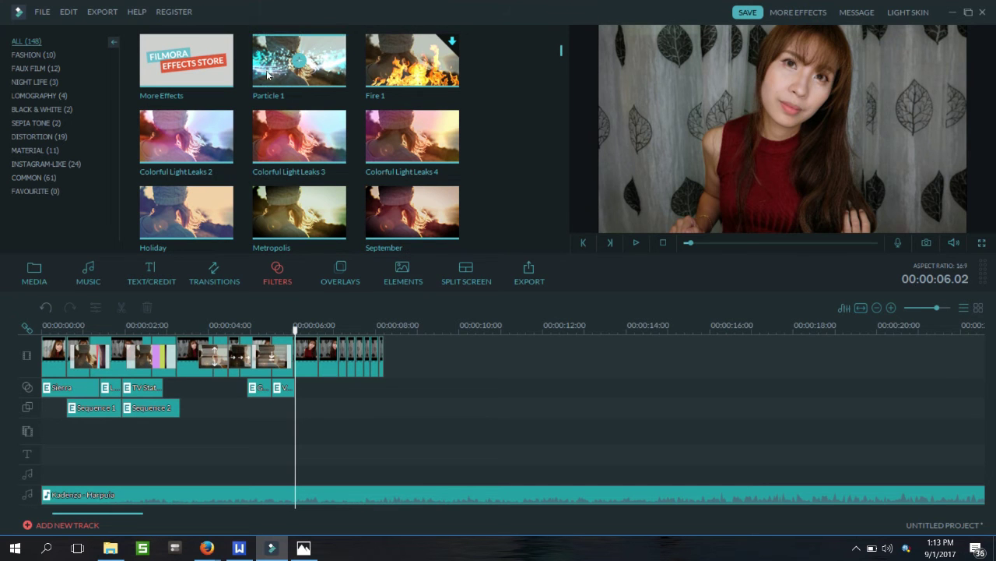
click(267, 71)
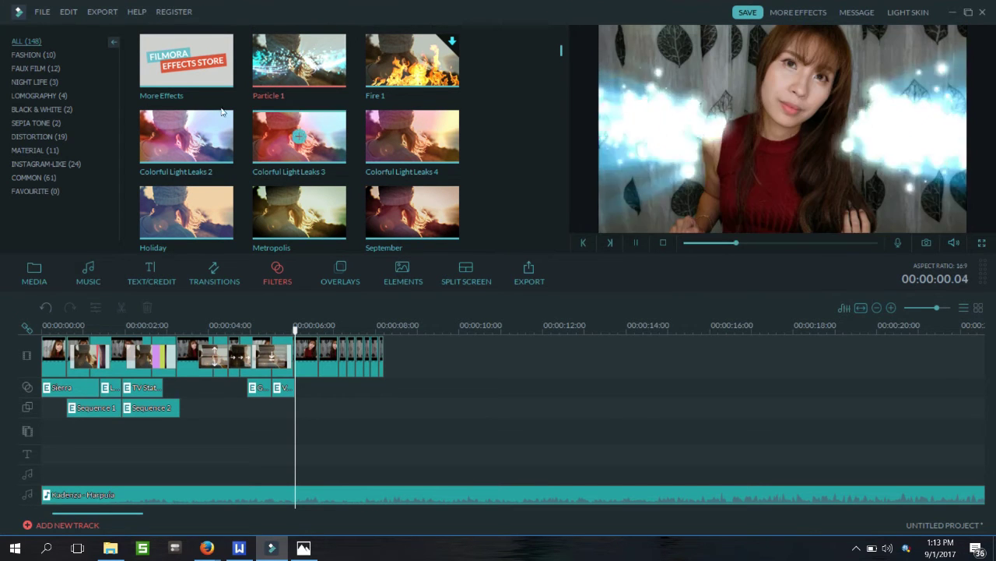
scroll(204, 115, down, 3)
scroll(195, 137, down, 5)
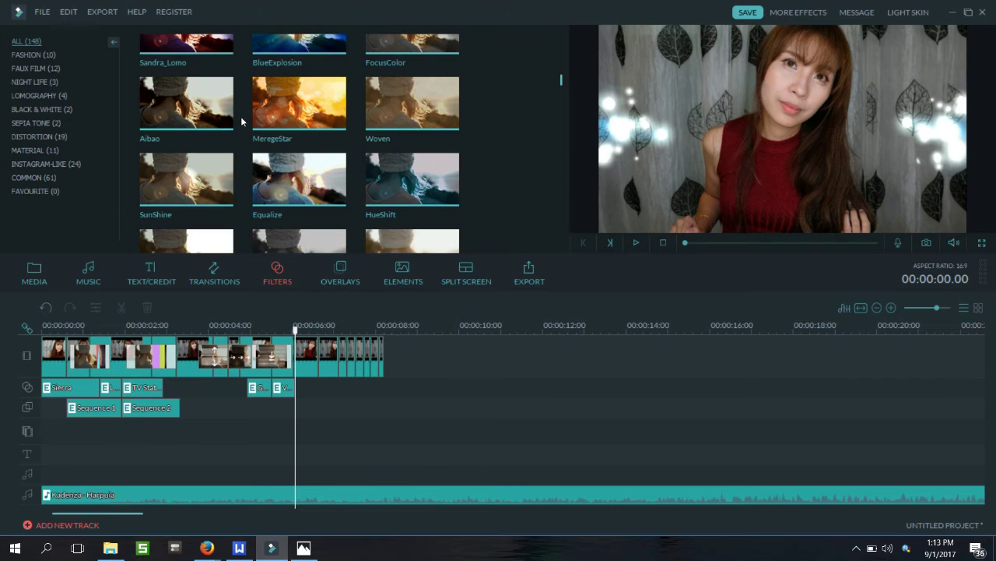
scroll(279, 182, down, 10)
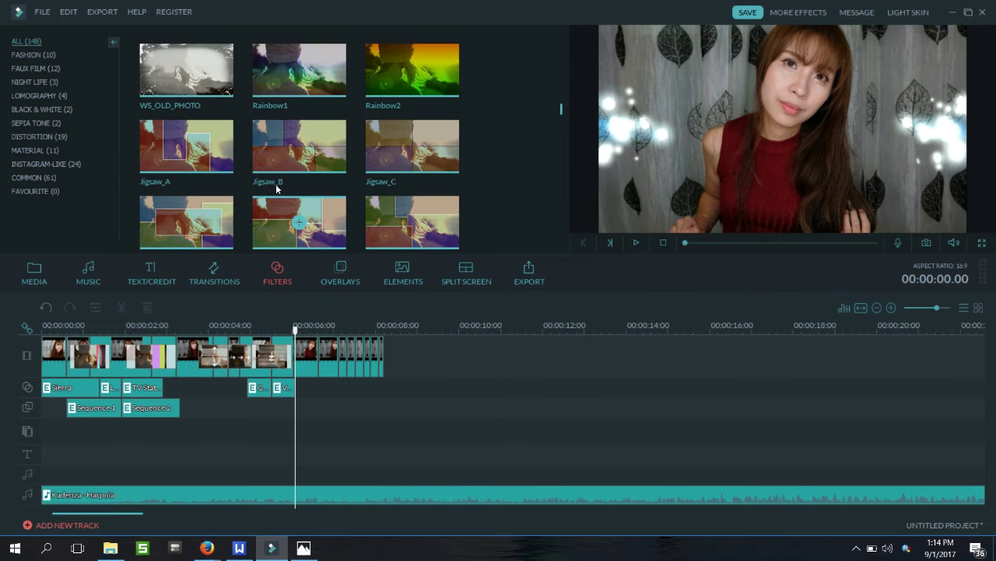
- Browse the full overlay library from the cinema flare and old film styles to the seasonal flower and snowflake styles
click(340, 272)
scroll(330, 132, up, 10)
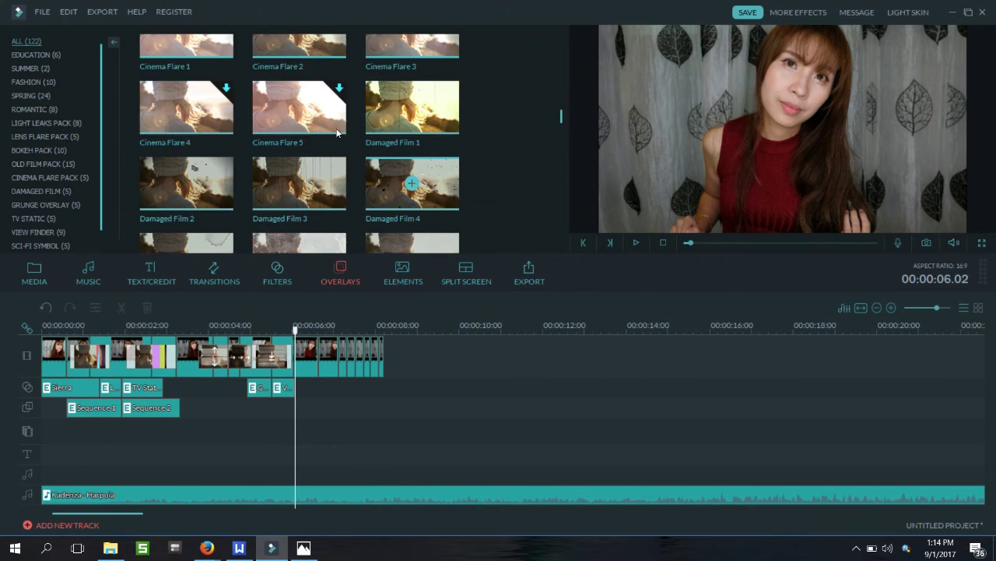
scroll(329, 132, down, 8)
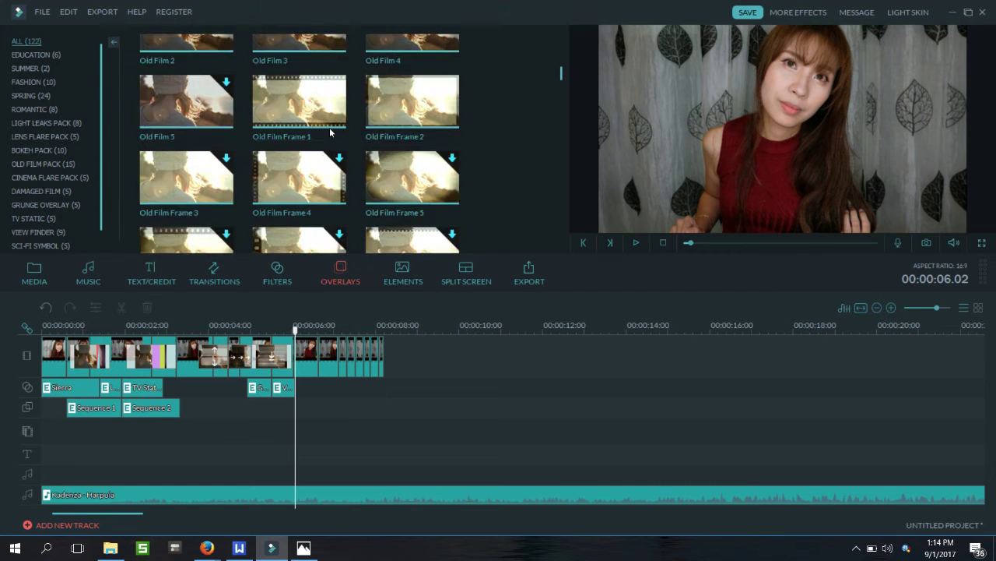
scroll(327, 138, down, 6)
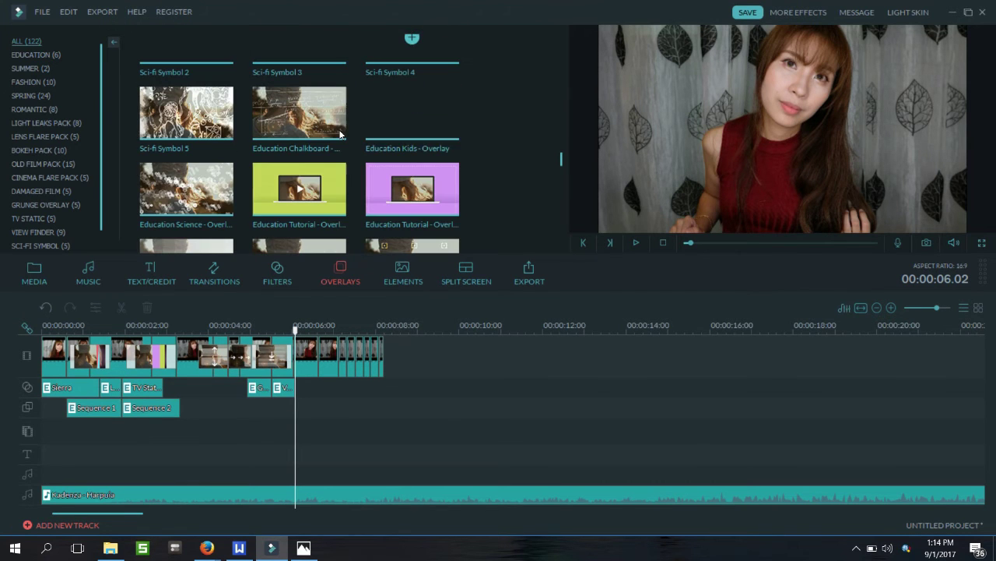
scroll(256, 110, down, 8)
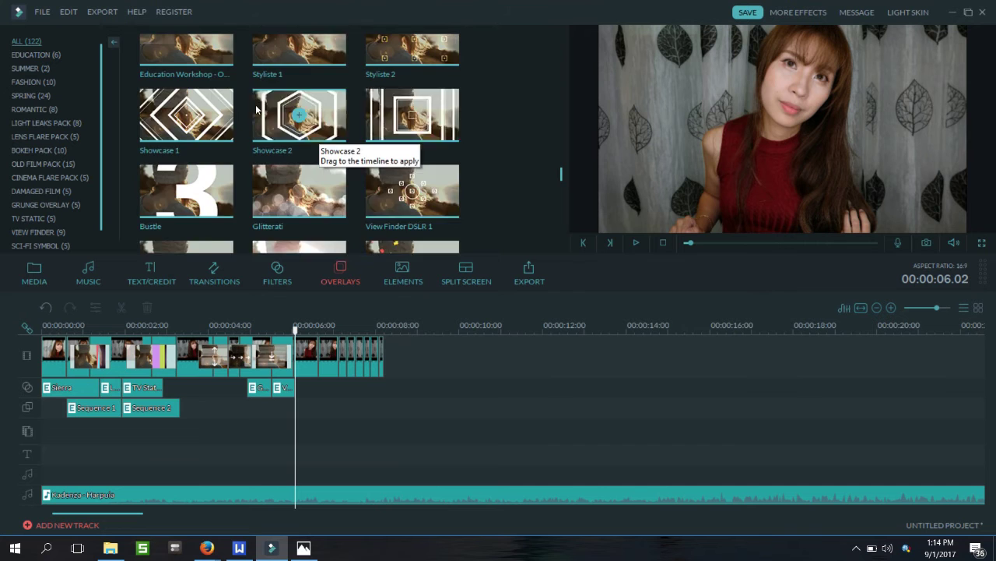
scroll(259, 109, down, 2)
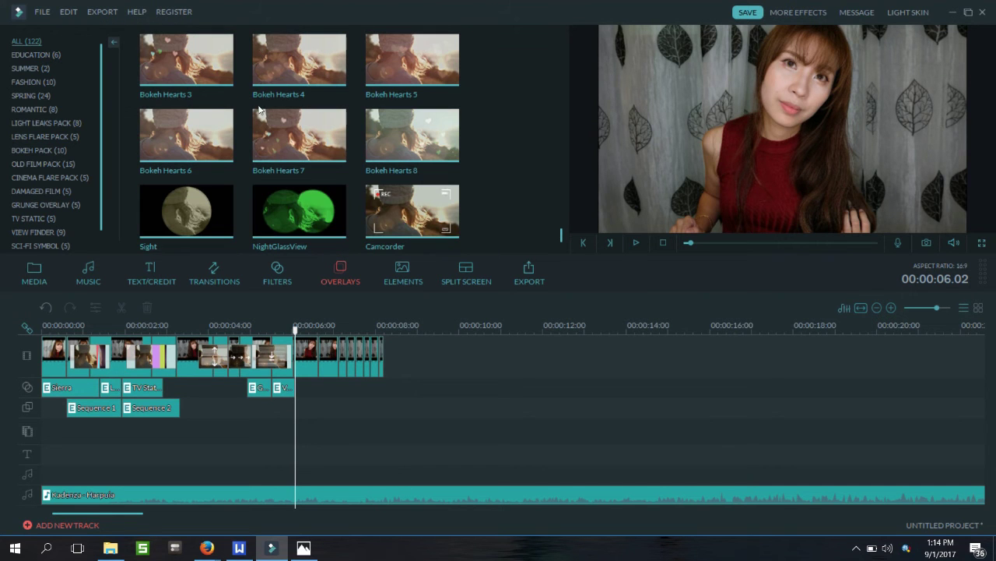
scroll(311, 169, up, 10)
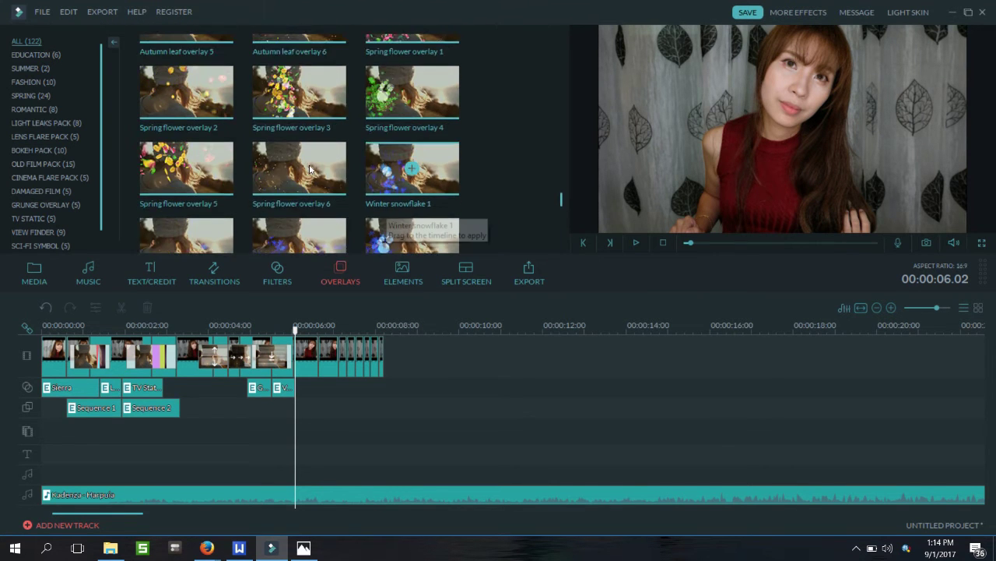
- Add the Showcase 3 overlay from the Fashion category at 00:00:06.02, split it at 00:00:06.17 and delete the remainder
click(41, 76)
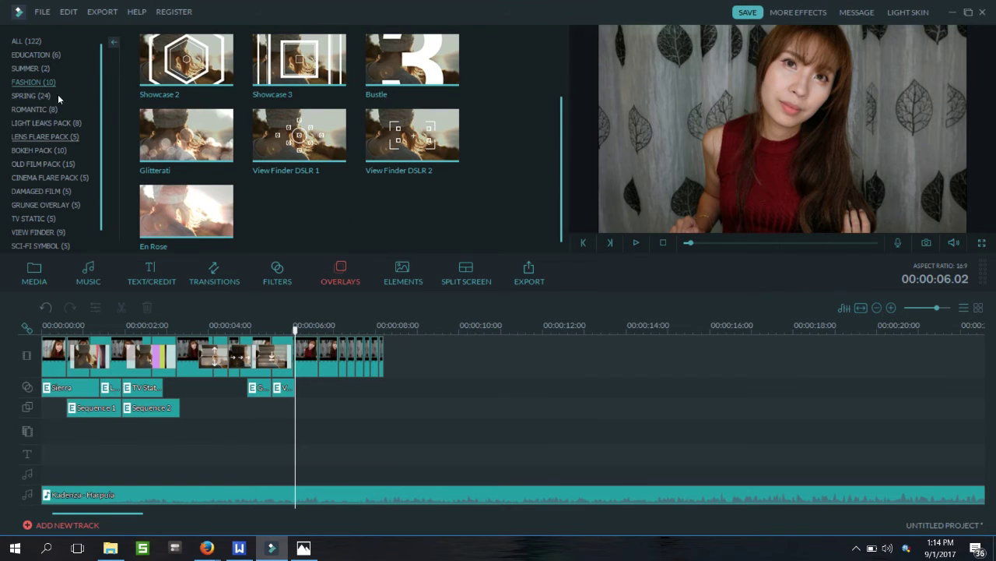
drag(263, 41, 246, 316)
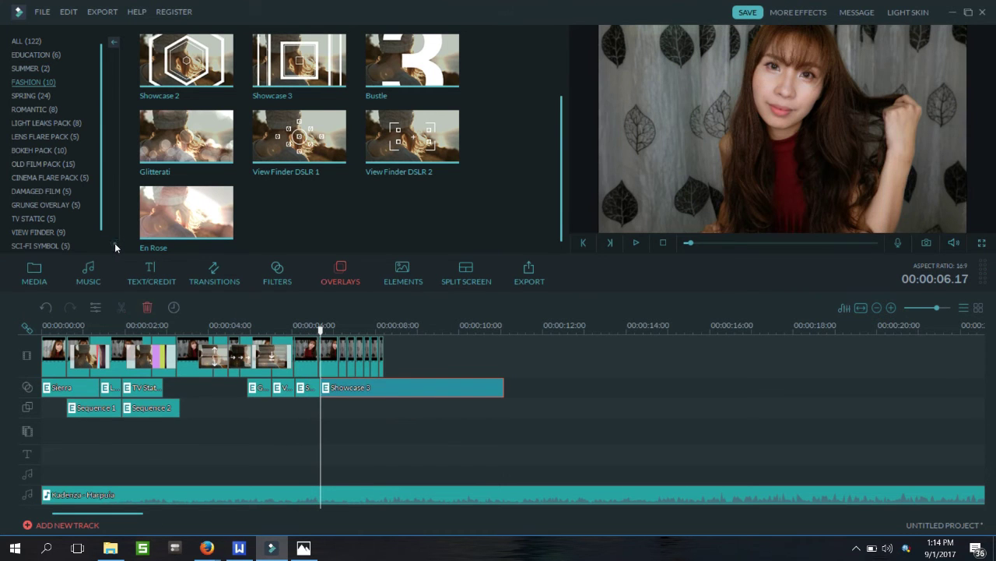
key(Delete)
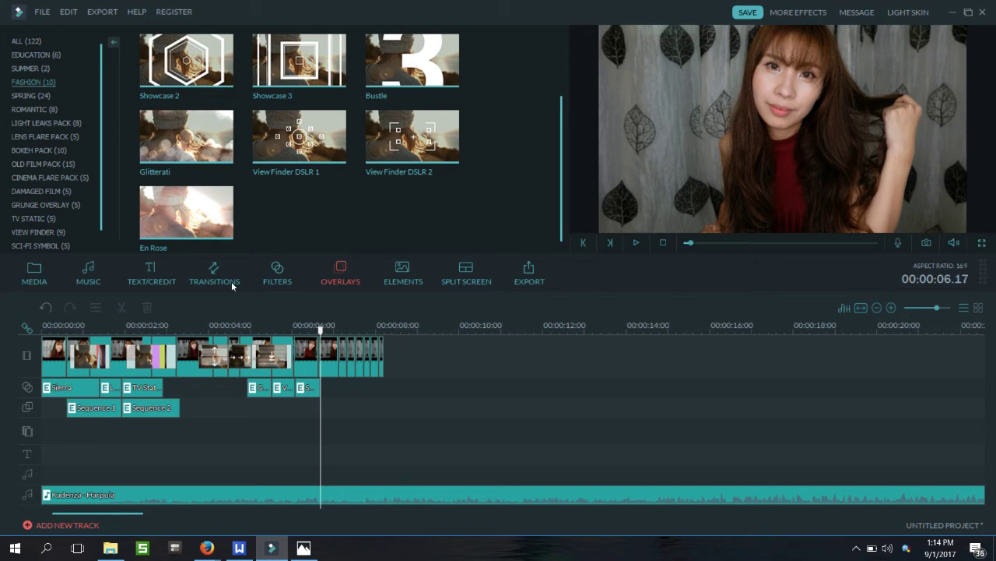
- Preview the En Rose overlay and the Apfel filter from the Fashion categories
drag(253, 267, 208, 273)
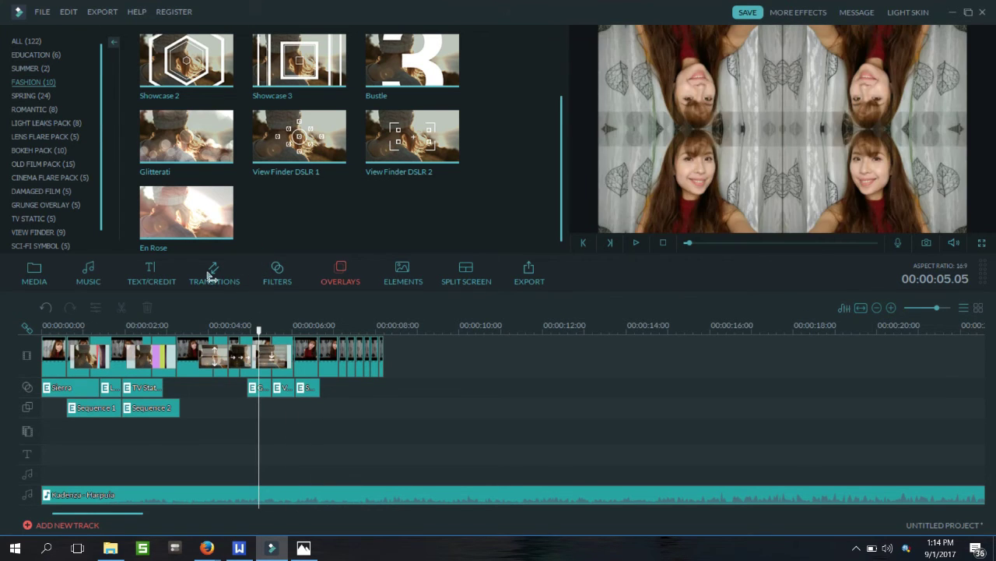
click(171, 193)
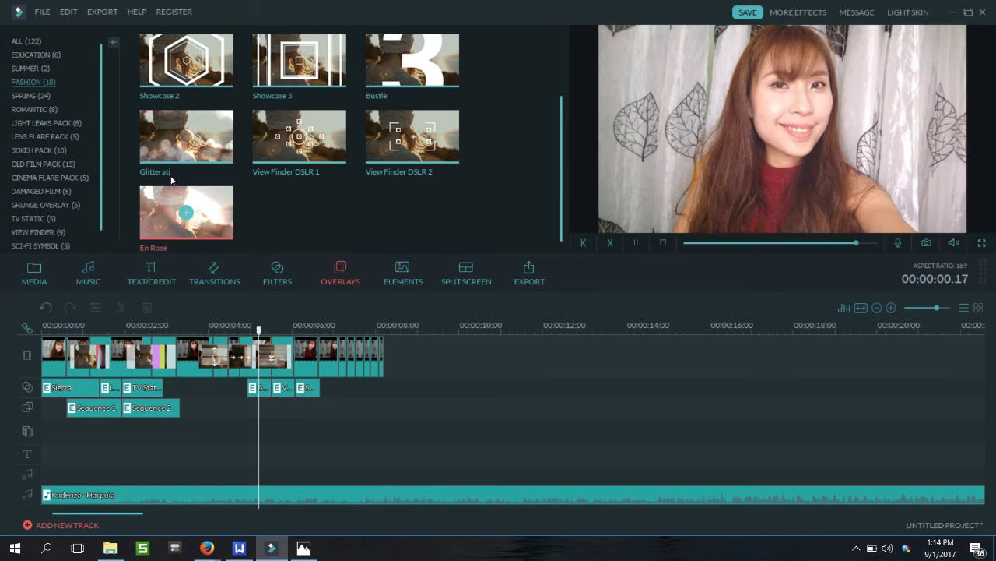
click(278, 272)
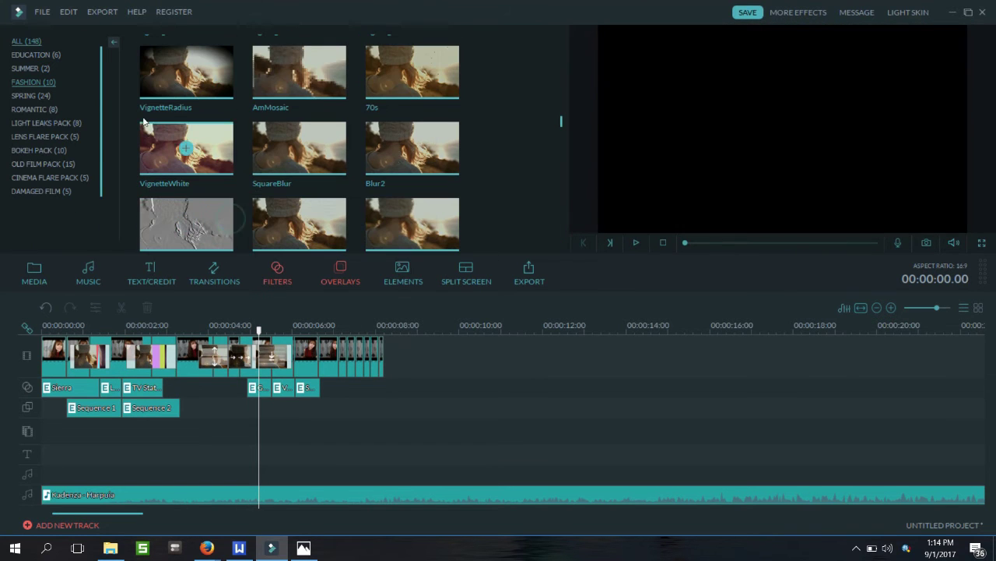
click(35, 51)
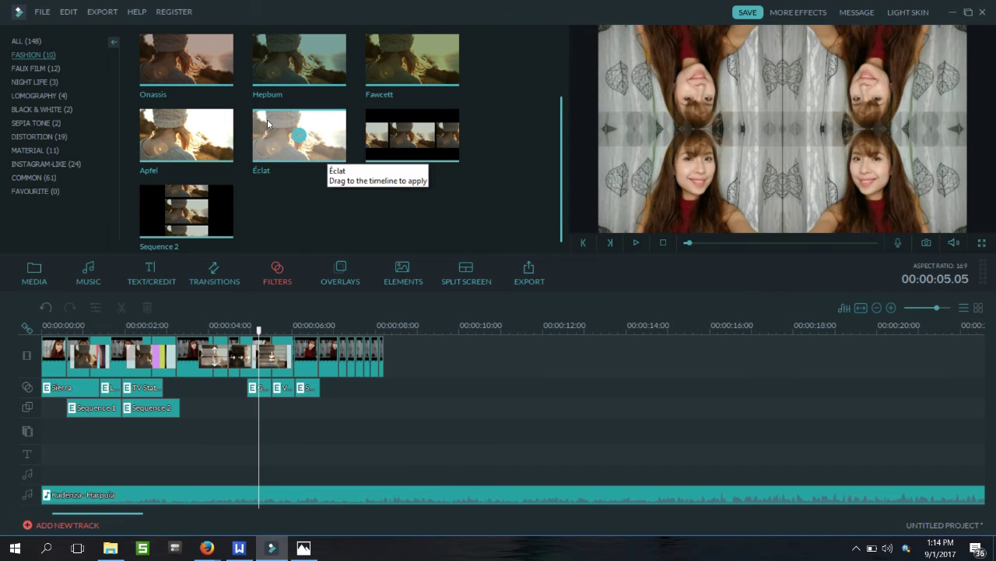
click(267, 119)
click(169, 78)
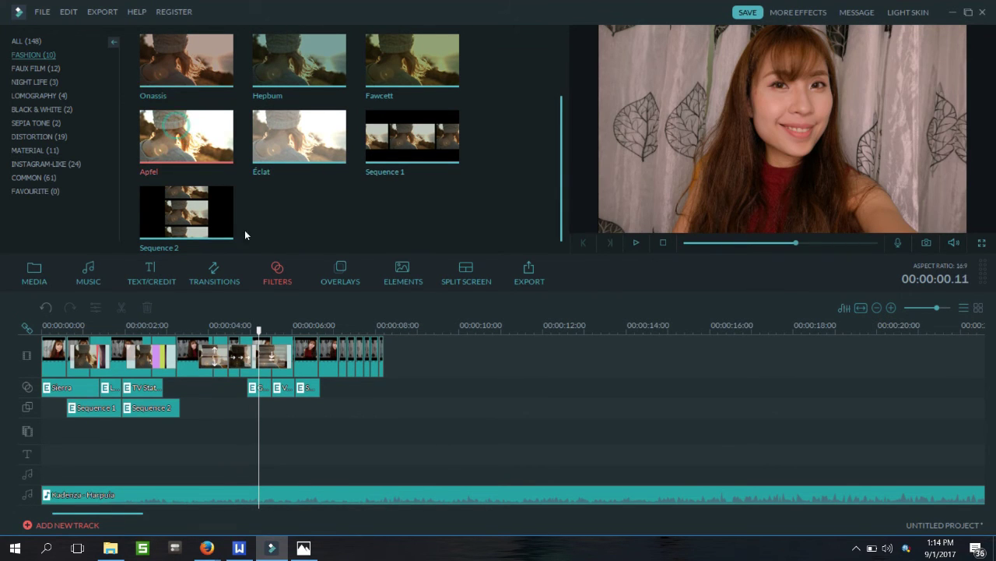
- Browse all filters and preview the MeregeStar and Shine B effects
click(28, 41)
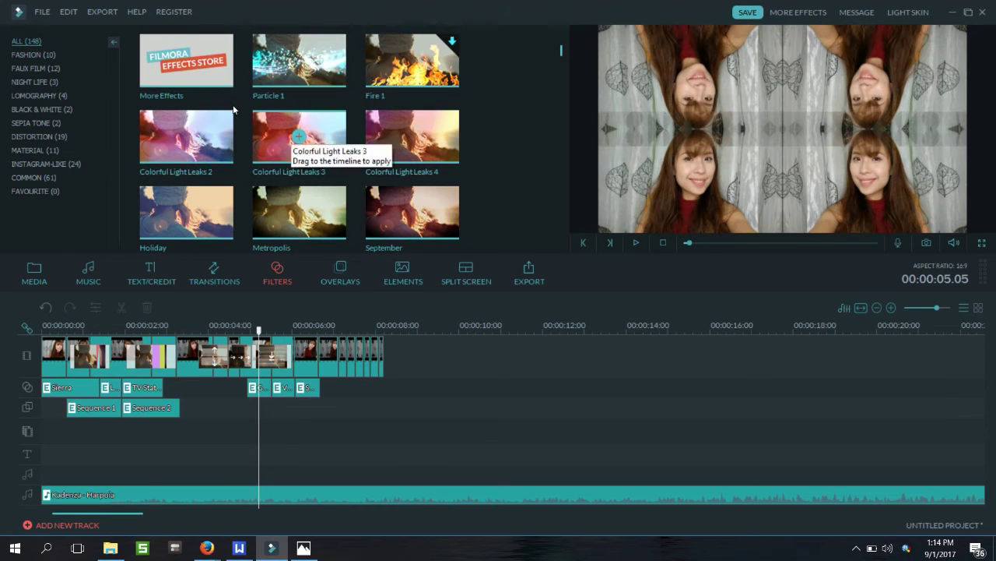
scroll(265, 105, down, 10)
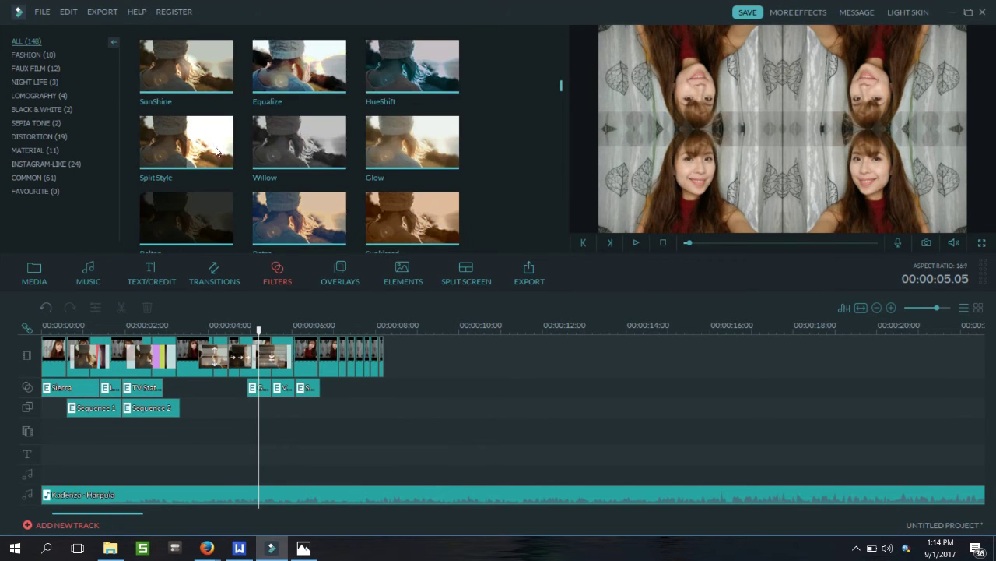
click(269, 97)
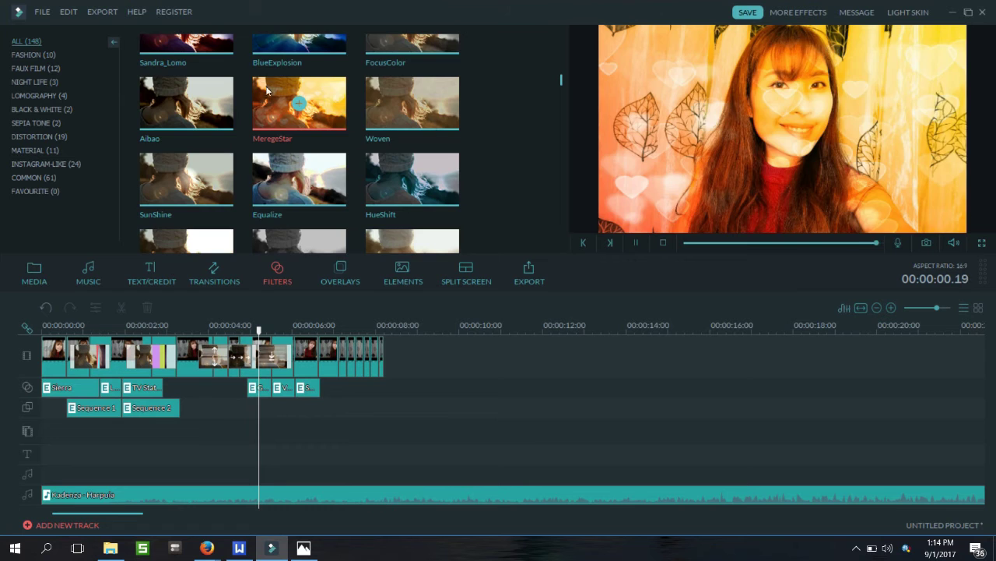
scroll(268, 97, down, 5)
scroll(268, 97, down, 5)
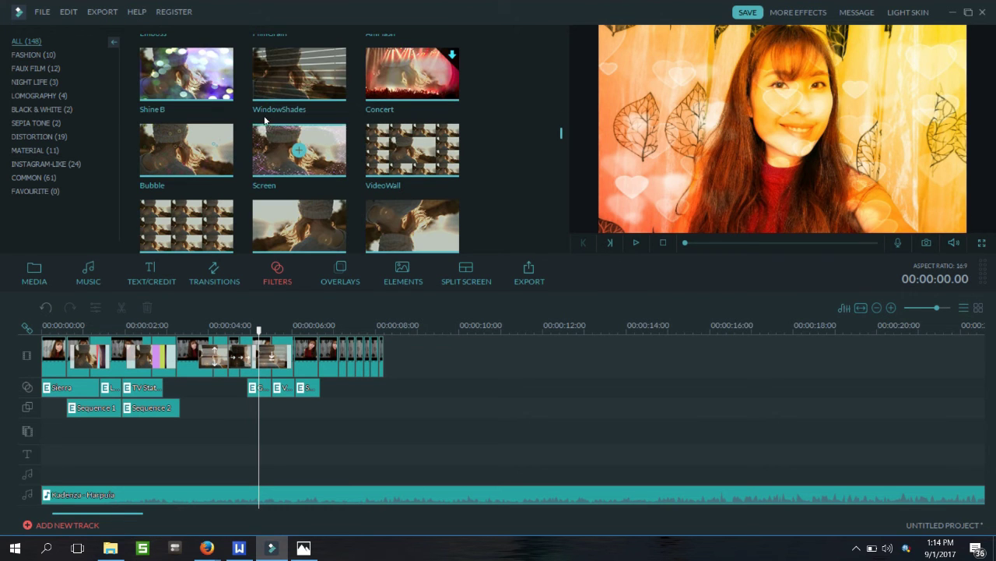
click(265, 119)
click(177, 75)
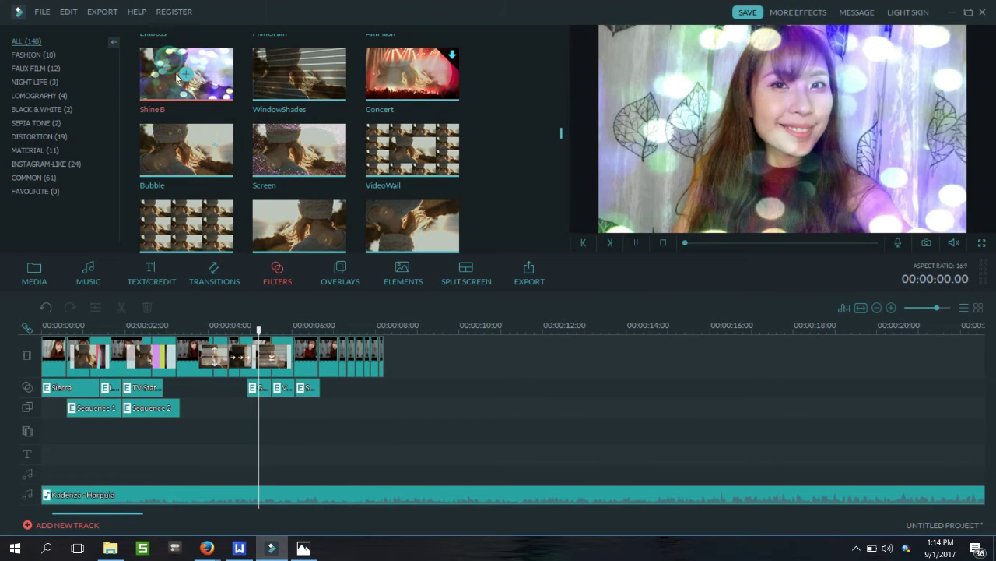
- Add the Glitterati overlay after the Showcase 3 clip, split it at 00:00:07.14 and delete the remainder
click(340, 273)
click(263, 74)
drag(262, 74, 268, 309)
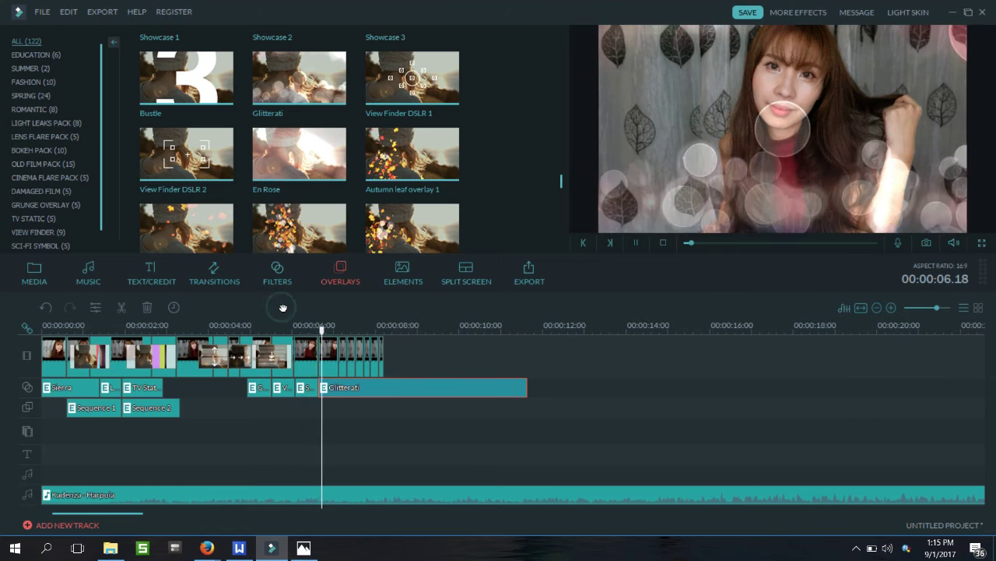
key(space)
key(ctrl+b)
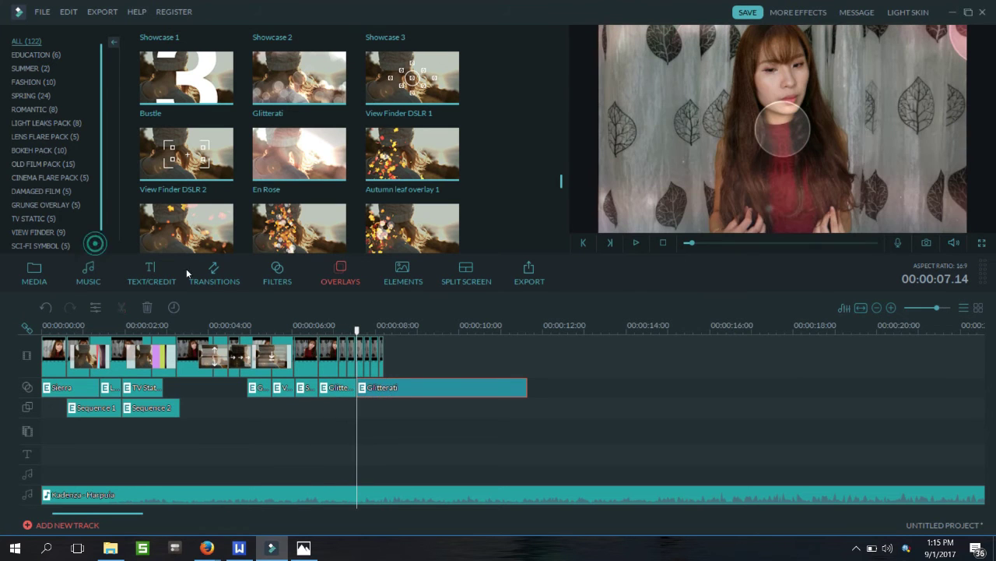
click(124, 245)
- Move the Glitterati overlay directly after the TV Static clip and play back the slideshow
drag(275, 309, 155, 309)
key(space)
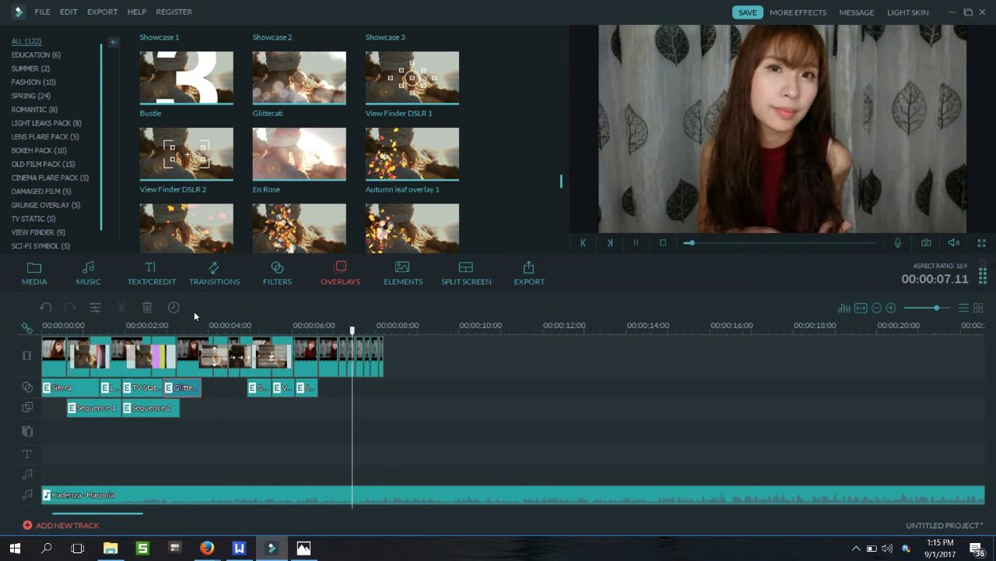
key(space)
- Copy the Sierra filter from the start of the timeline and paste it at 00:00:03.07
click(229, 334)
right_click(93, 388)
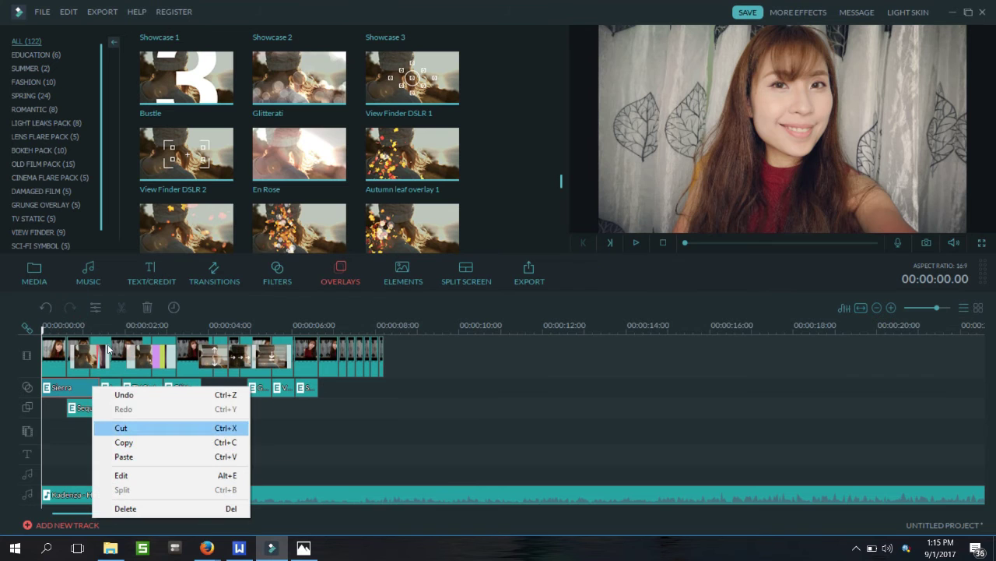
click(138, 442)
click(173, 409)
click(186, 388)
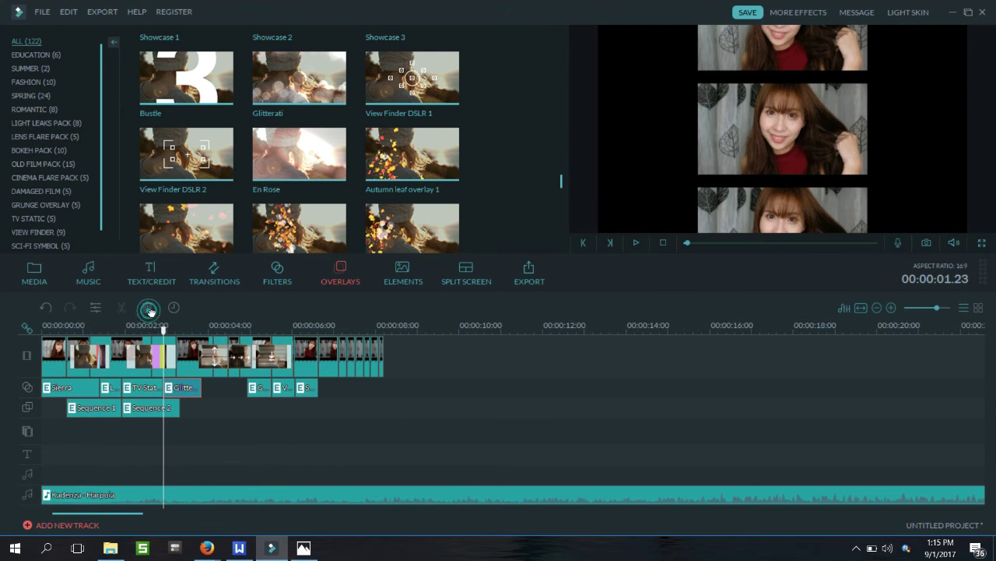
key(space)
key(space)
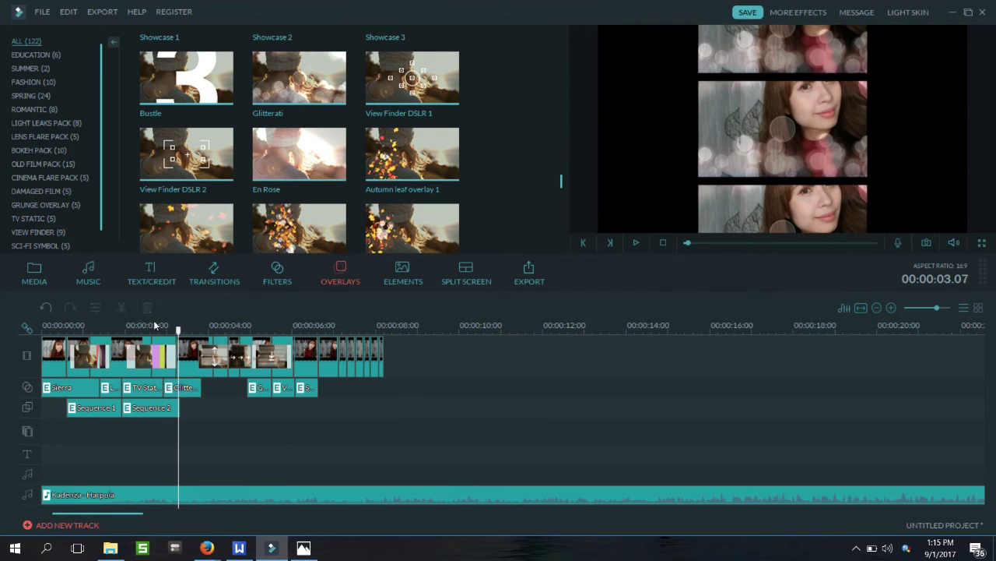
right_click(192, 401)
key(Return)
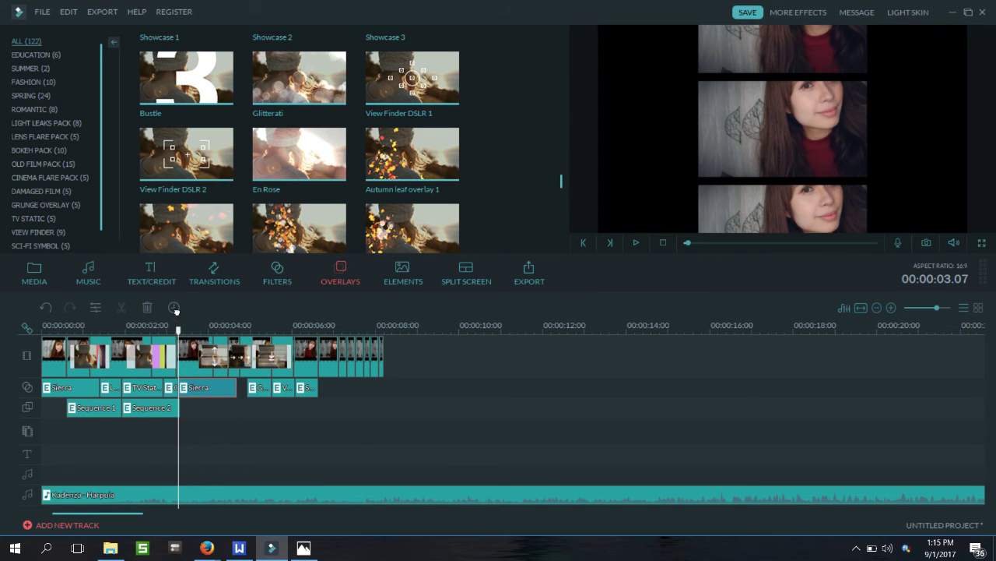
- Move the pasted Sierra filter to the second effect track after Sequence 2 and extend it to 00:00:08.05
drag(221, 389, 220, 408)
drag(181, 326, 182, 326)
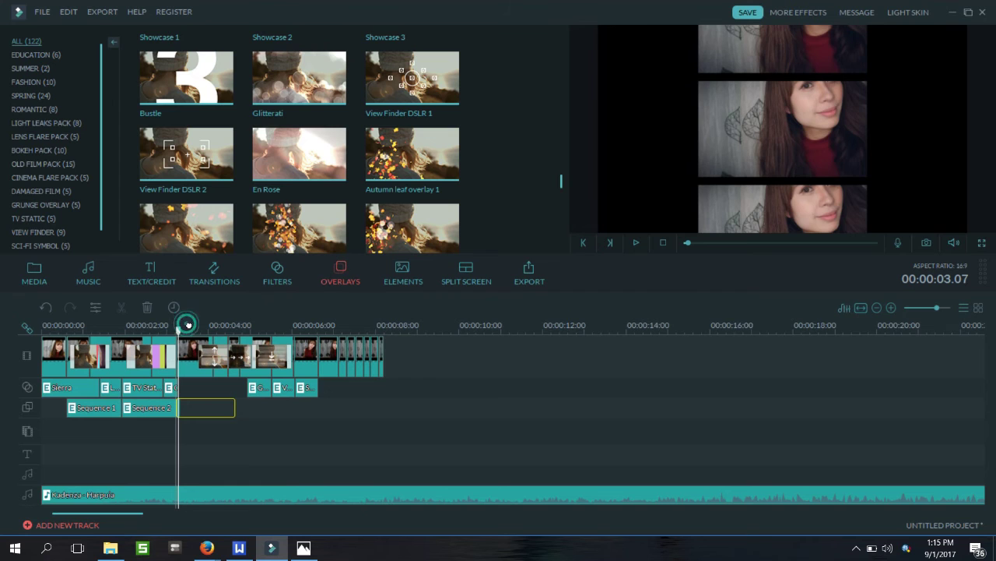
drag(188, 324, 187, 328)
drag(234, 407, 384, 407)
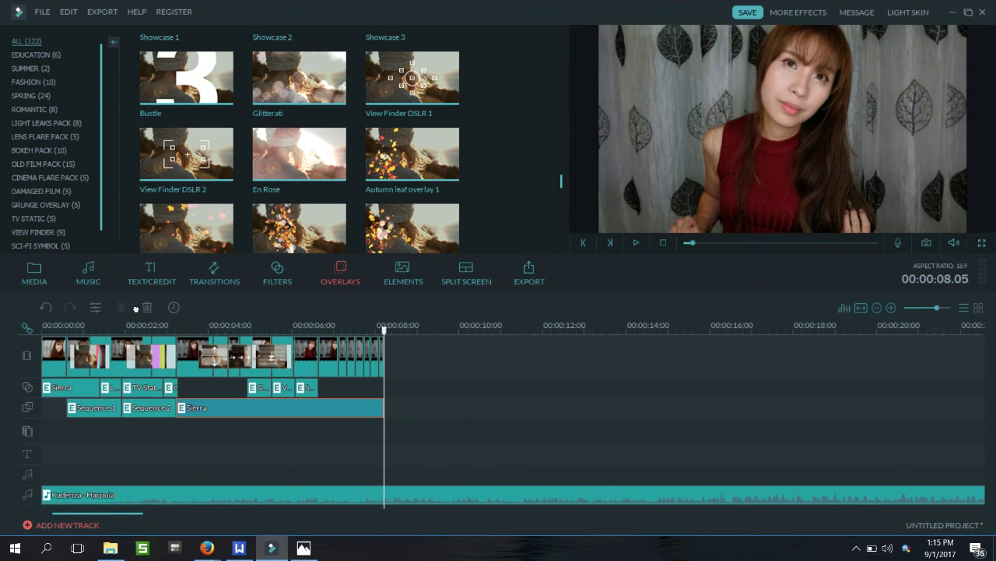
- Extend the Glitterati overlay to end at 00:00:03.11 and play back the following clips
click(169, 386)
drag(178, 387, 185, 387)
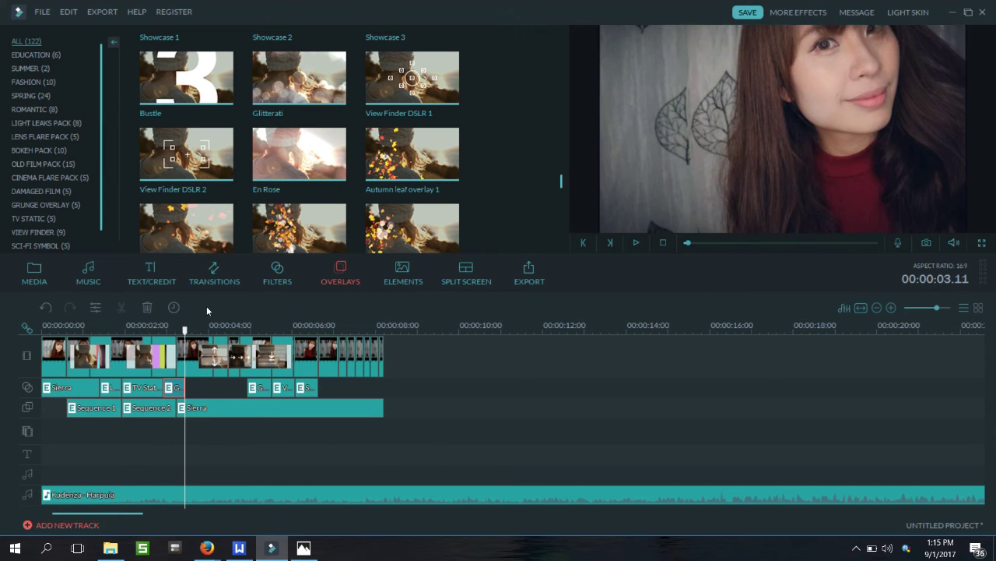
key(space)
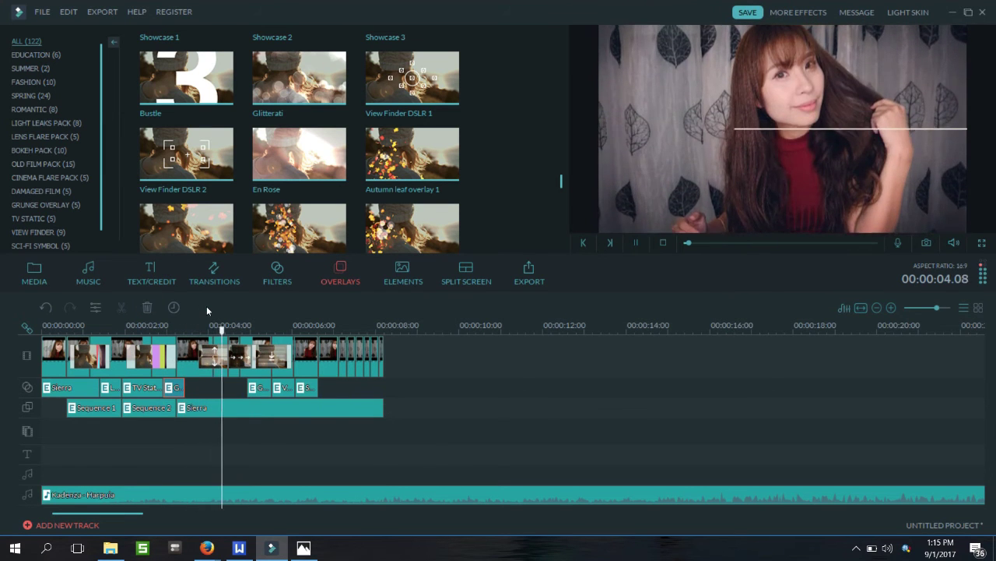
key(space)
- Add the View Finder DSLR 2 overlay, cut it off at 00:00:08.18 and place the kept piece directly after the Glitterati overlay
drag(168, 123, 309, 308)
key(space)
key(space)
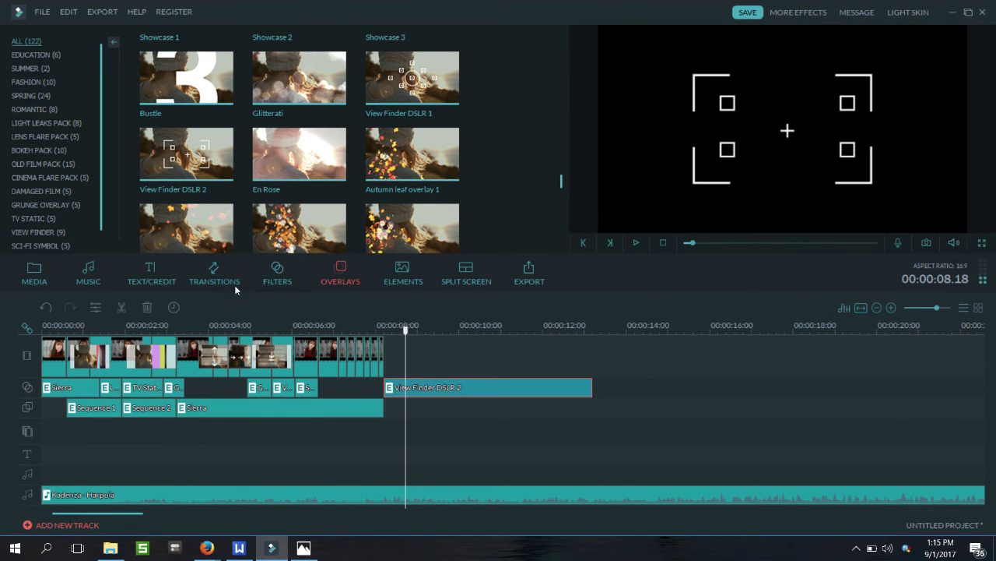
click(121, 307)
click(147, 306)
drag(309, 309, 155, 308)
- Play back the slideshow and browse the snowflake, flower and Bokeh Hearts overlays for another effect
key(space)
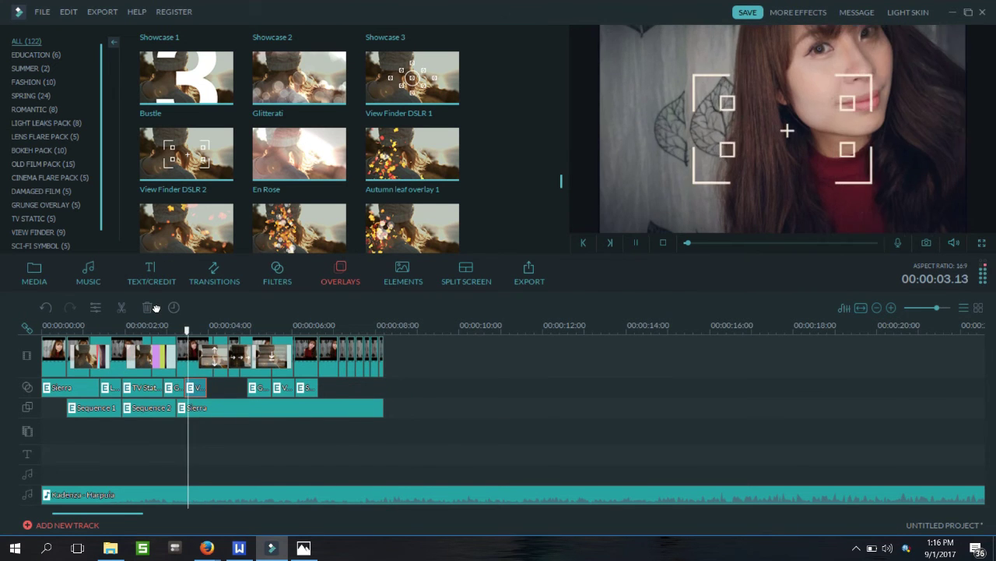
scroll(331, 161, down, 10)
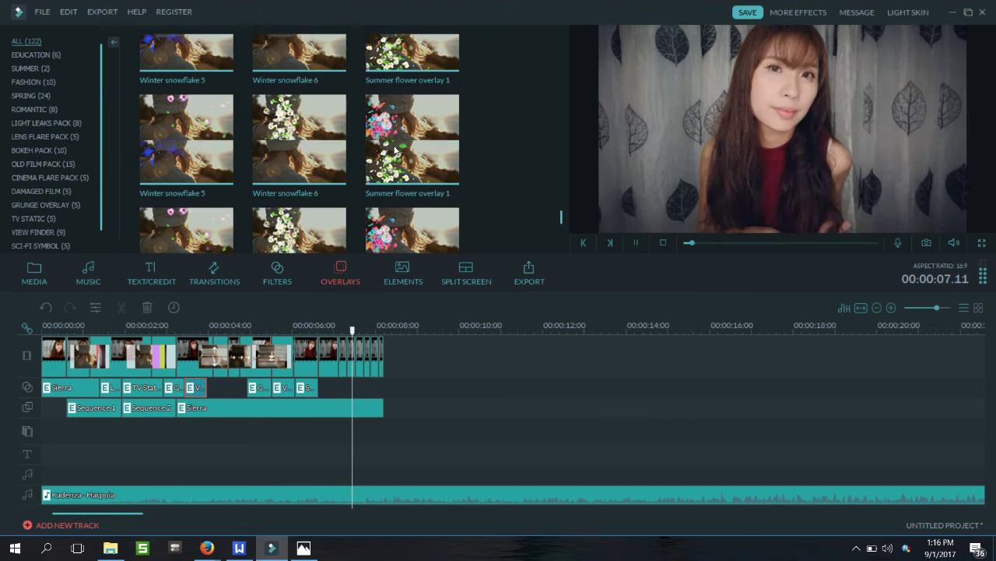
scroll(396, 151, up, 2)
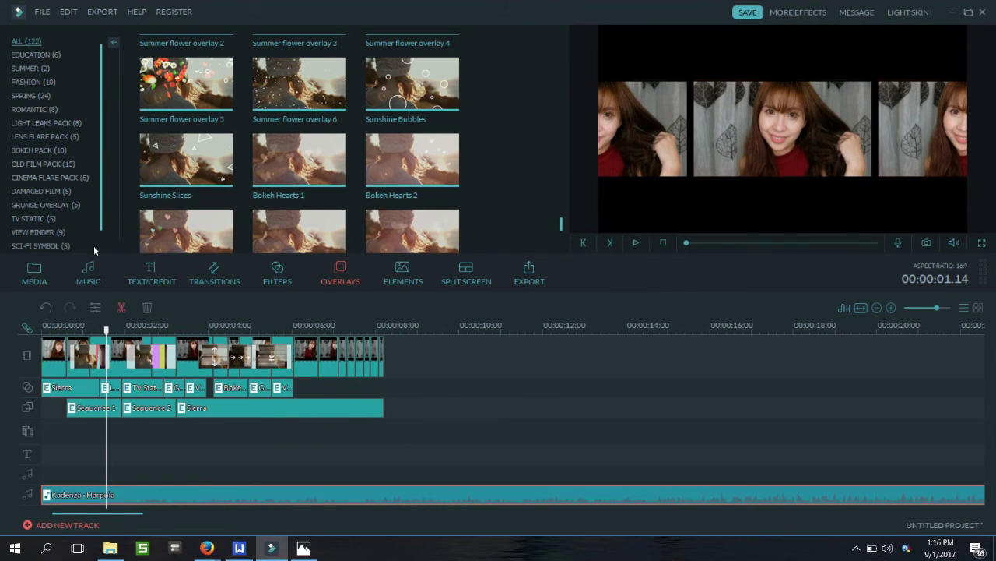
- Split the Kadenza - Harpuia music clip at 00:00:01.14
key(ctrl+b)
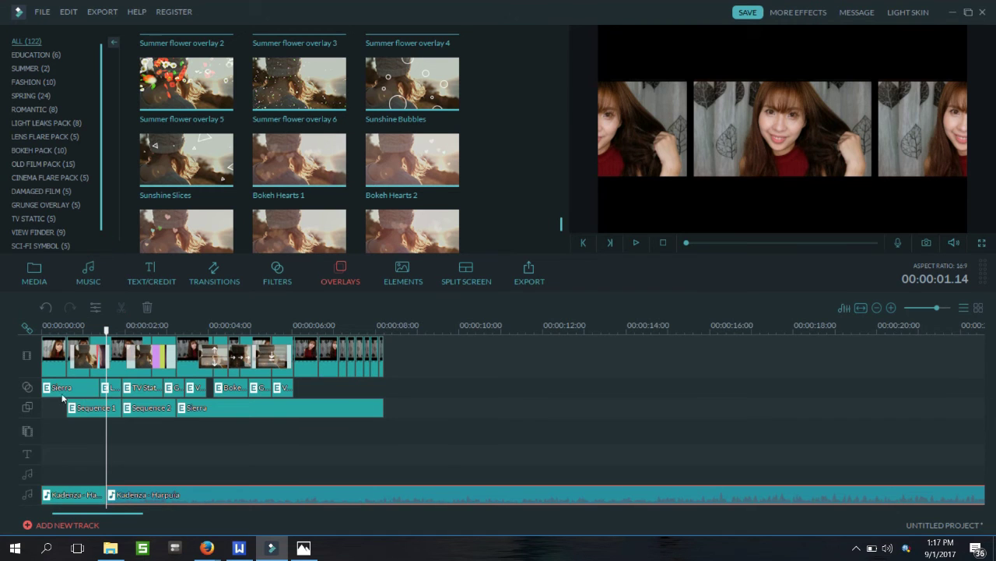
- Delete the cut-off opening of the Kadenza - Harpuia music, start the remaining piece at the beginning of the timeline and play it back
key(Delete)
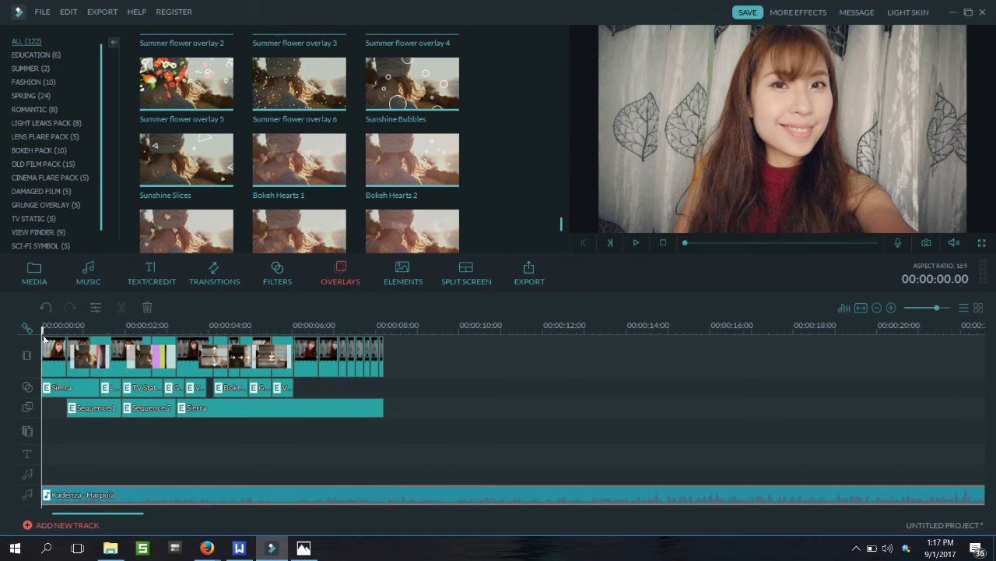
key(space)
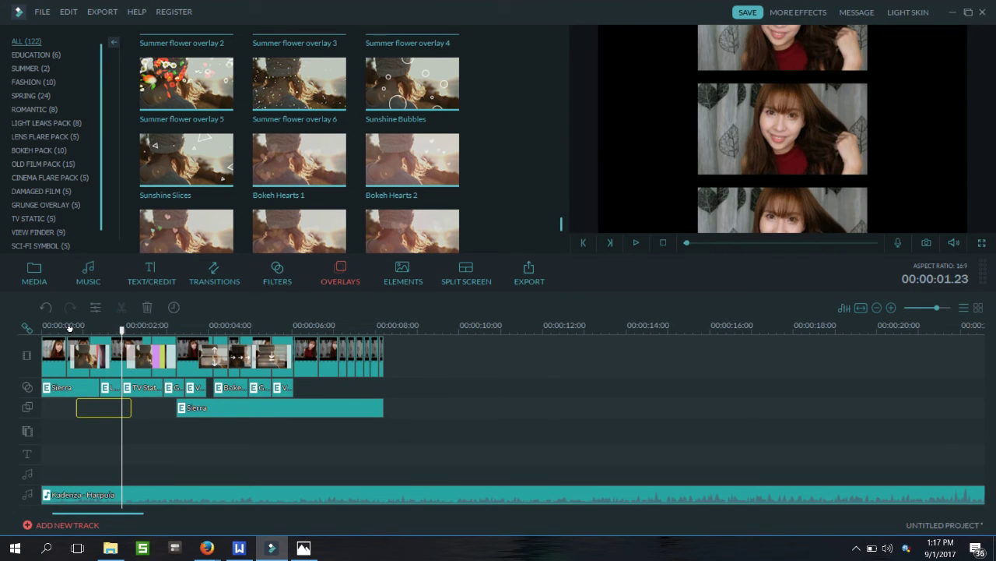
- Remove the Sequence 1 overlay and move Sequence 2 earlier, across the first clip transitions, and play back the result
click(69, 328)
key(space)
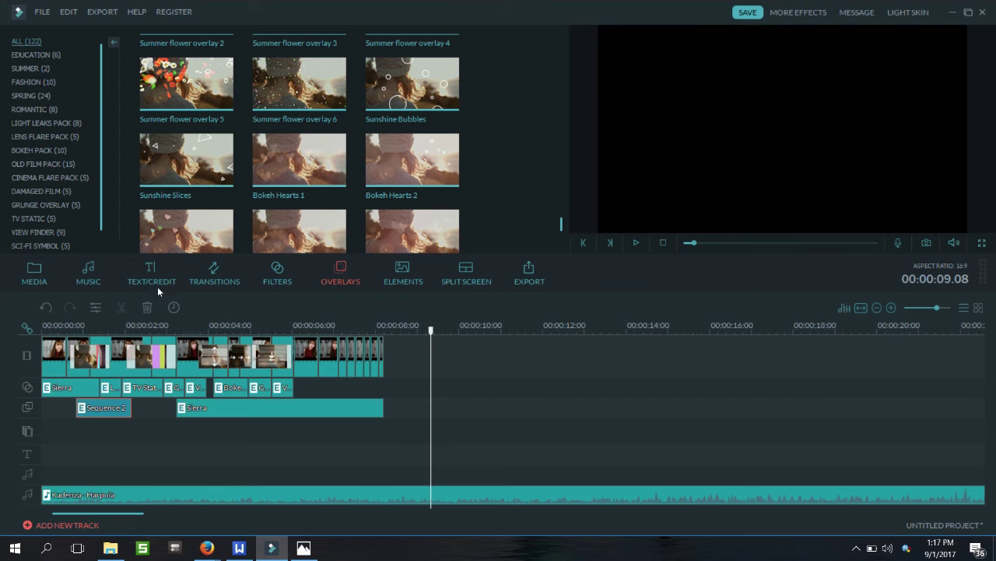
- Reorder the final section from 00:00:06.01 so that the very short clips come before the longer ones
click(182, 360)
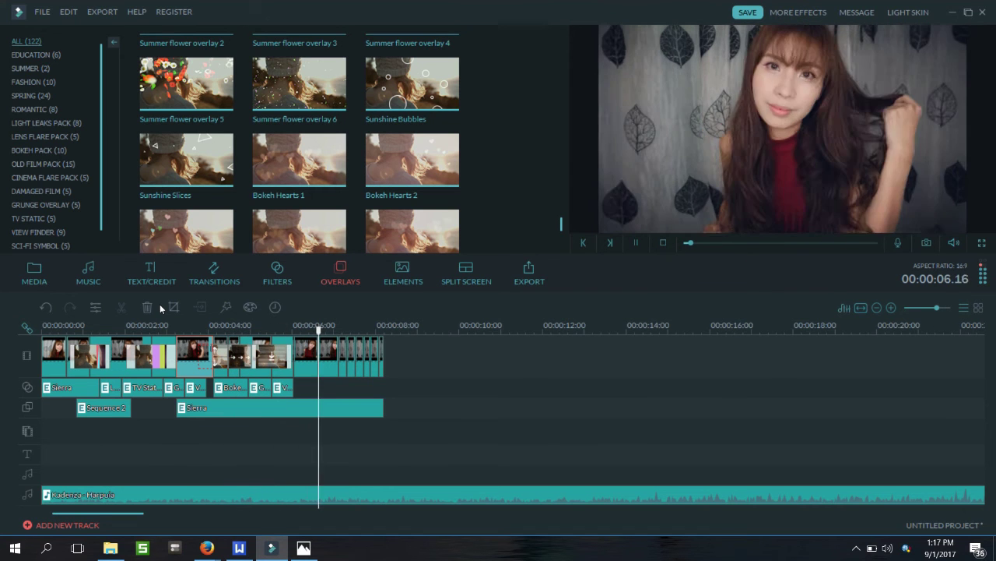
key(space)
key(Up)
key(Up)
key(Up)
key(Up)
key(Up)
key(space)
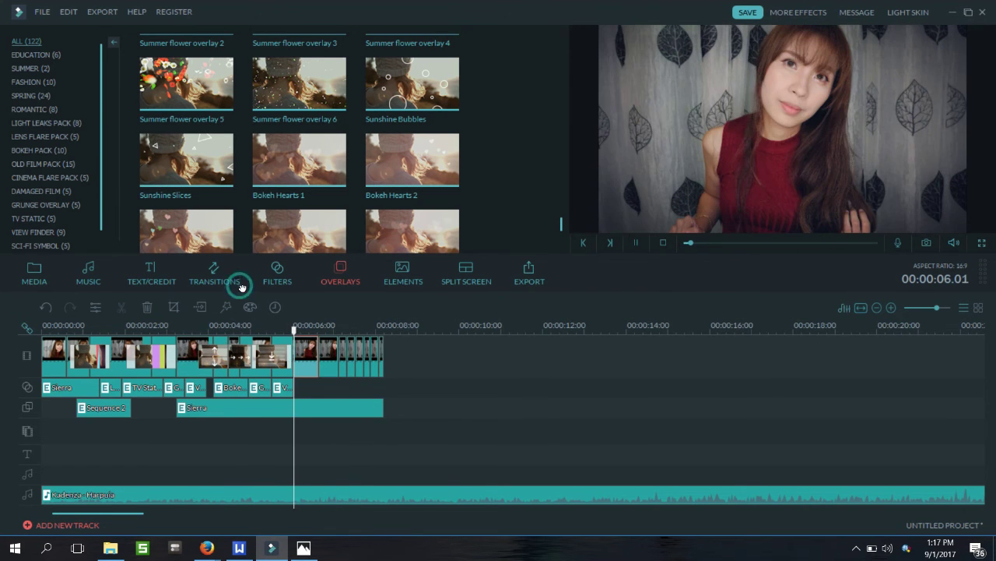
key(space)
key(Down)
mouse_move(275, 286)
mouse_down()
mouse_move(240, 289)
mouse_move(305, 286)
mouse_move(265, 290)
mouse_up()
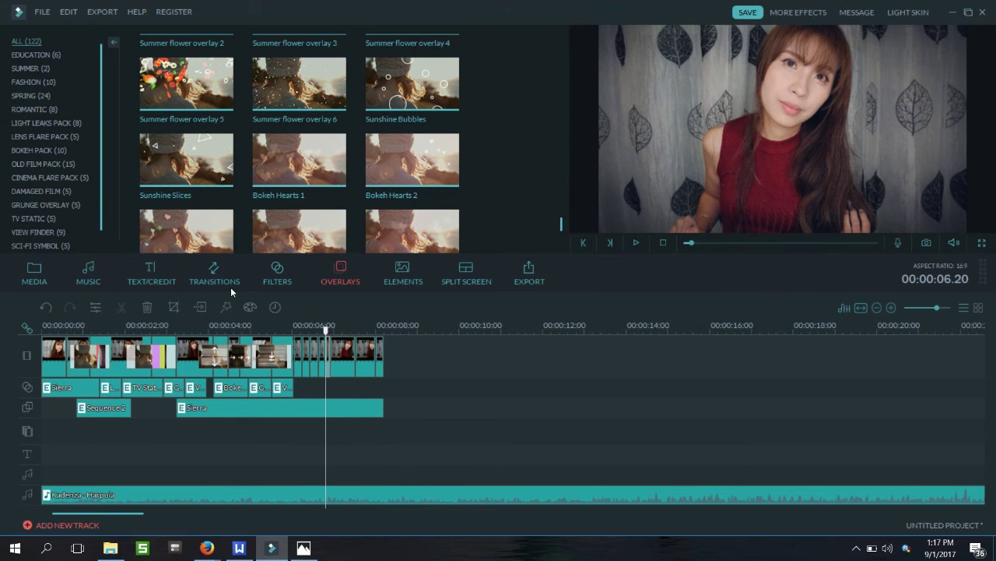
- Move the run of very short clips forward to about 00:00:04 and shift the Bokeh and following filters along with their clips
click(228, 275)
key(space)
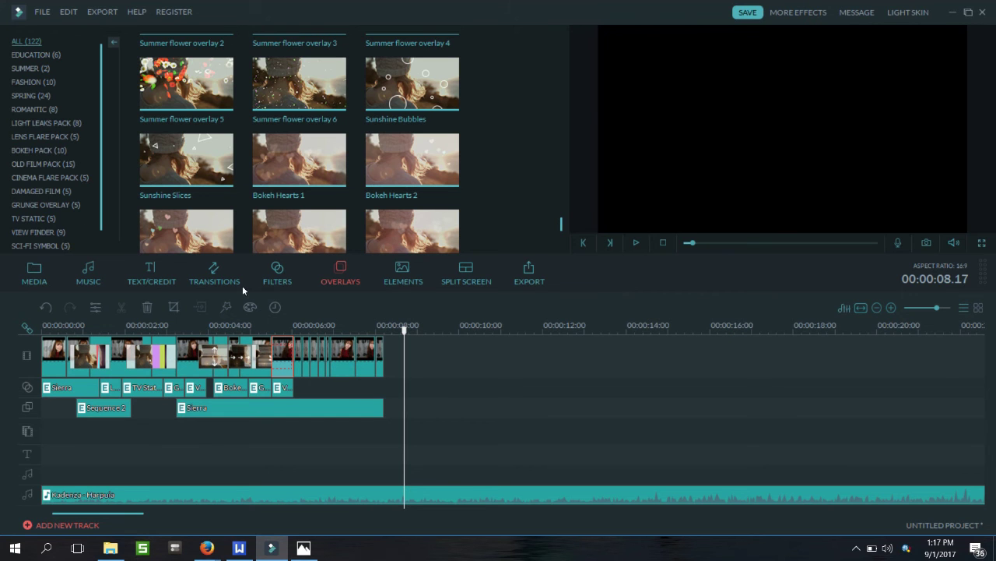
key(space)
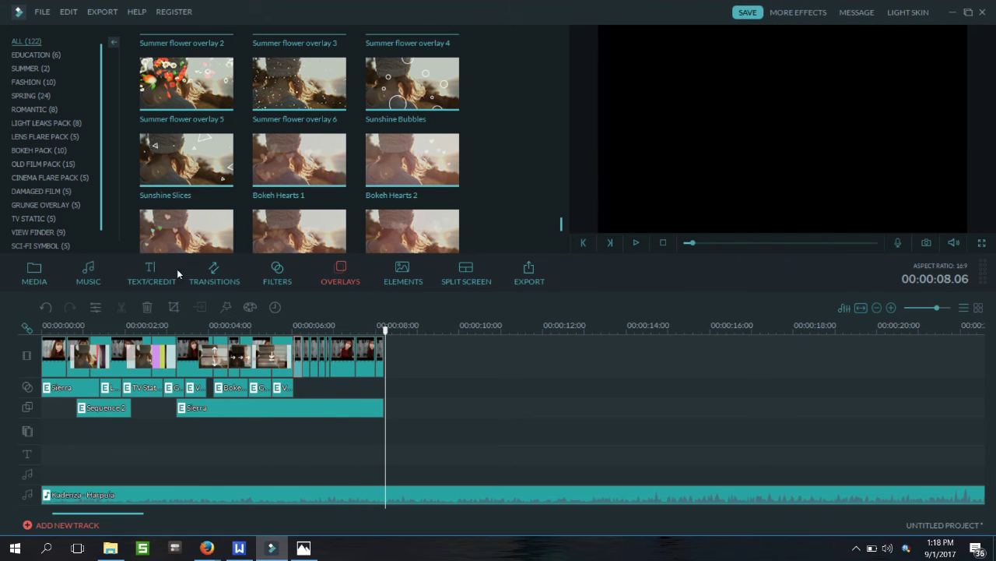
click(151, 272)
key(Home)
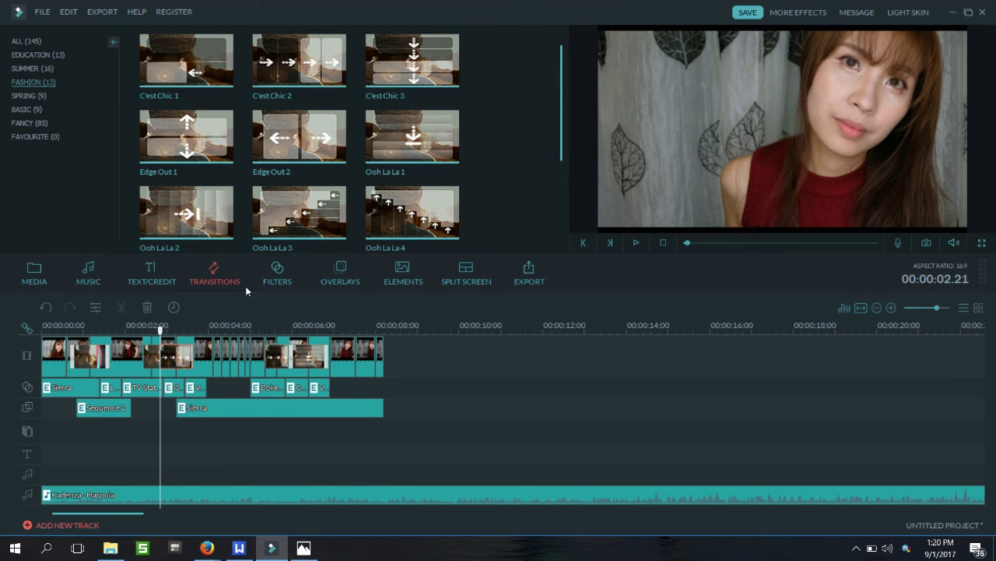
- Play back the opening and shorten the transitions between its clips, setting the one near 00:00:03 to a duration of 00:00:00:08
click(73, 281)
key(space)
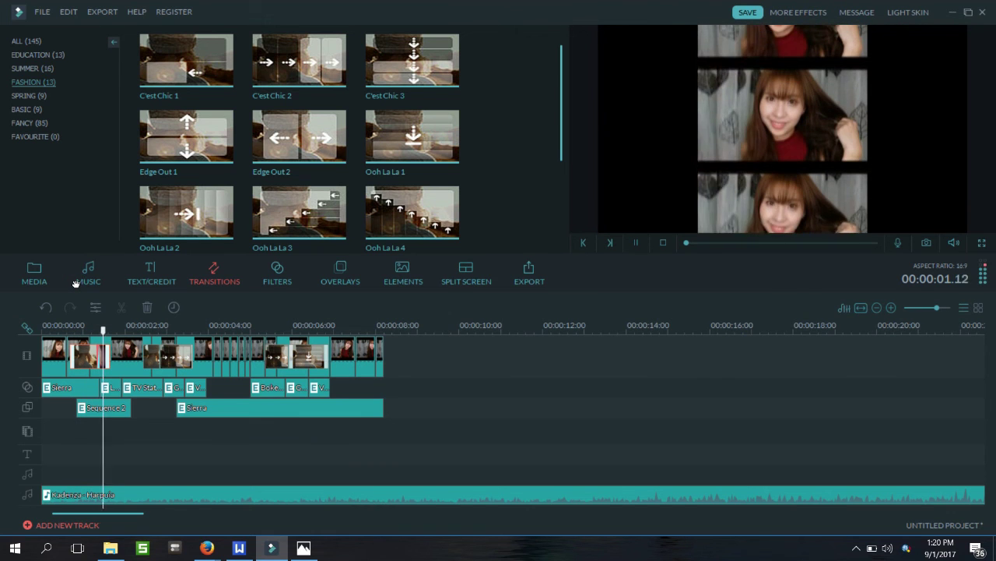
key(space)
click(83, 281)
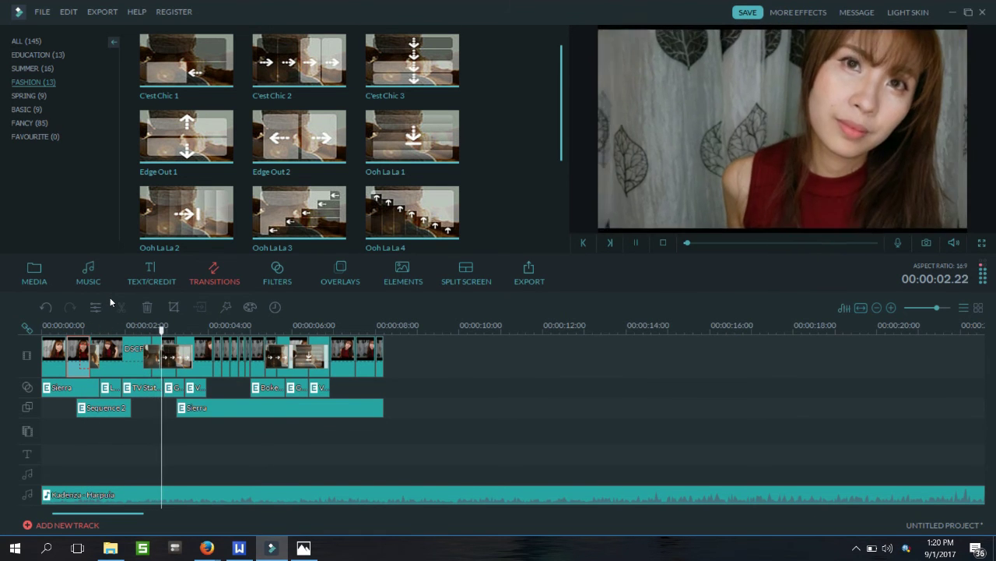
key(space)
click(134, 287)
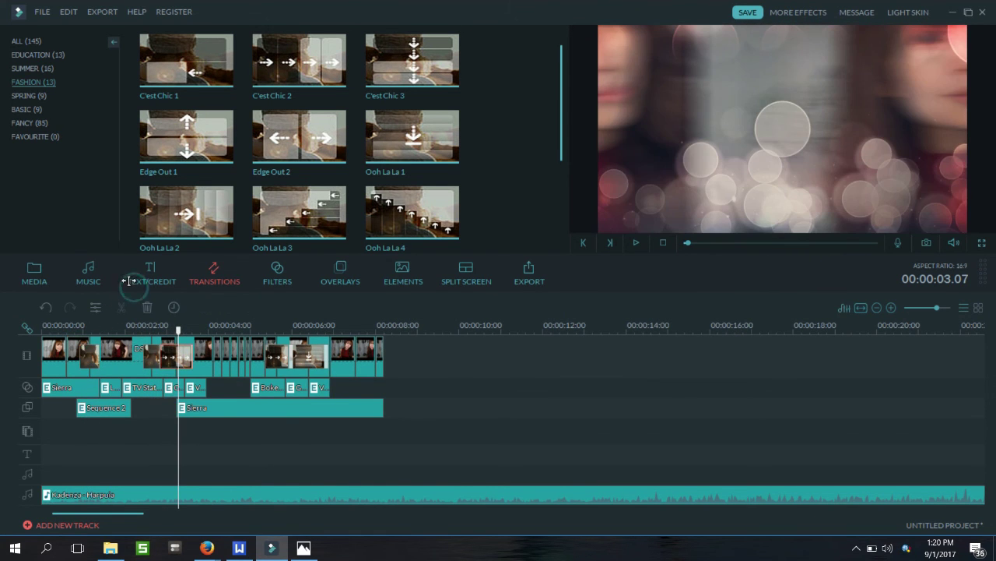
drag(130, 281, 138, 284)
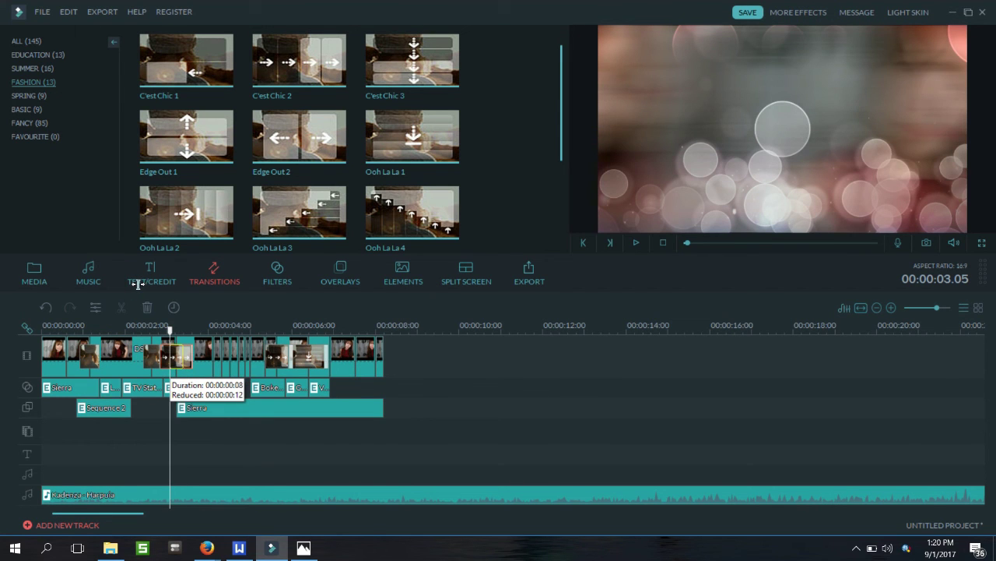
- Play back the rearranged slideshow and split the Kadenza - Harpuia music clip at 00:00:08.12, just past the last photo
key(space)
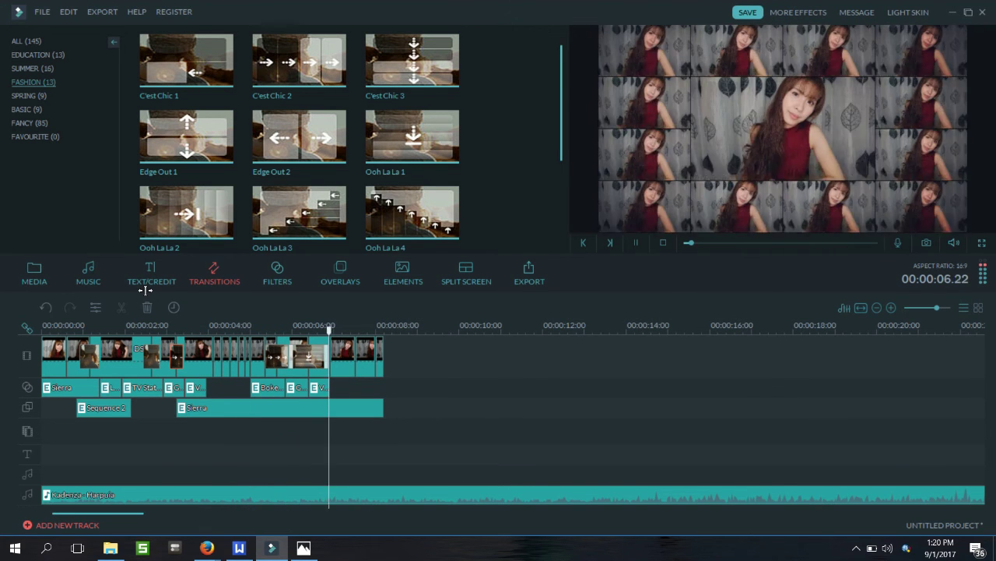
click(42, 293)
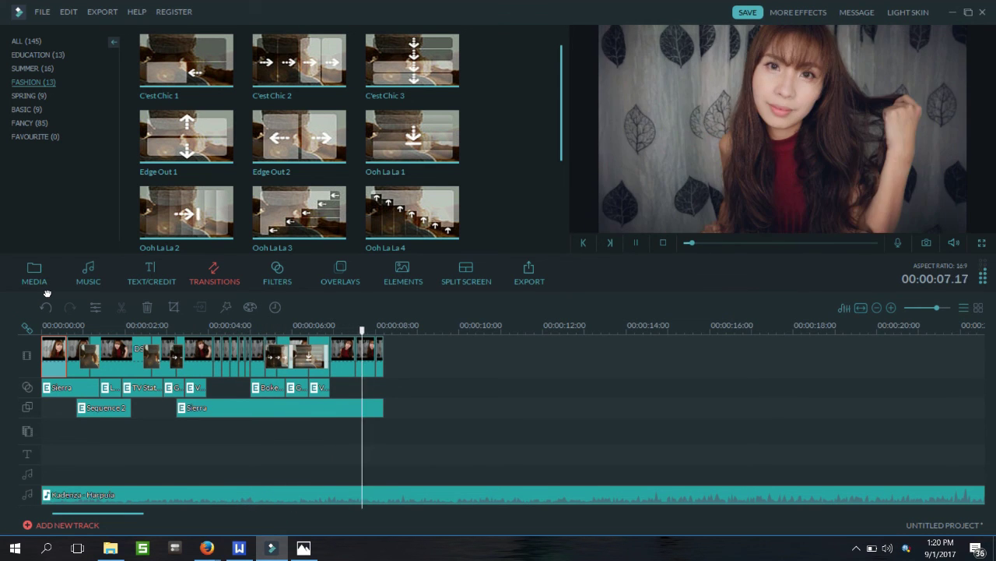
key(space)
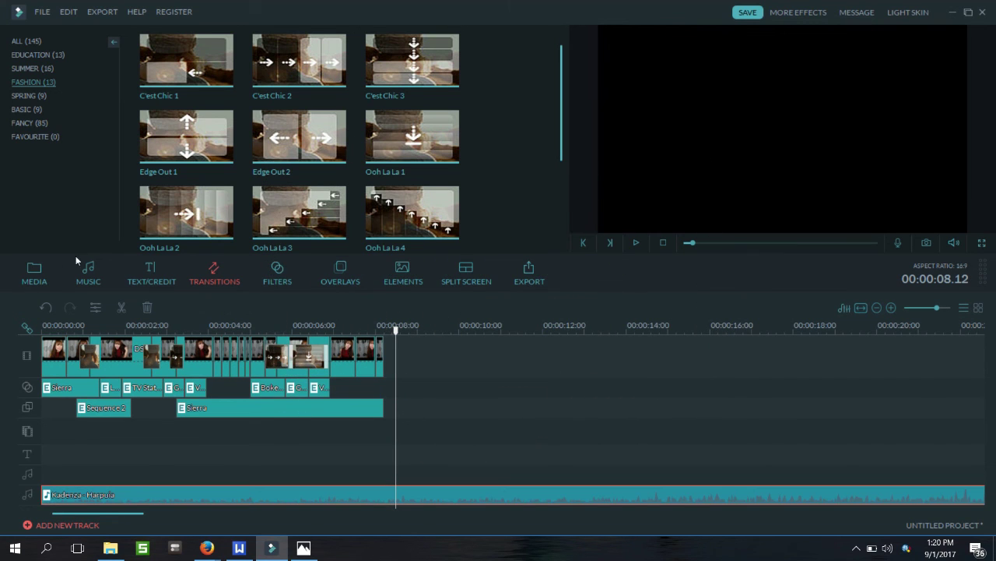
key(ctrl+b)
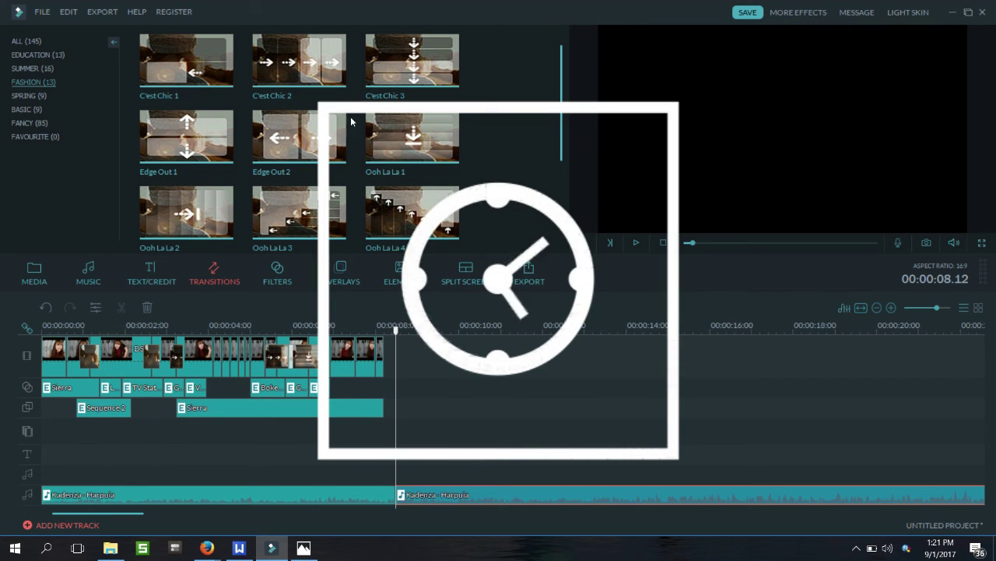
scroll(438, 114, down, 1)
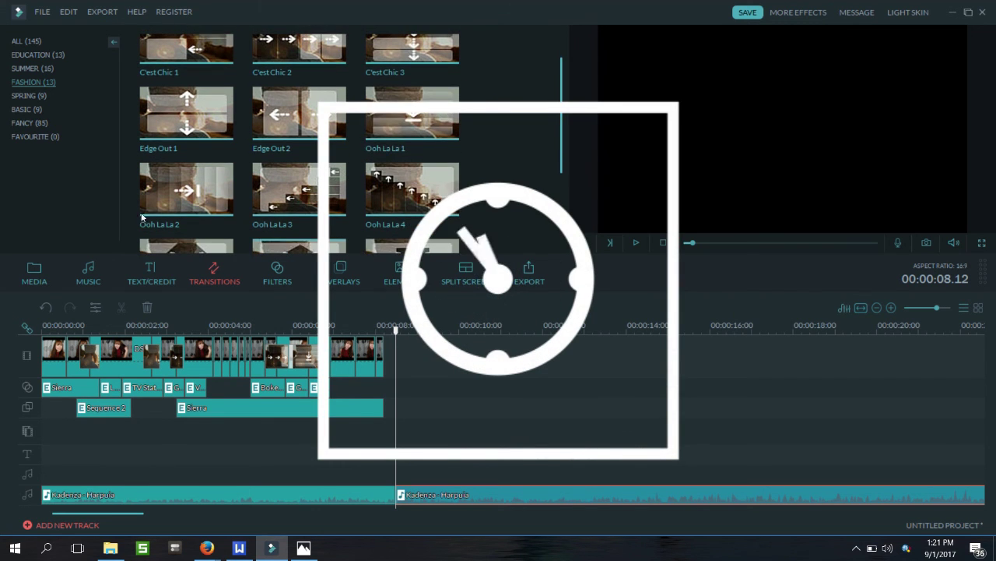